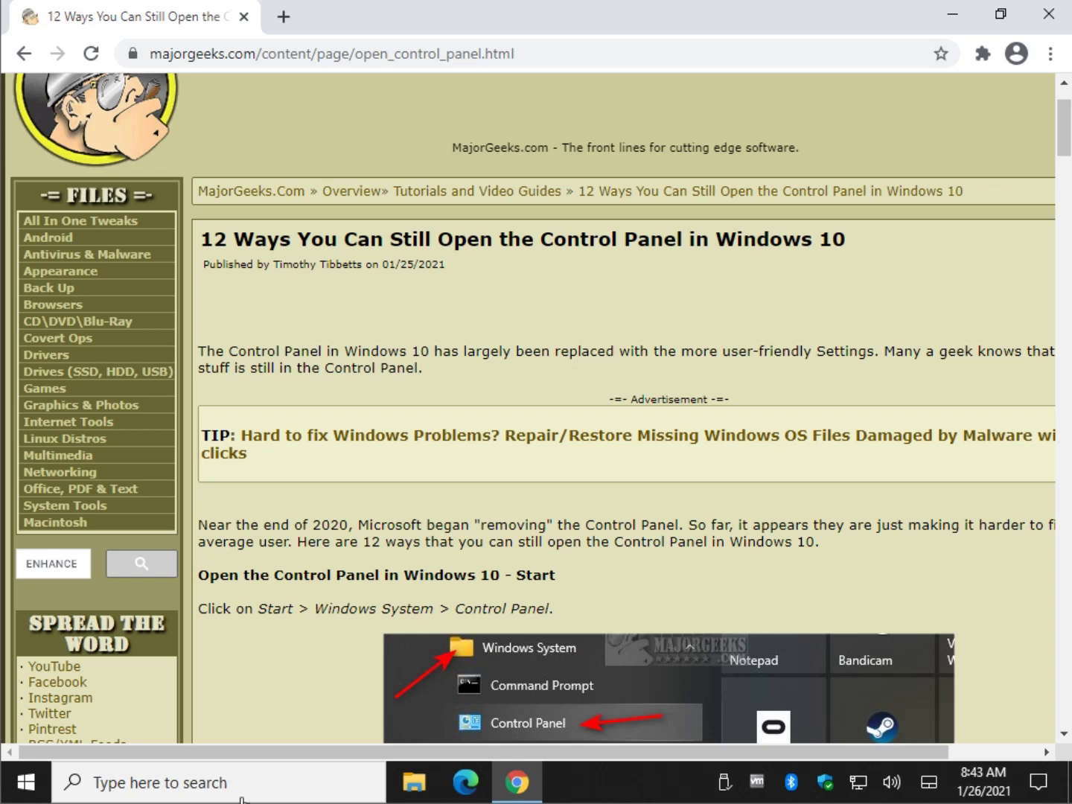
Step: Open Windows Settings at the System page
click(28, 780)
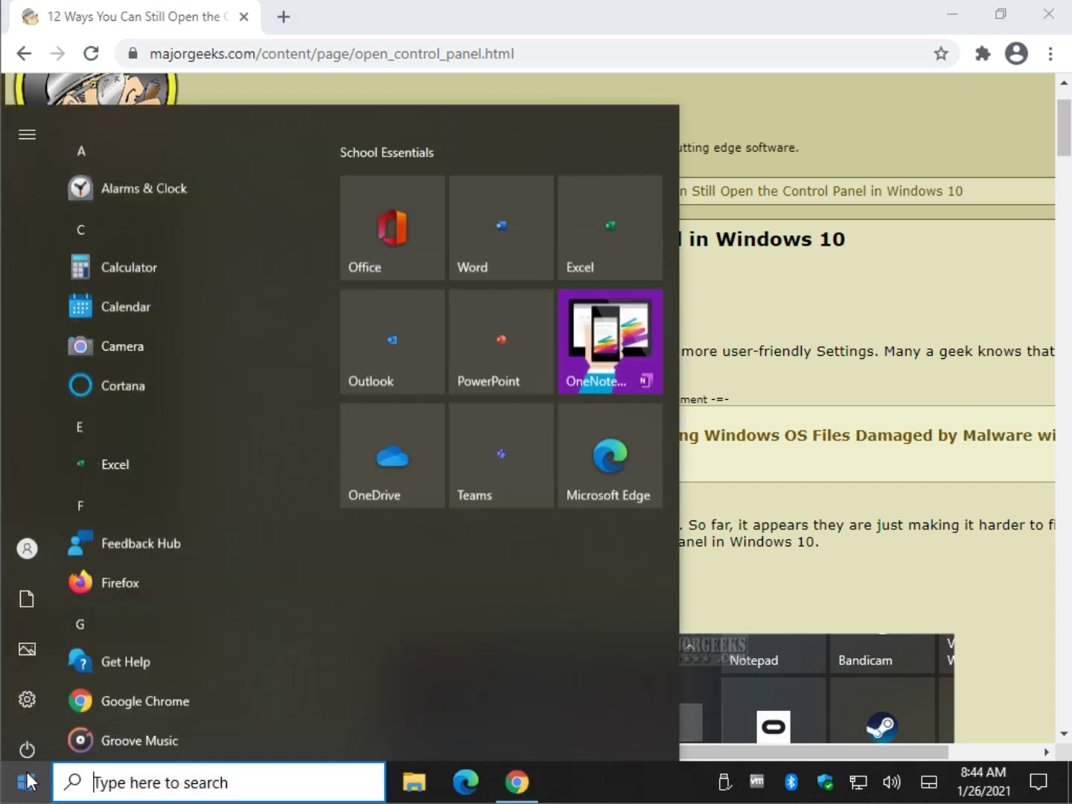
scroll(183, 551, down, 7)
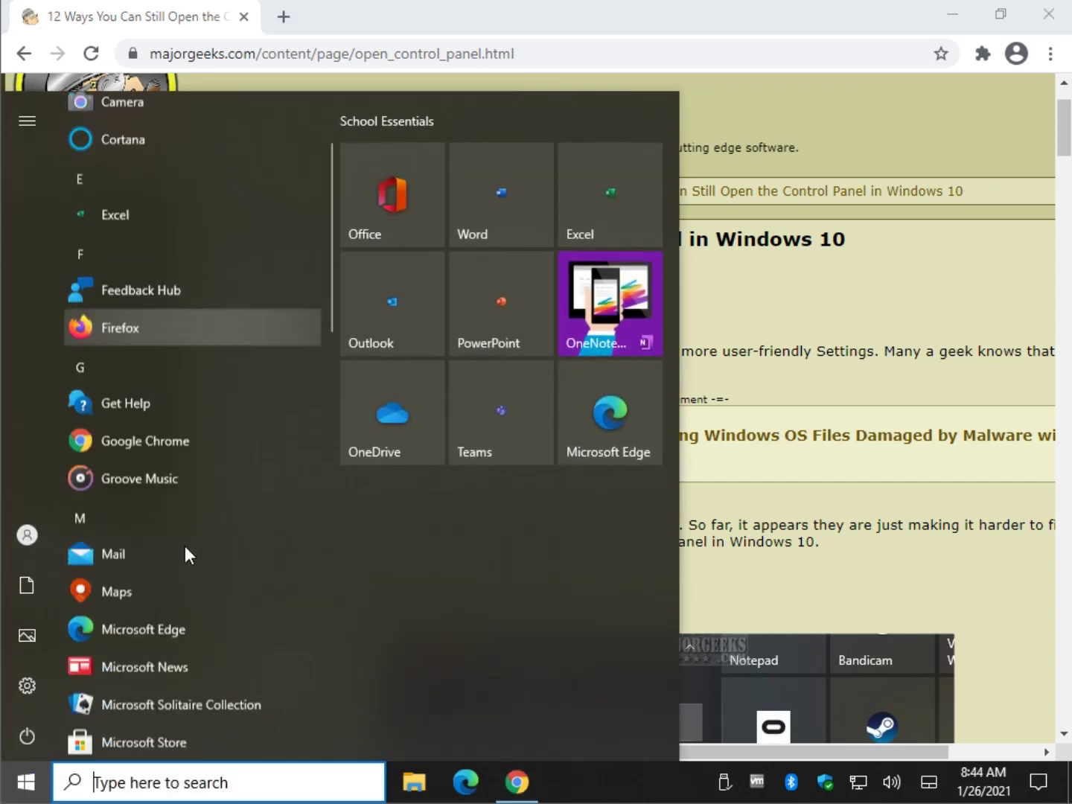
click(28, 678)
scroll(472, 471, down, 5)
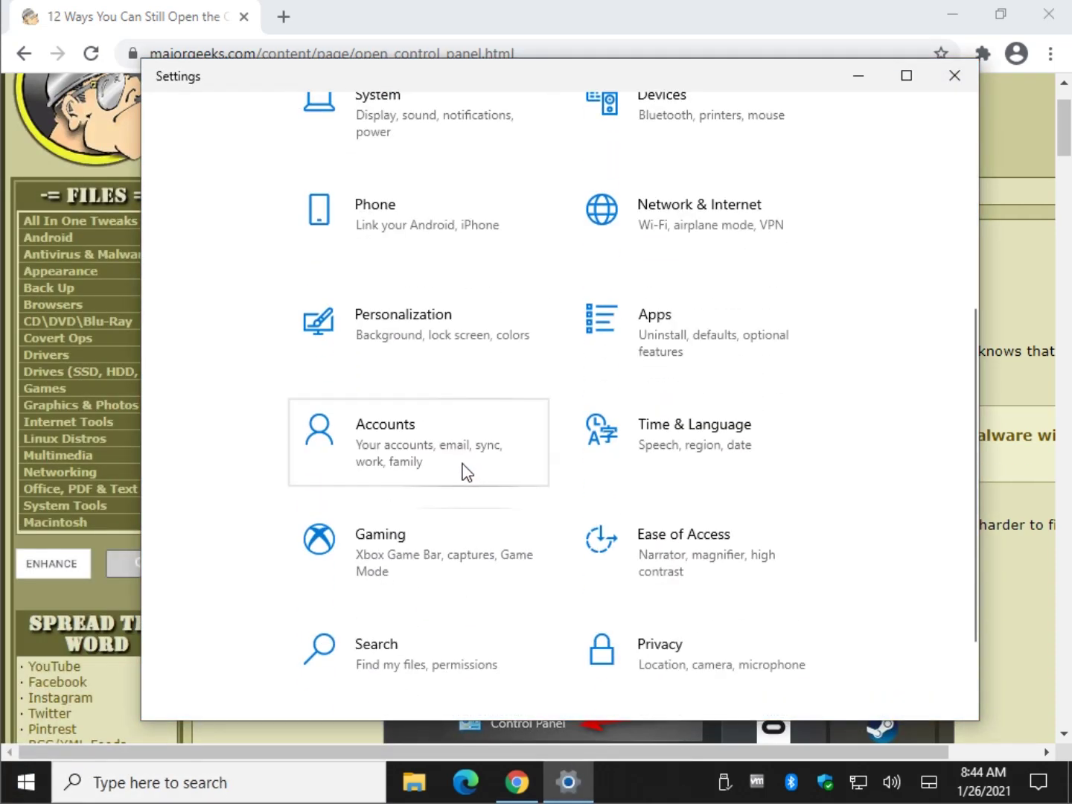
click(447, 131)
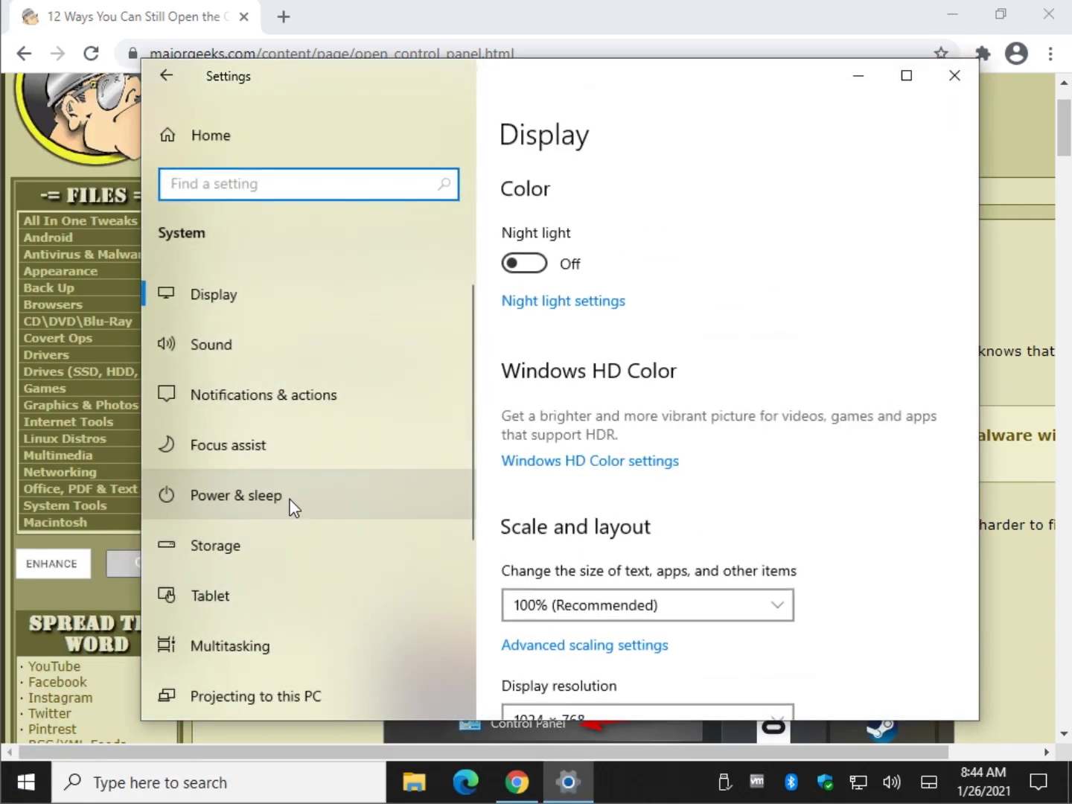
Step: From Power & sleep, open Additional power options in Control Panel, then close both windows
click(251, 500)
scroll(660, 486, down, 1)
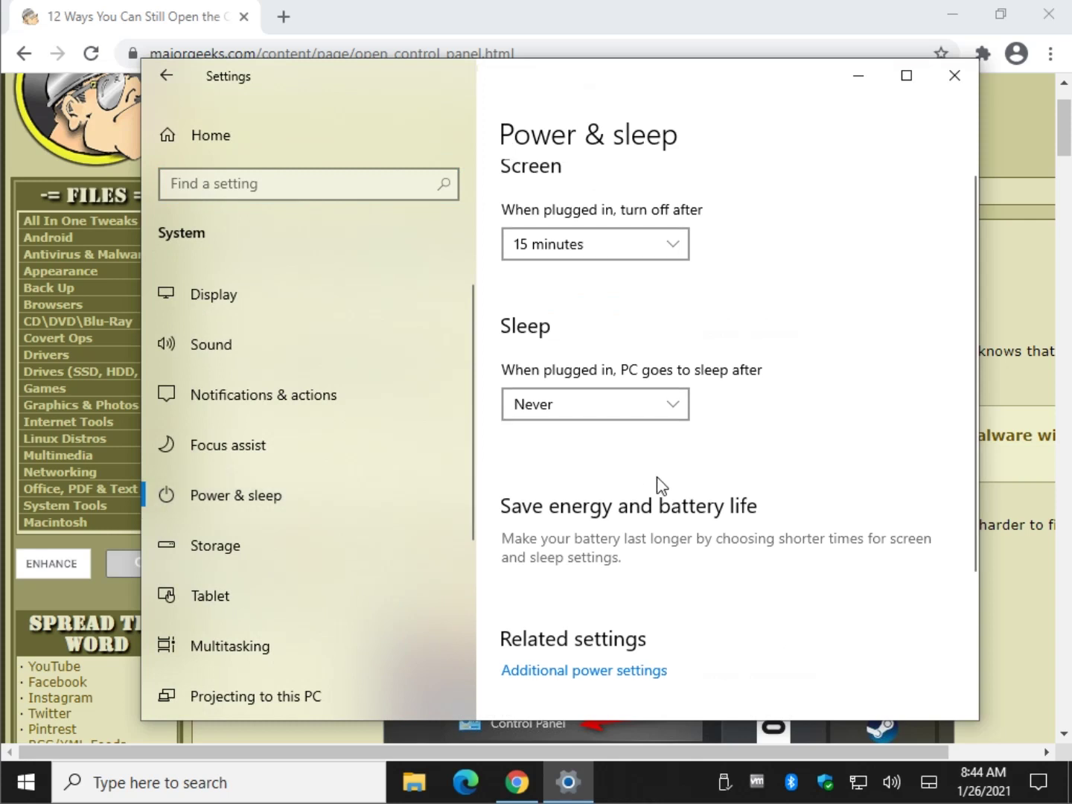
scroll(658, 484, down, 3)
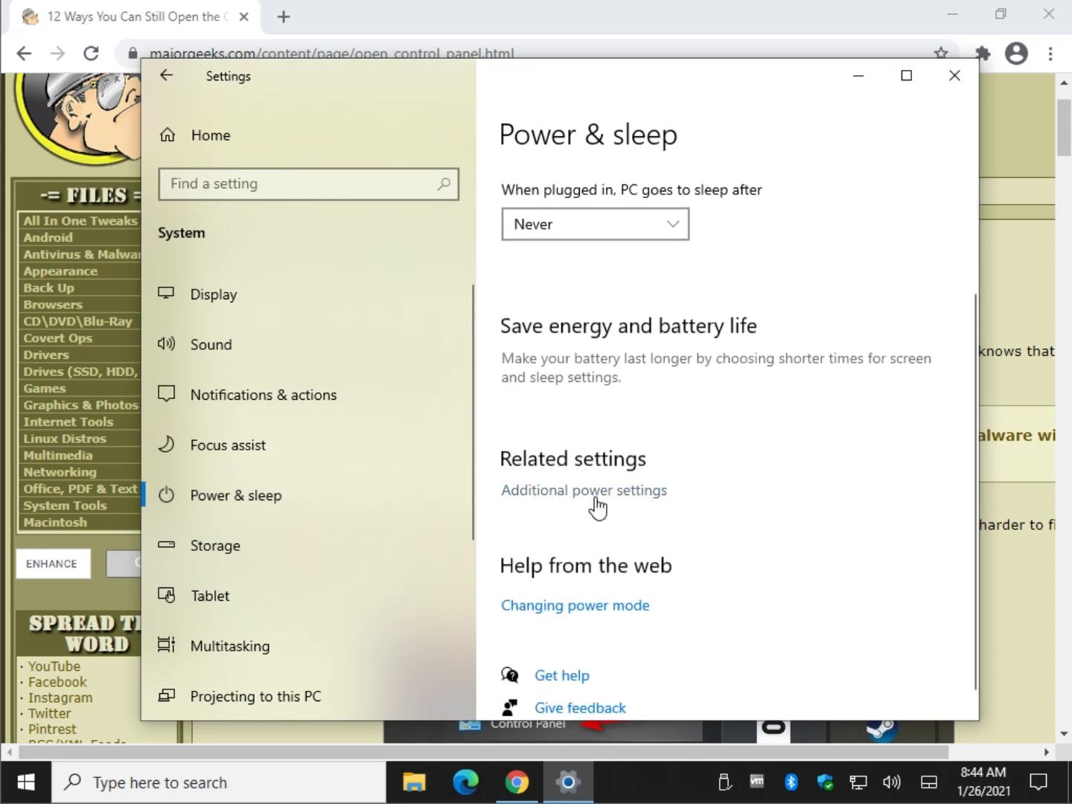
scroll(741, 479, down, 1)
scroll(737, 466, up, 2)
scroll(733, 432, down, 2)
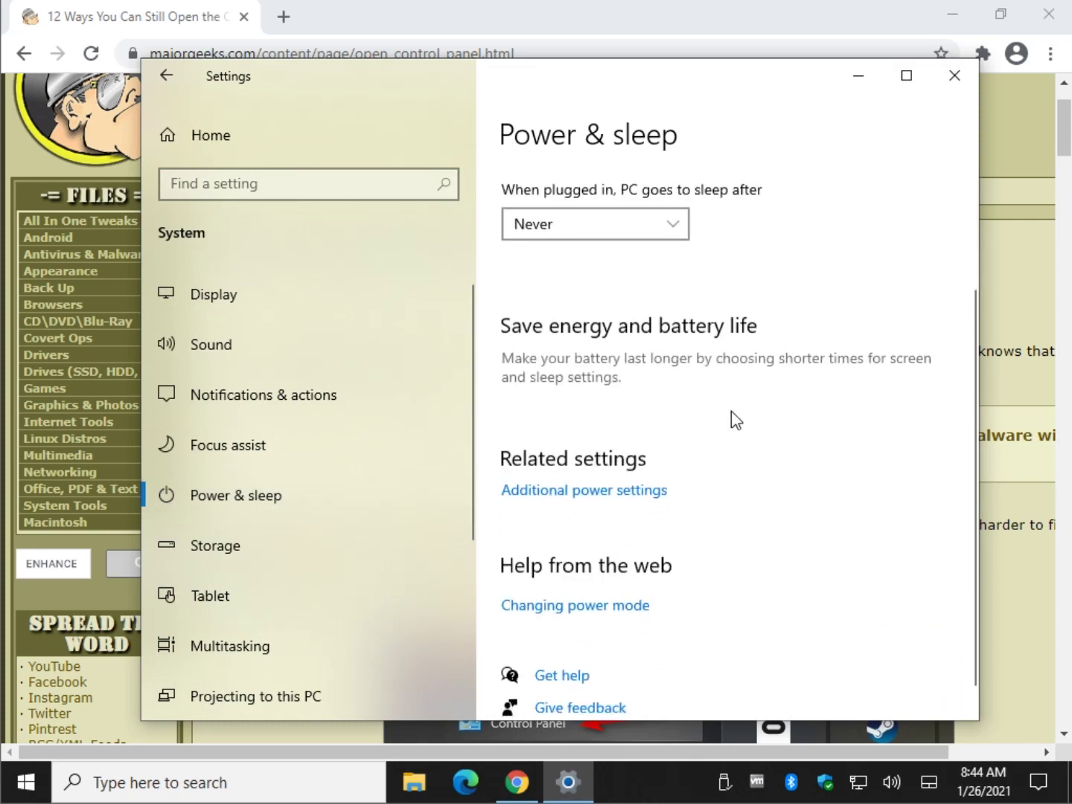
scroll(731, 416, down, 1)
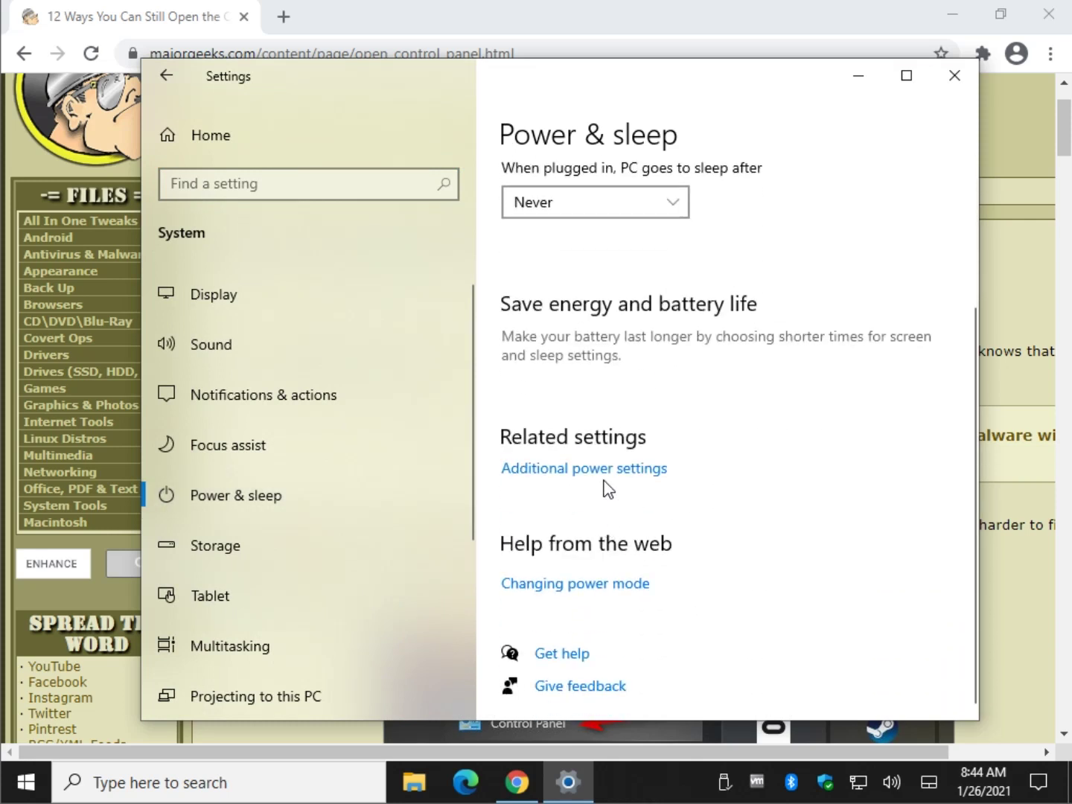
click(651, 469)
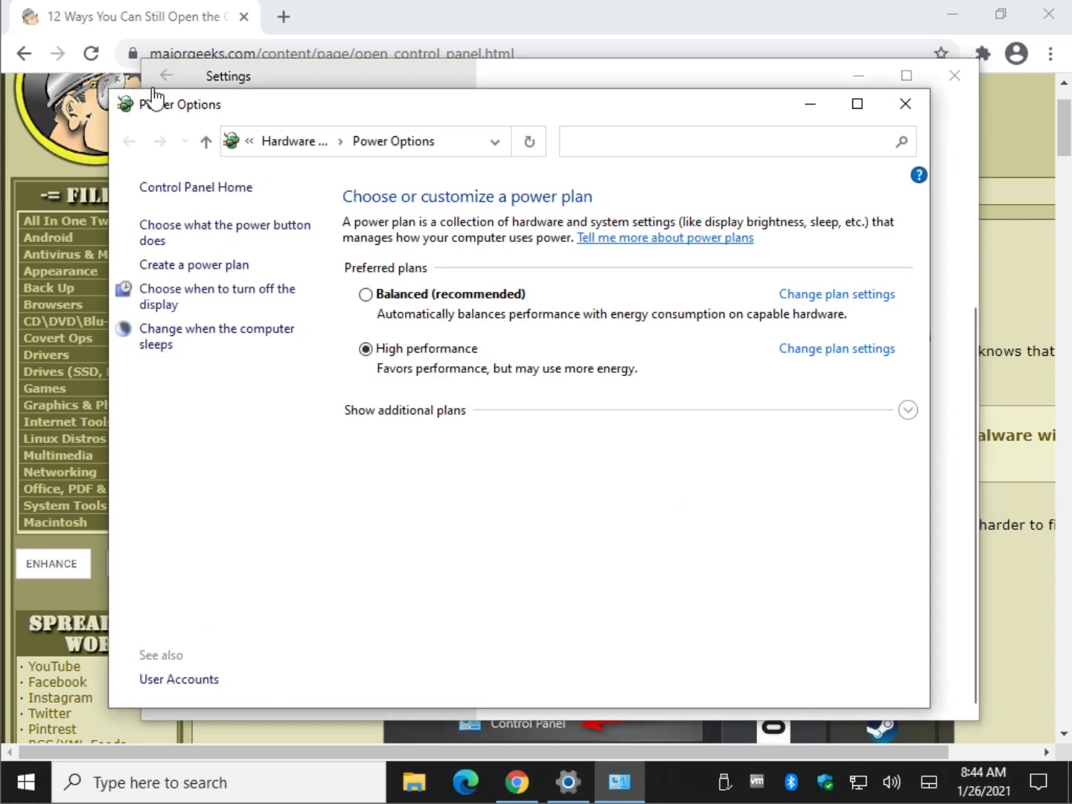
click(902, 104)
click(951, 75)
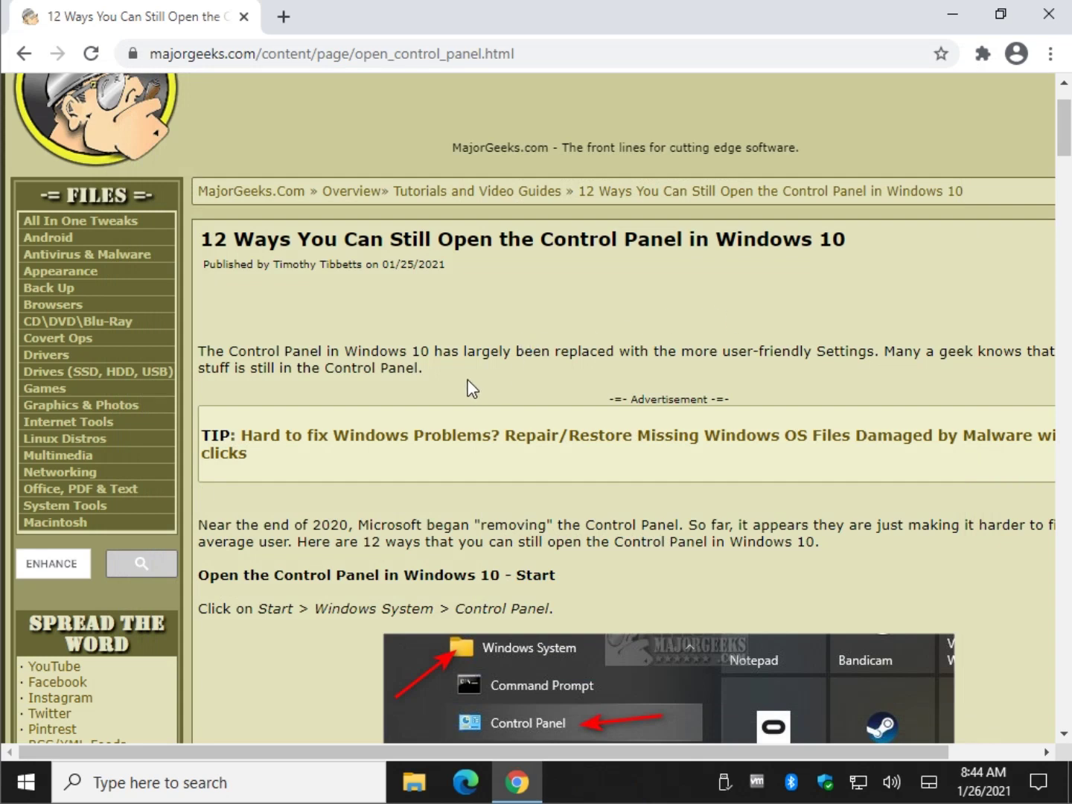
Step: Launch Control Panel from the Start menu's Windows System group
scroll(472, 387, down, 2)
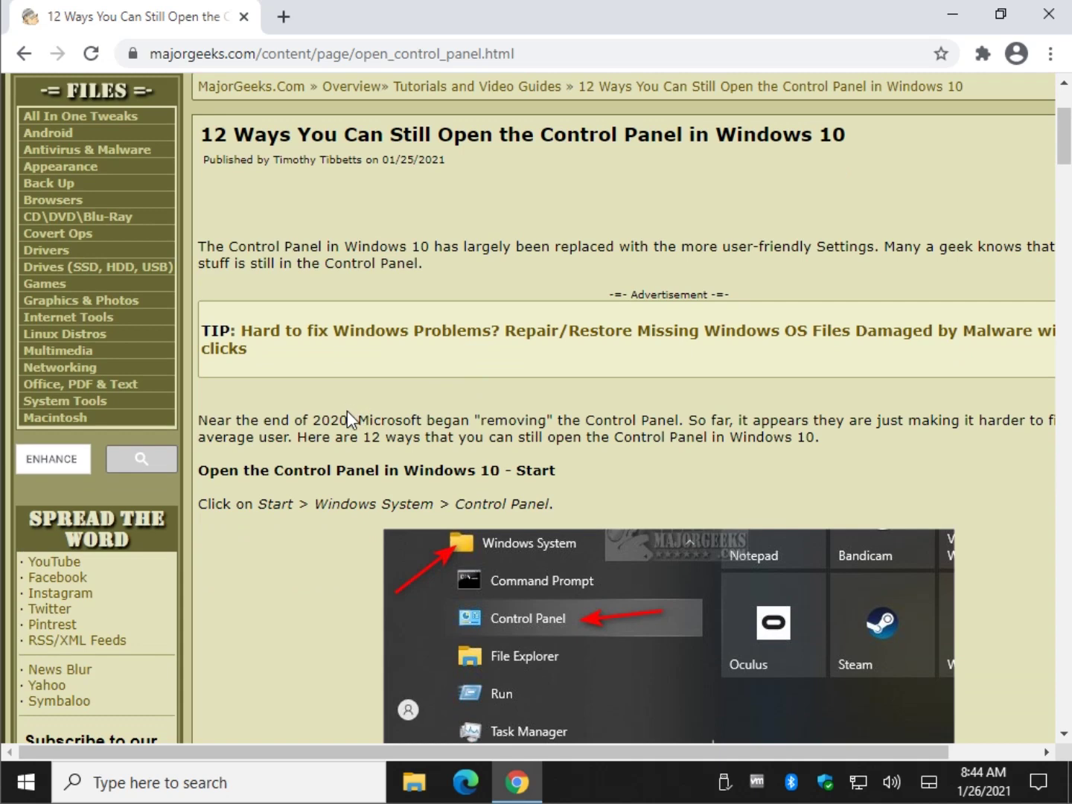
scroll(339, 405, down, 4)
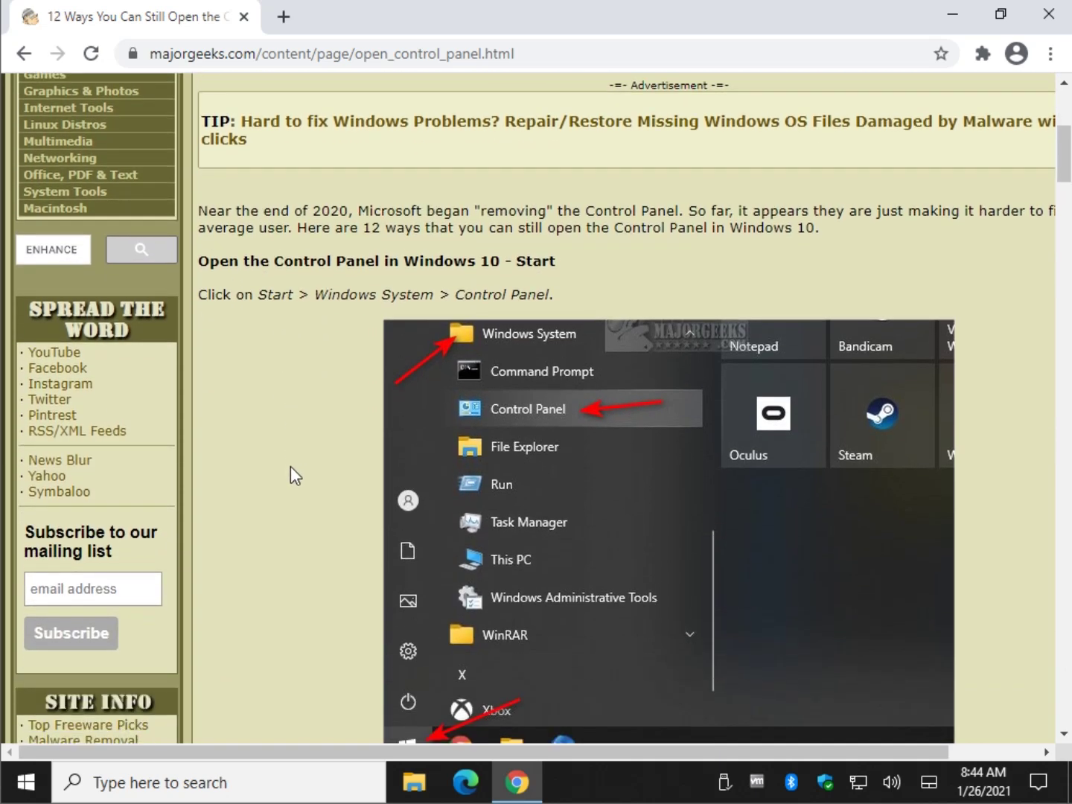
scroll(295, 474, down, 2)
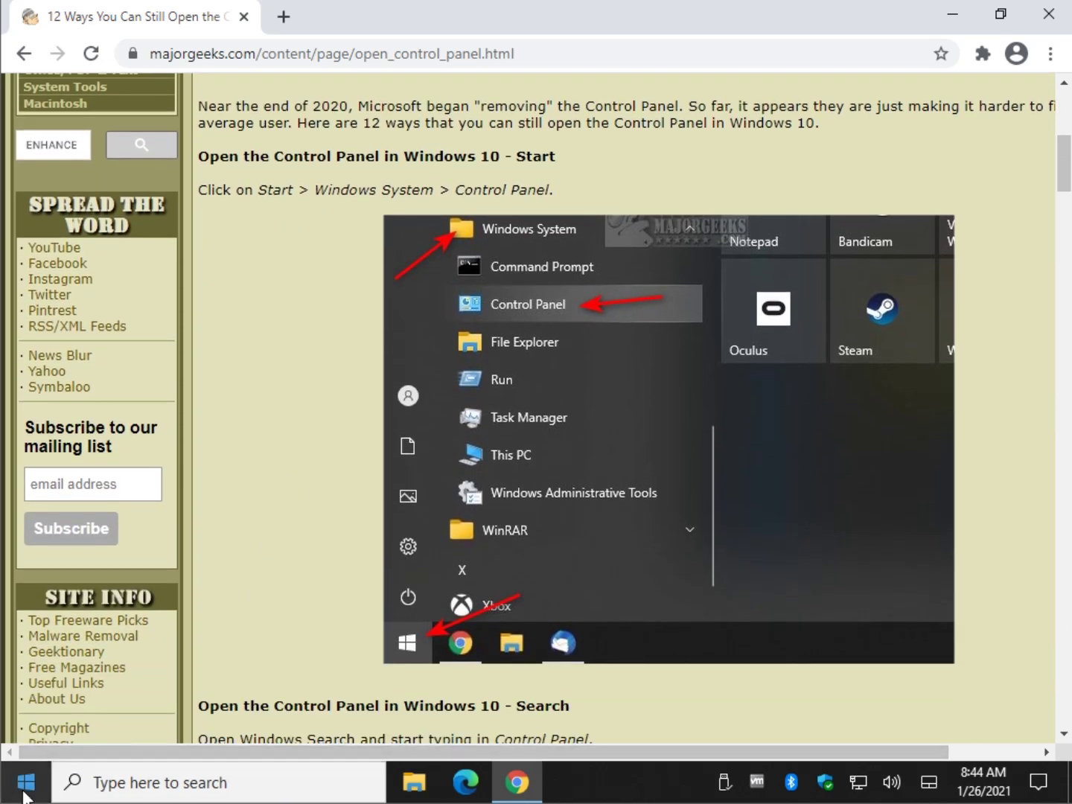
click(26, 794)
scroll(192, 505, down, 15)
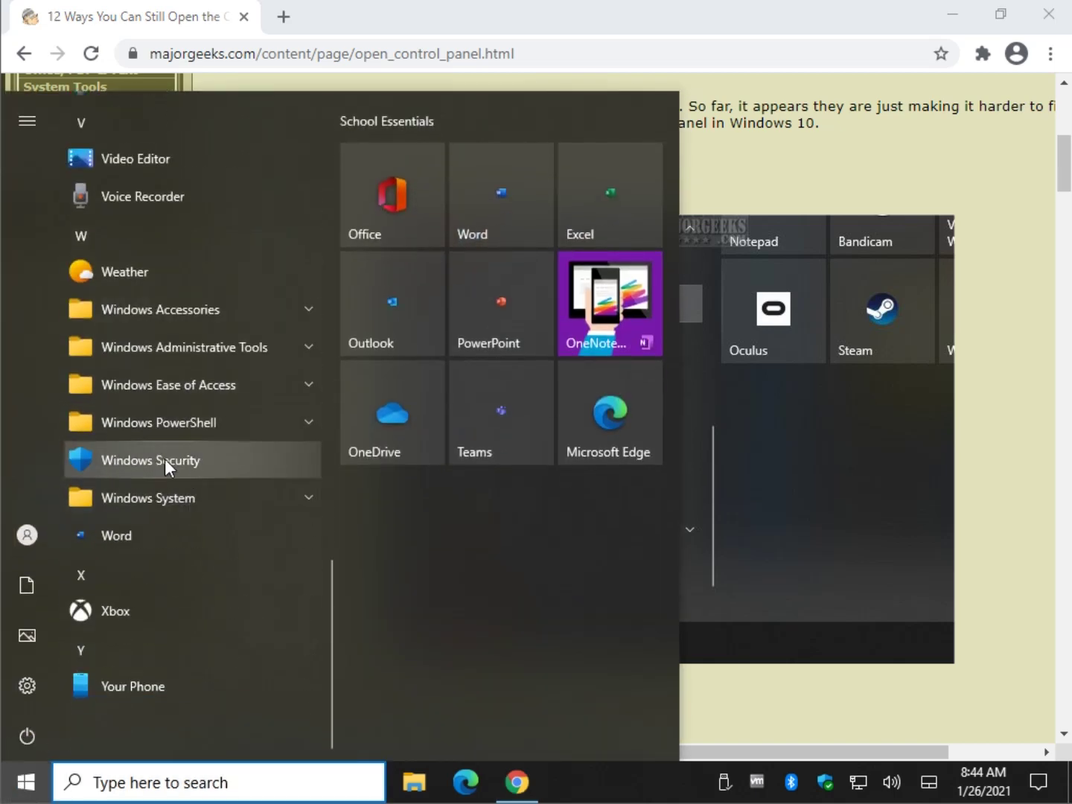
click(134, 499)
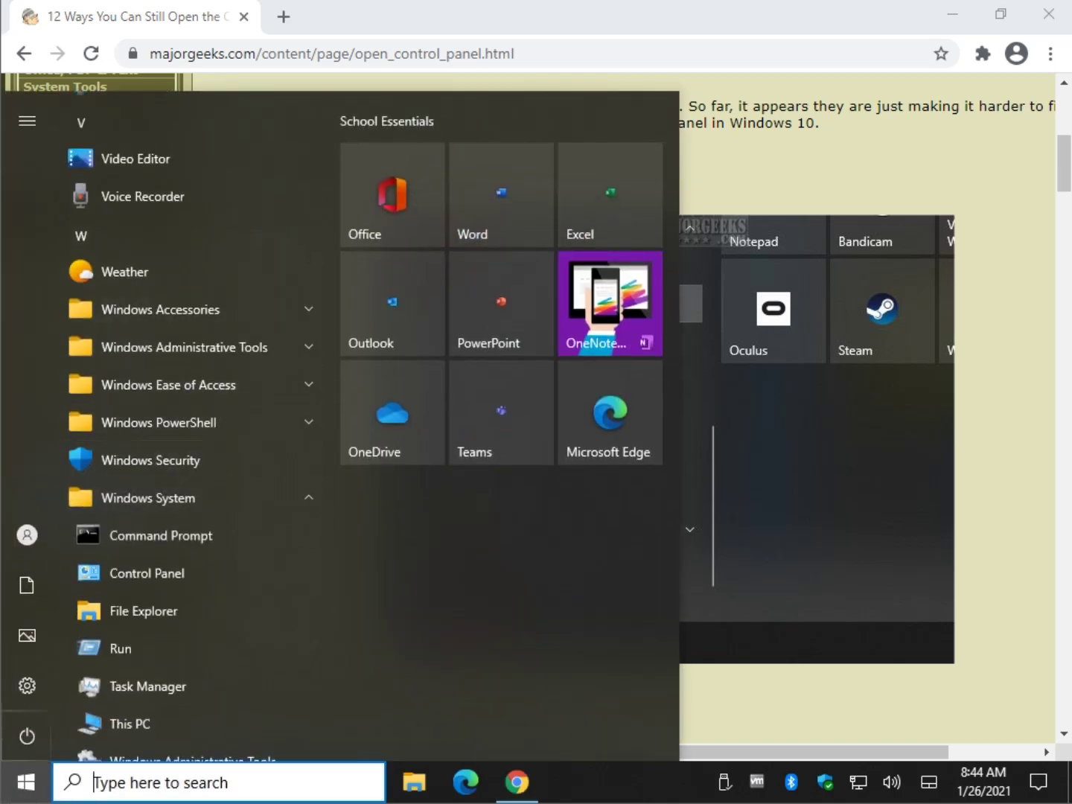
click(157, 573)
scroll(258, 432, down, 5)
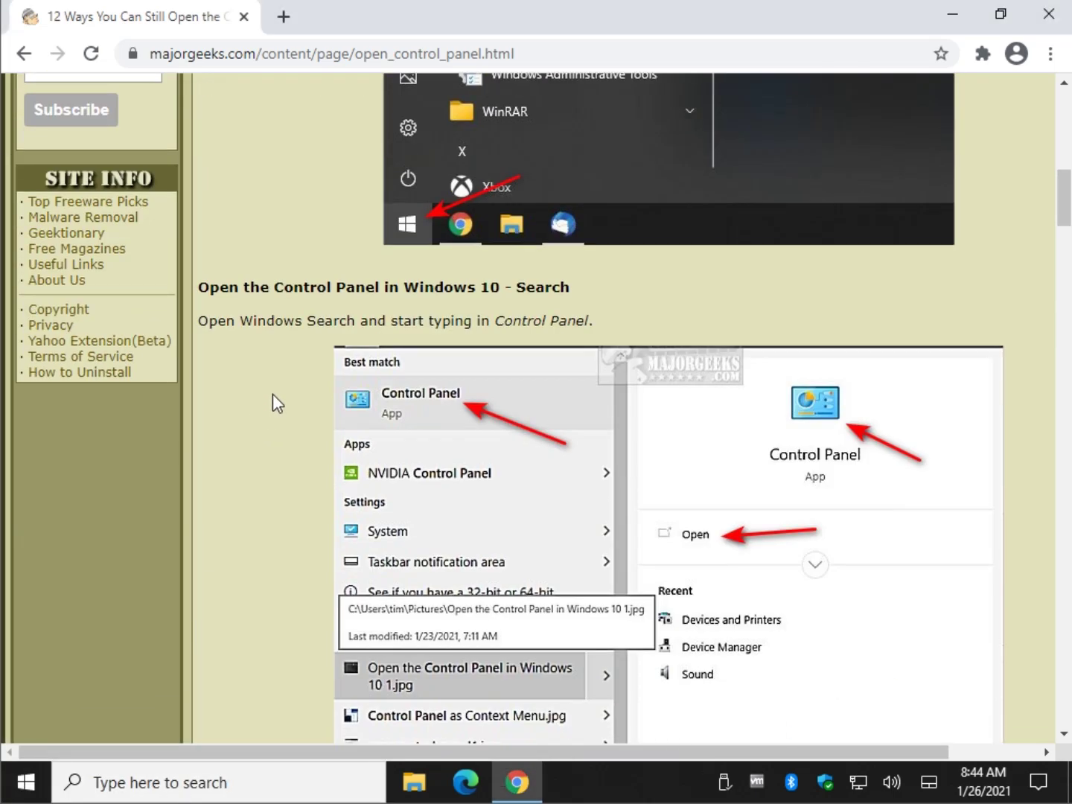
scroll(271, 393, down, 1)
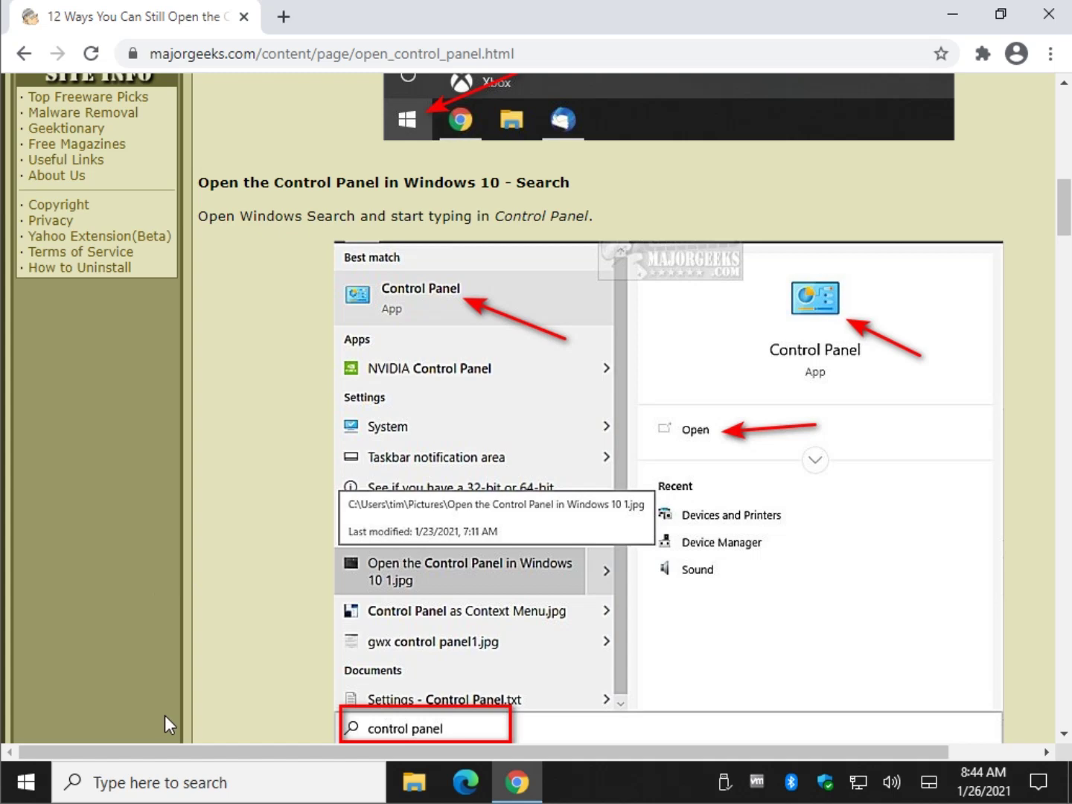
Step: Search 'control' in Windows search, open Control Panel, then close it
click(152, 783)
text(control)
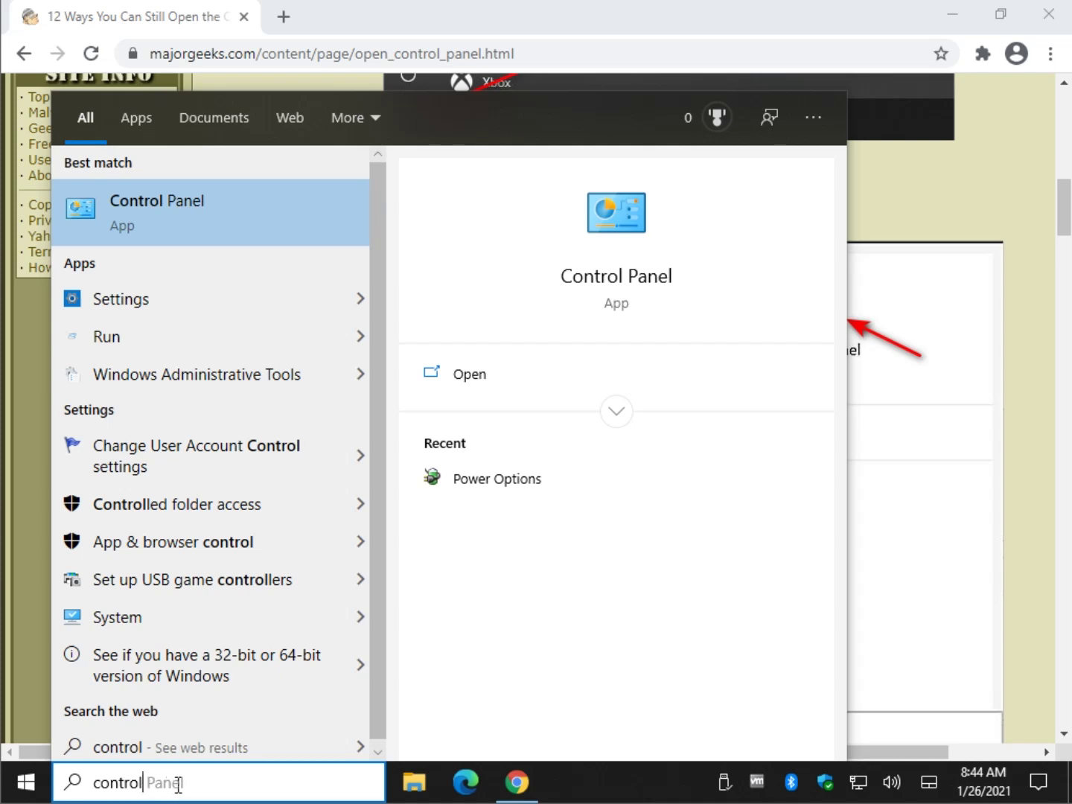
click(250, 204)
click(907, 106)
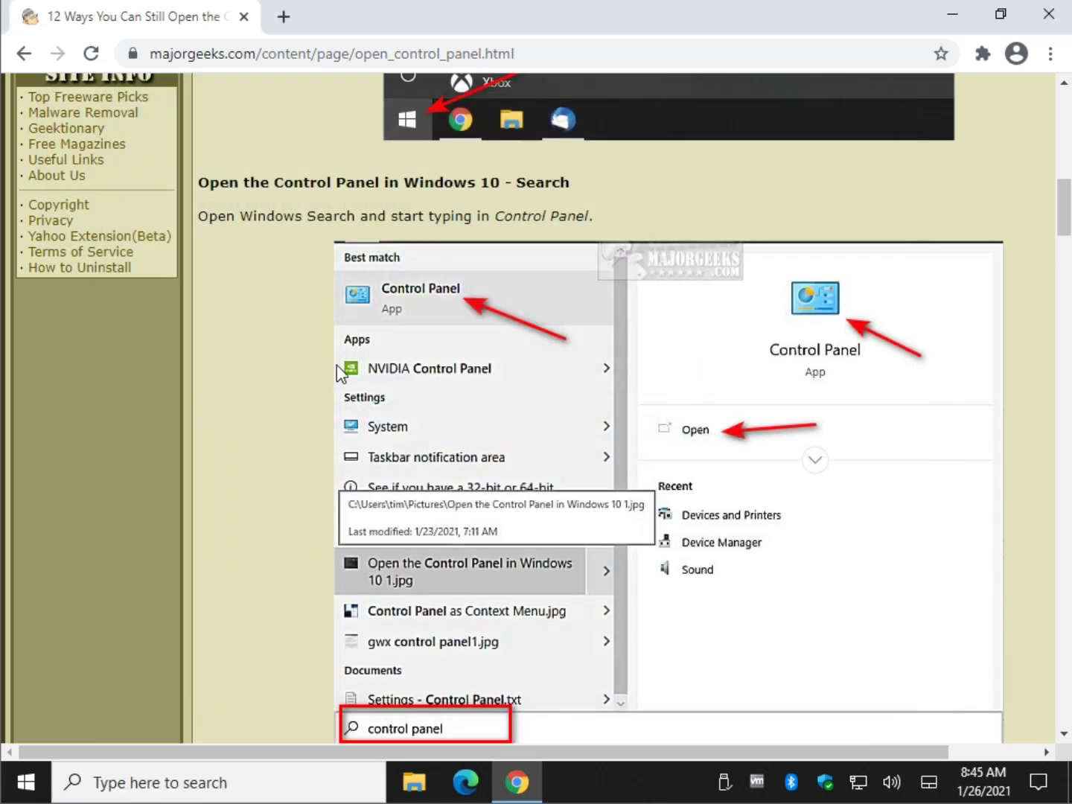
scroll(310, 382, down, 3)
scroll(310, 382, down, 7)
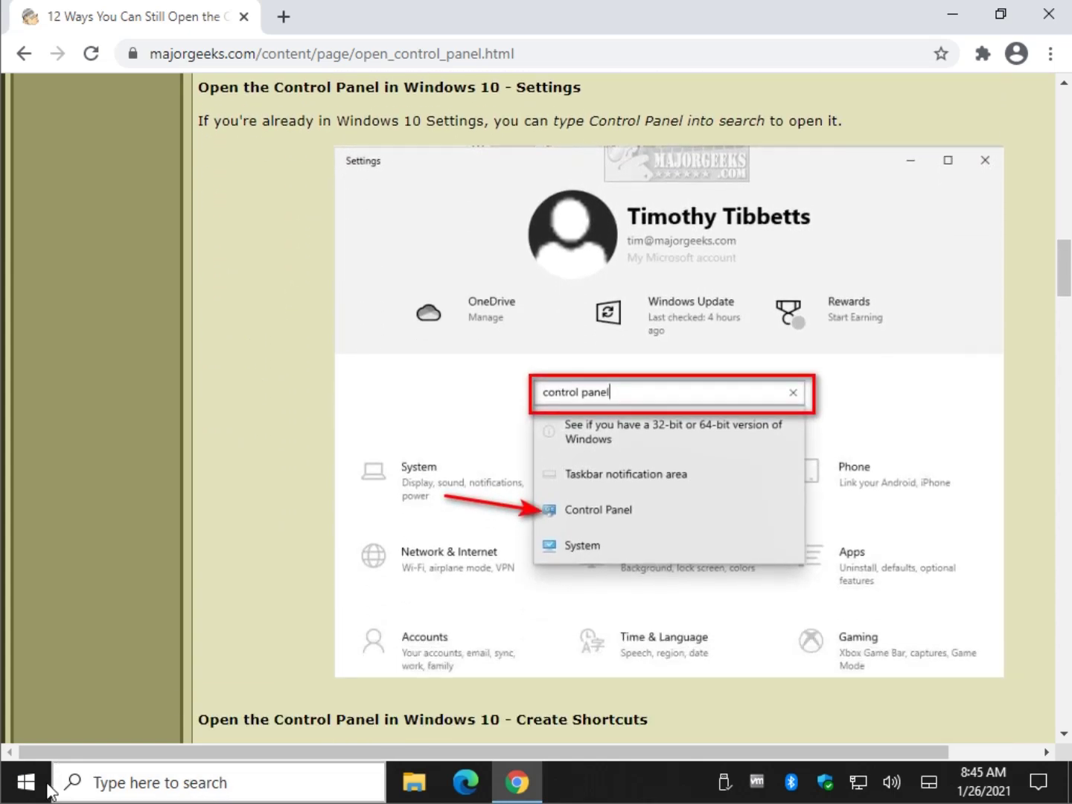
Step: Search 'control pan' in Settings, open Control Panel from suggestions, then close both windows
click(49, 790)
mouse_move(23, 695)
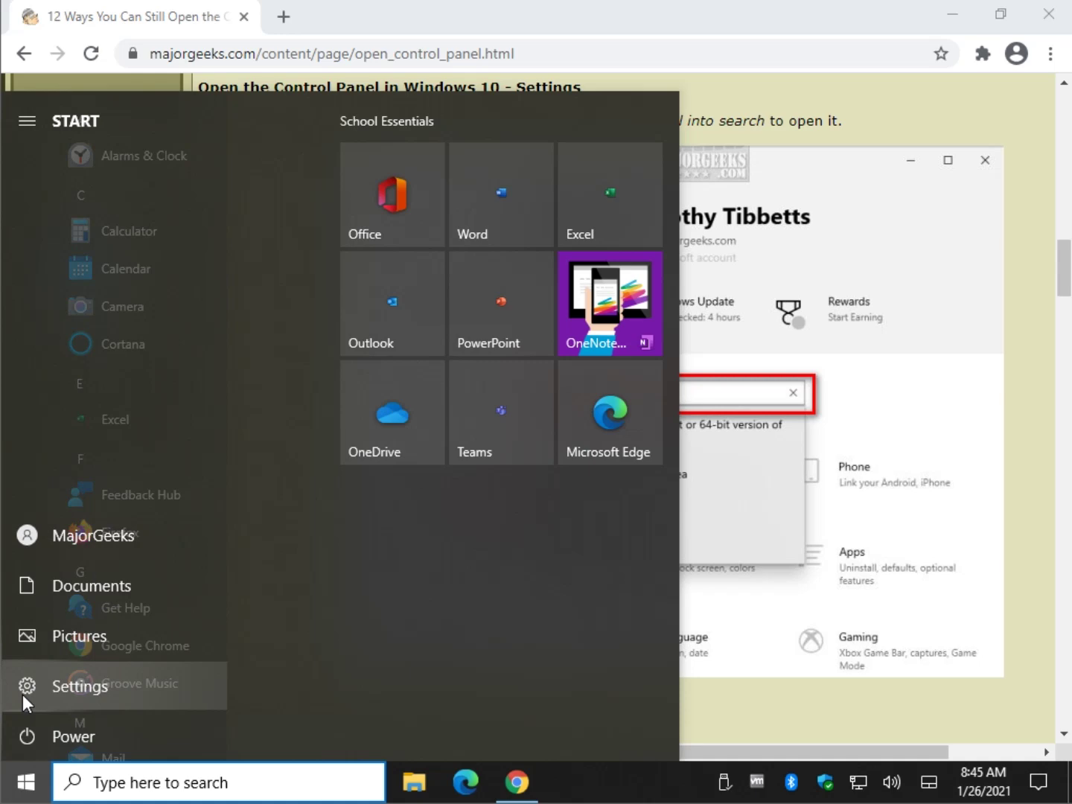
click(116, 682)
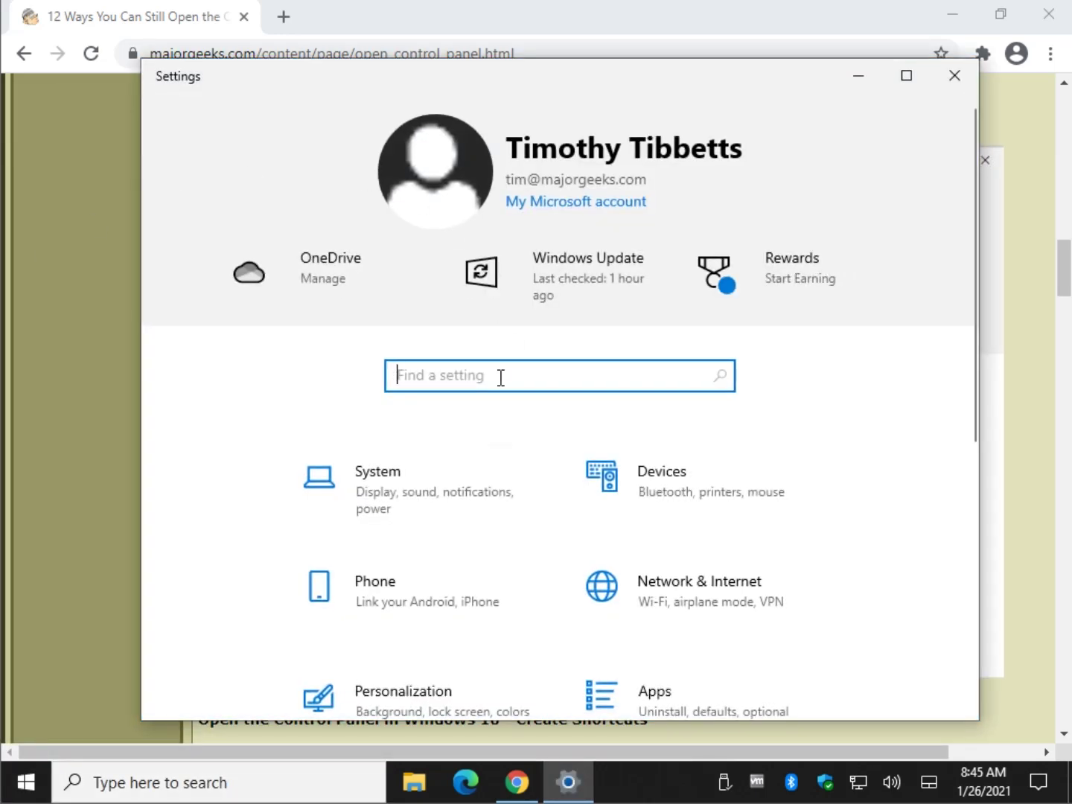
text(control)
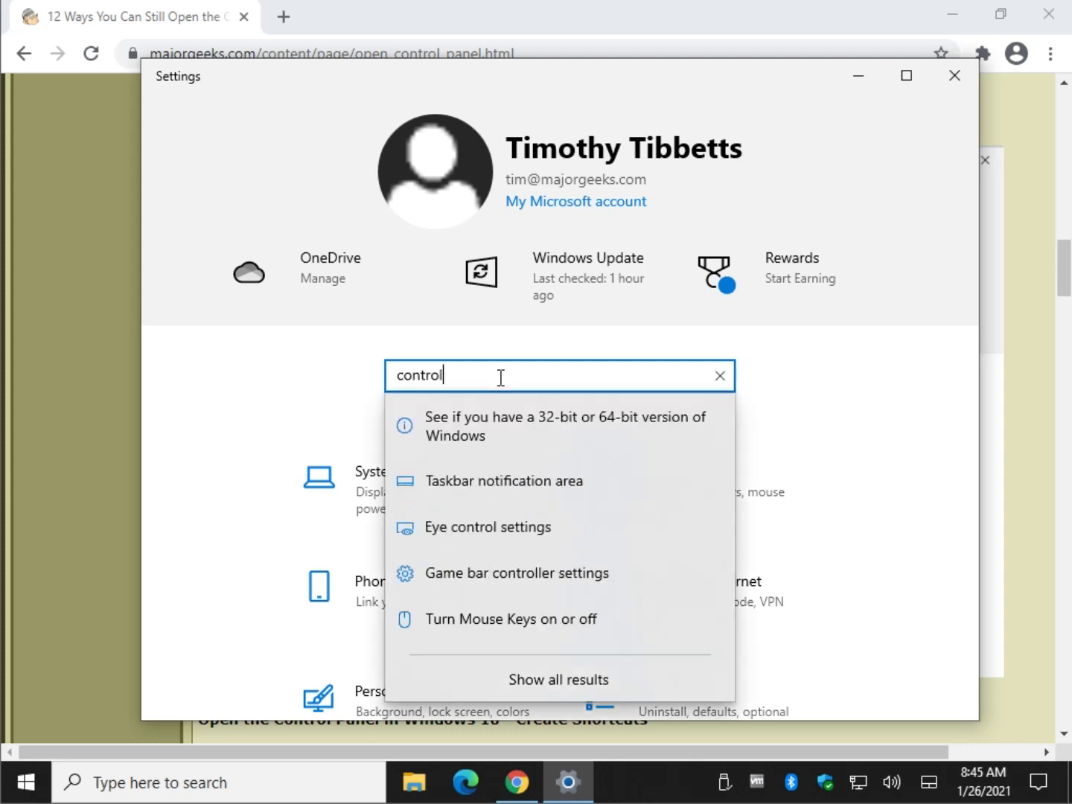
text( panel)
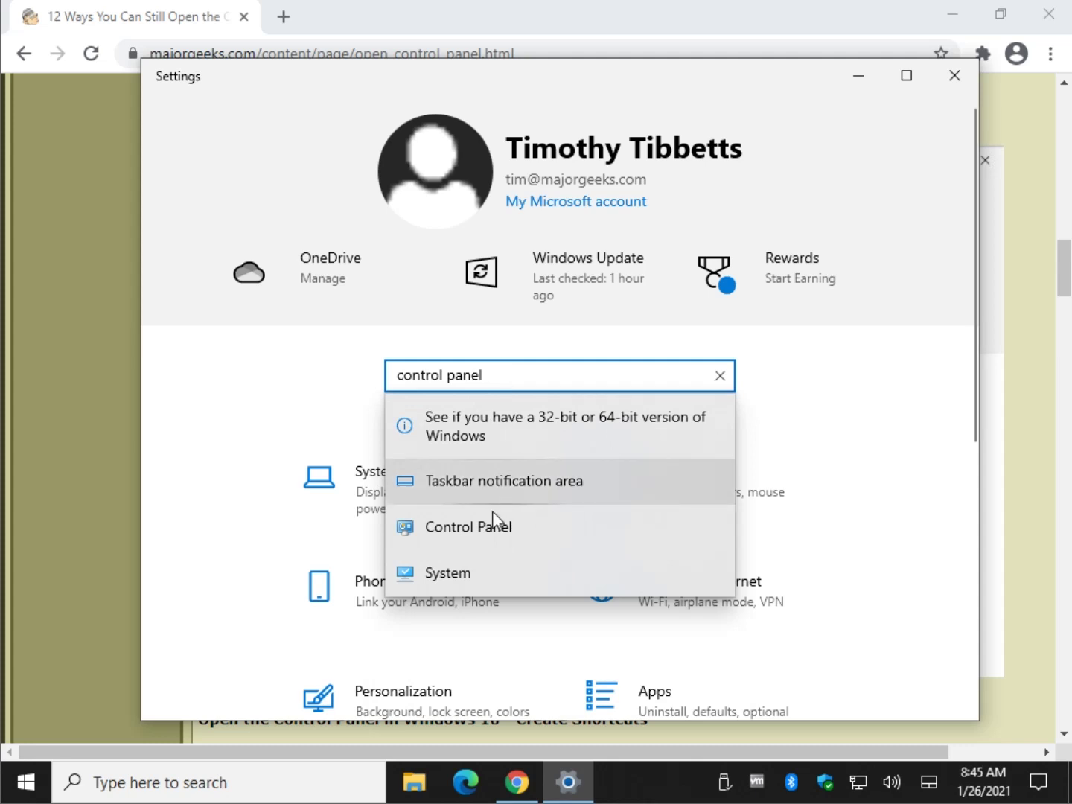
click(482, 526)
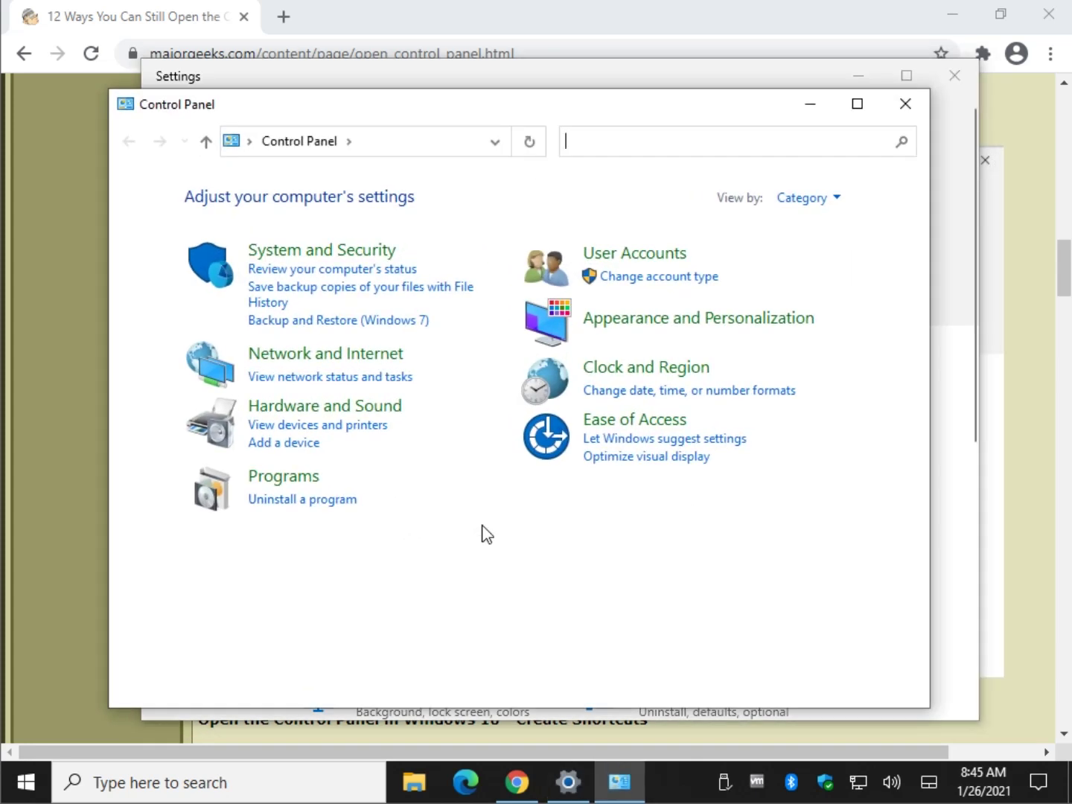
click(910, 111)
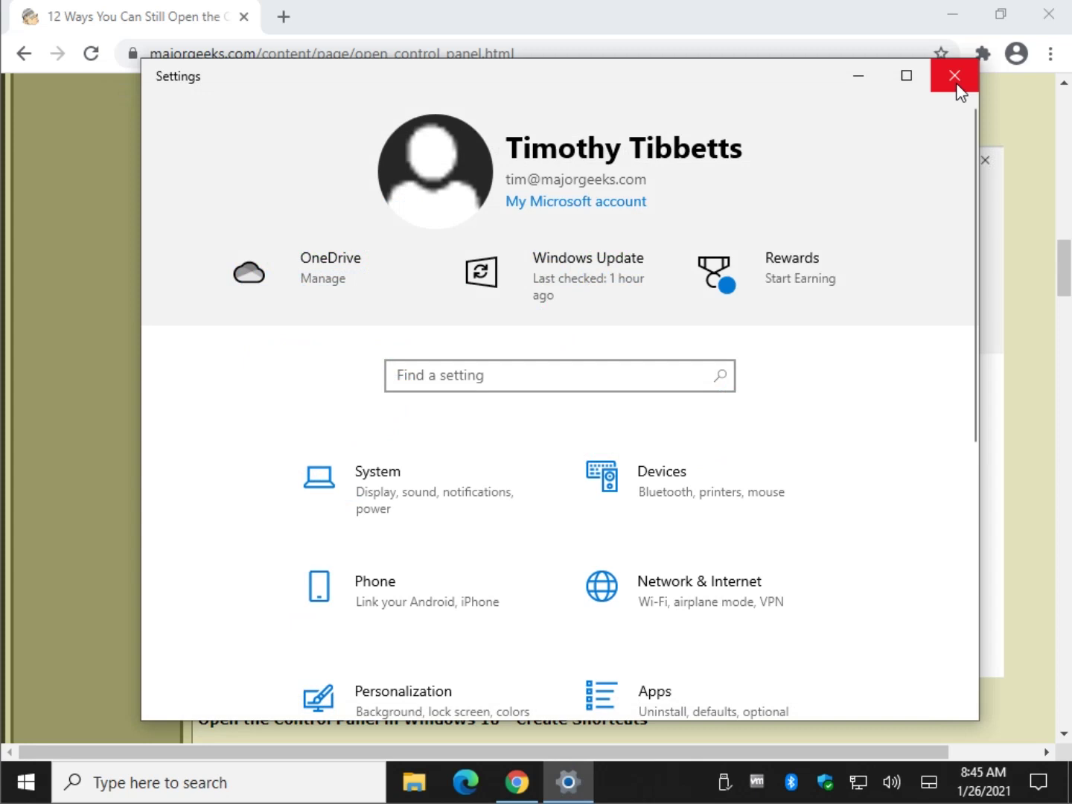
click(955, 77)
scroll(248, 421, down, 7)
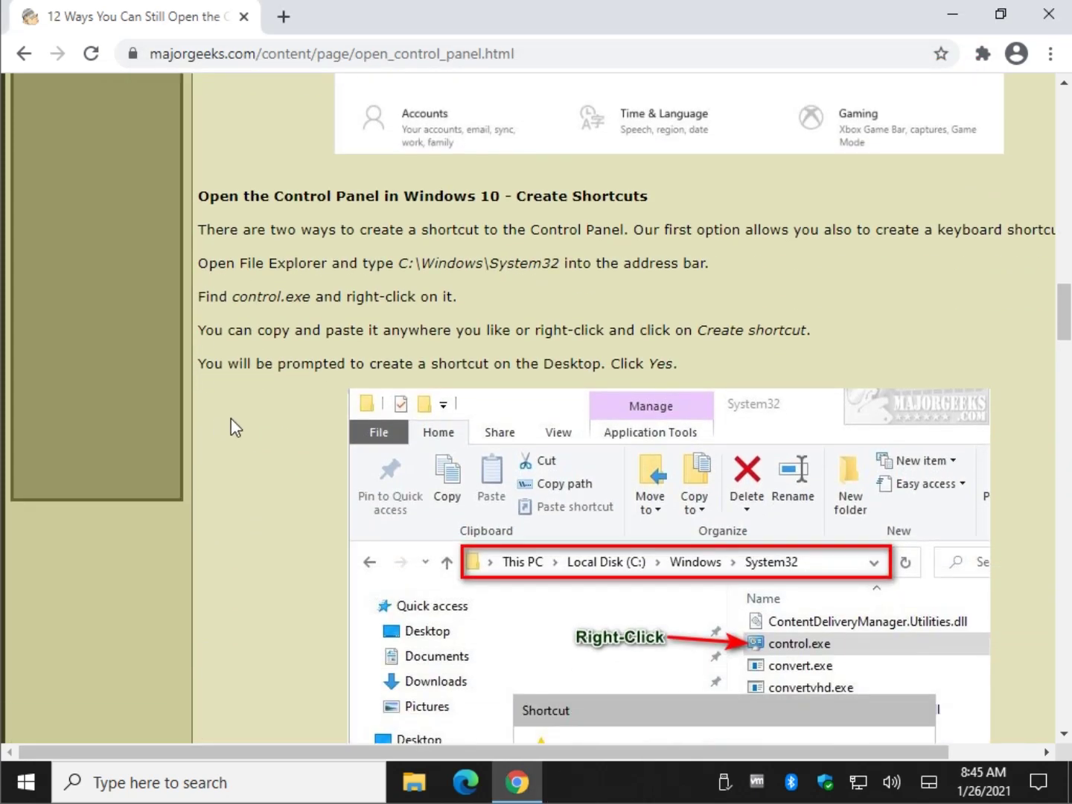
Step: Copy the C:\Windows\System32 path from the article
scroll(233, 417, down, 2)
drag(399, 157, 568, 158)
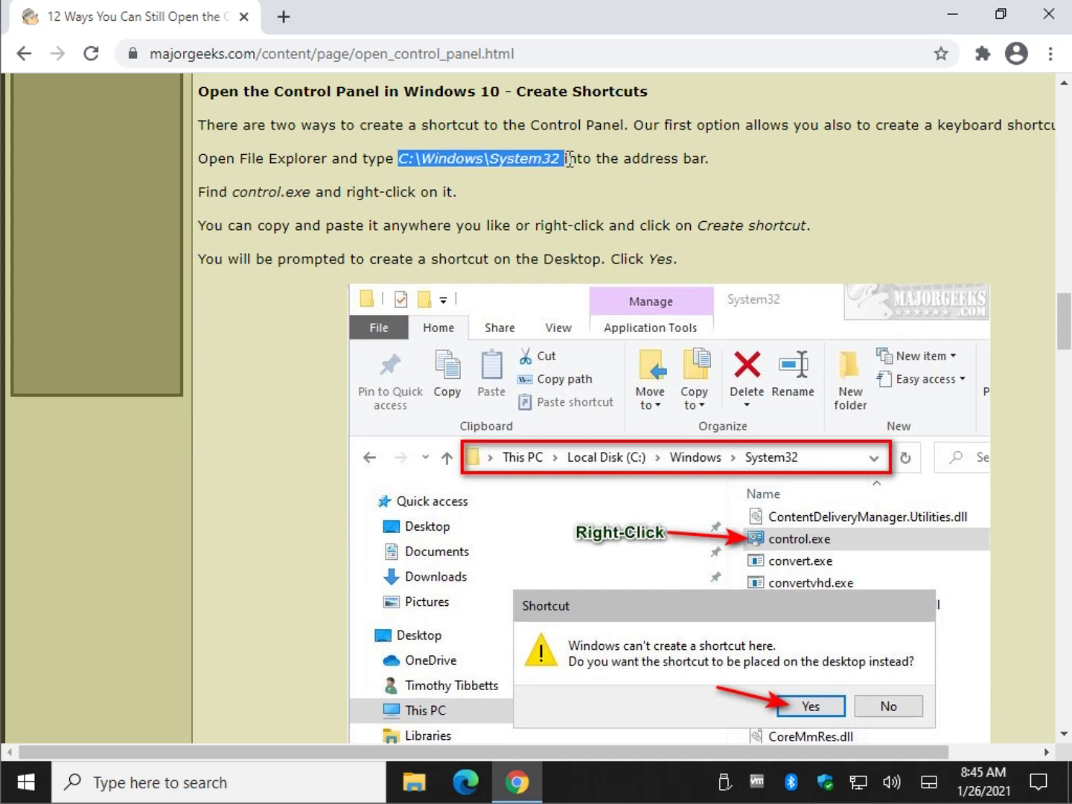
right_click(548, 164)
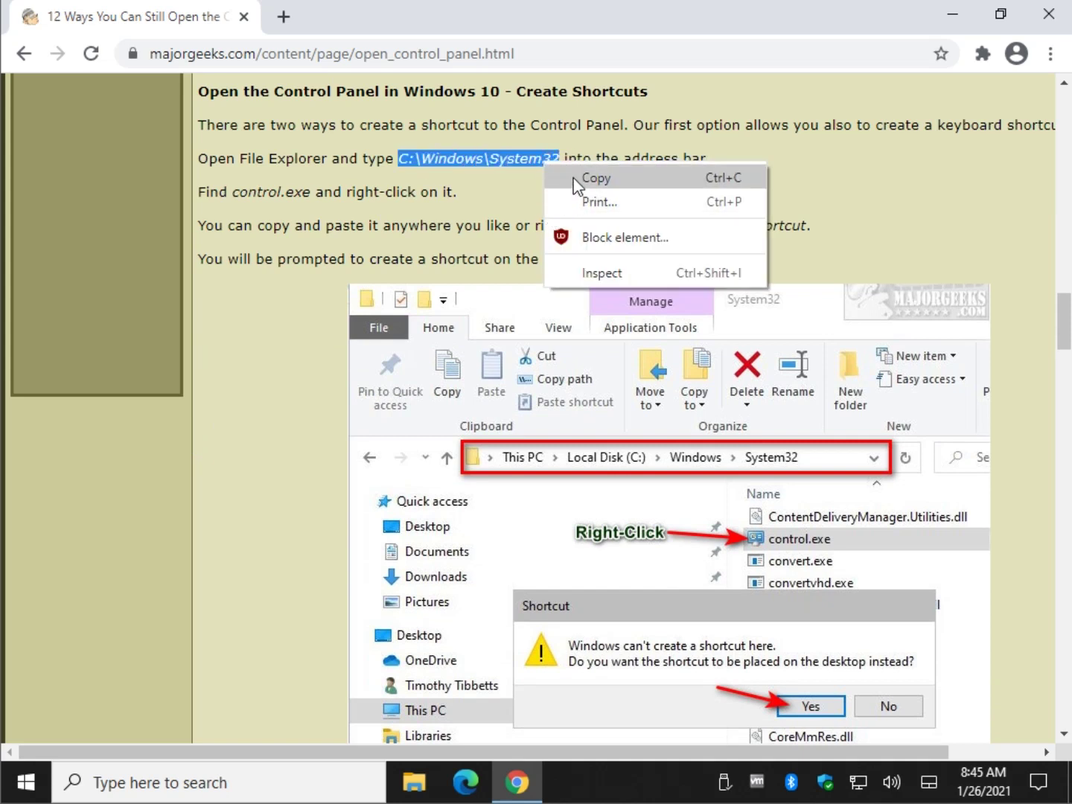
click(574, 178)
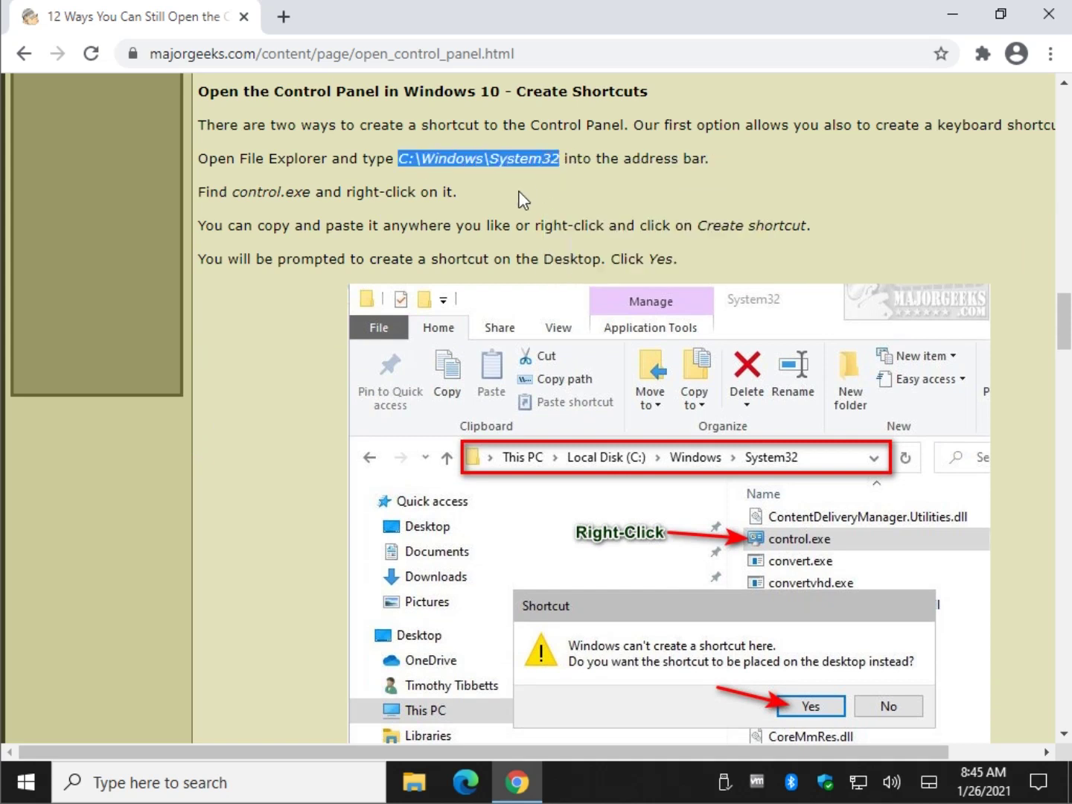
click(406, 209)
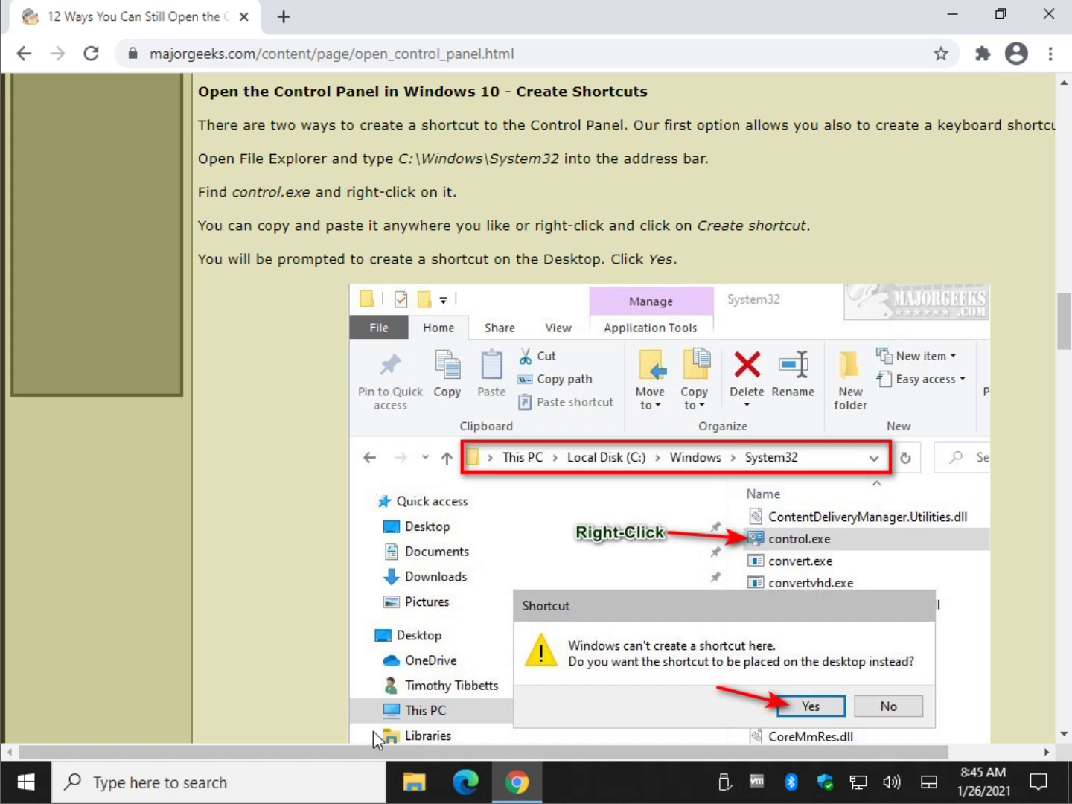
Step: Paste the System32 path into a new File Explorer window and scroll to control.exe
click(413, 780)
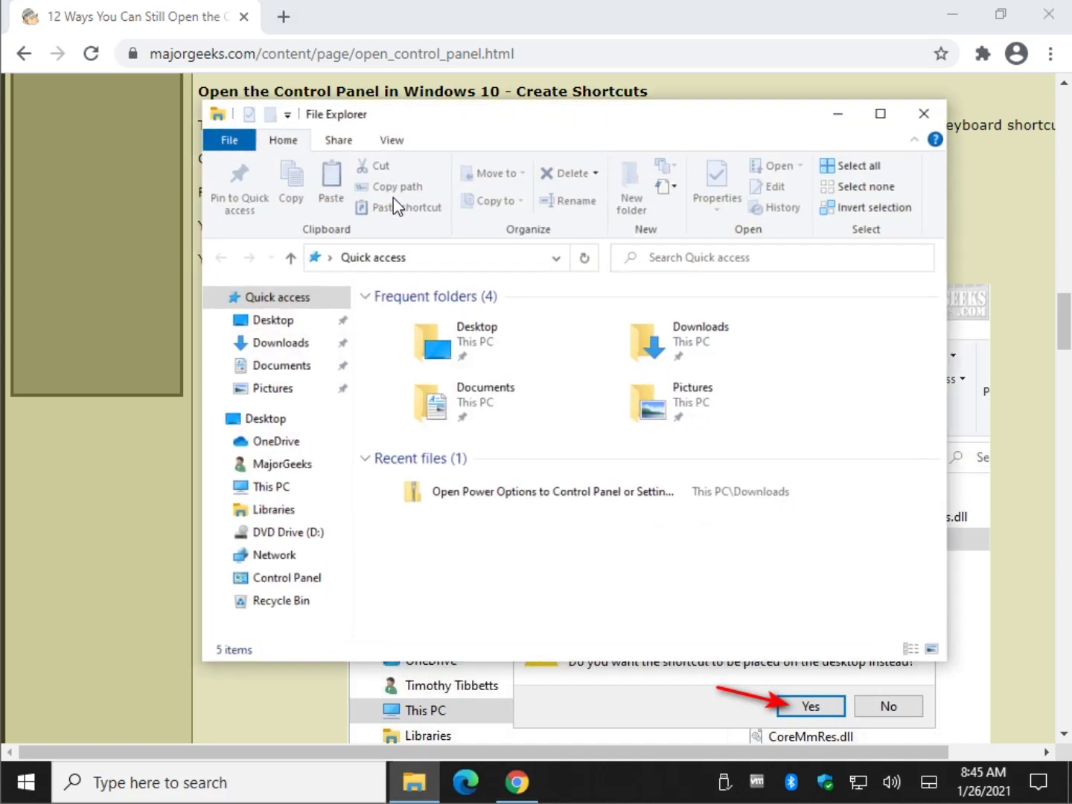
click(488, 249)
key(ctrl+v)
key(Return)
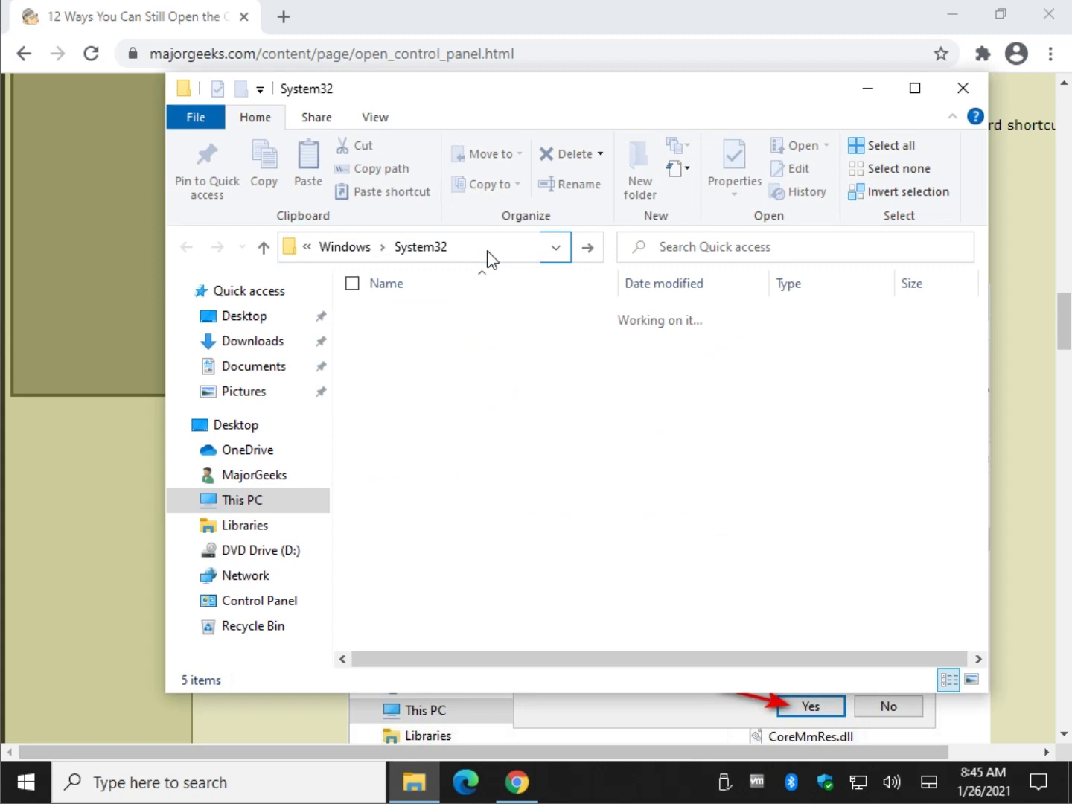
drag(983, 301, 976, 385)
scroll(592, 480, up, 10)
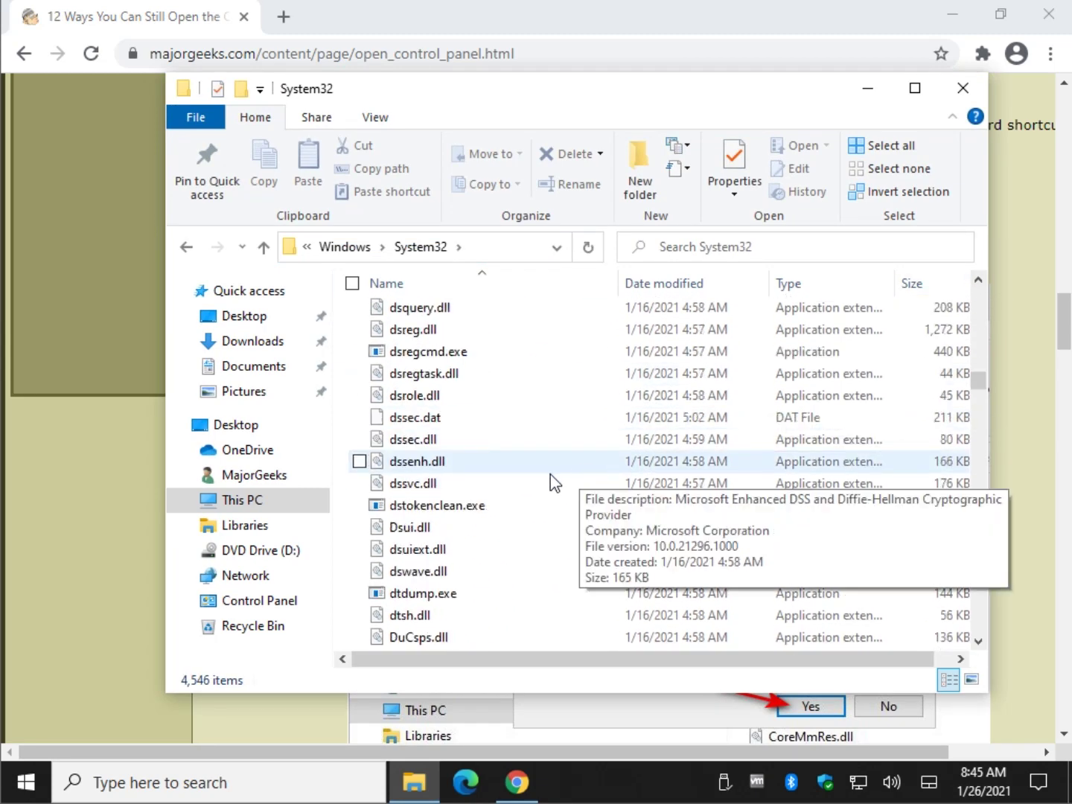
scroll(461, 422, up, 20)
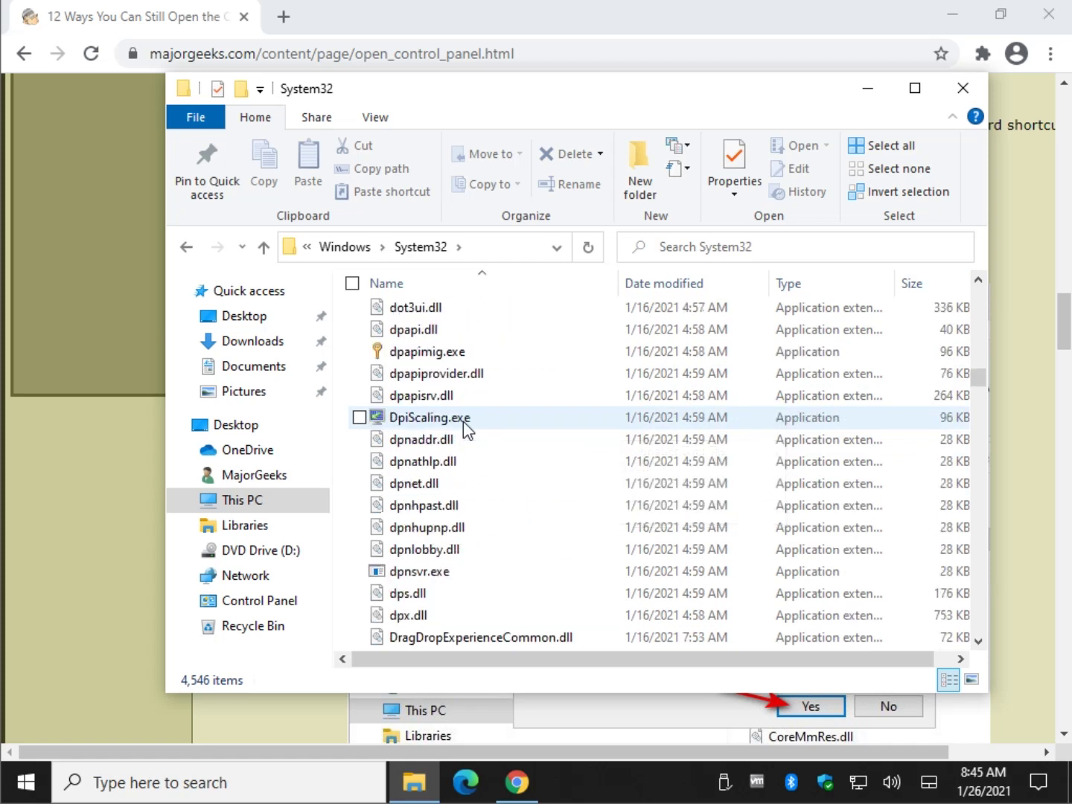
scroll(469, 423, up, 20)
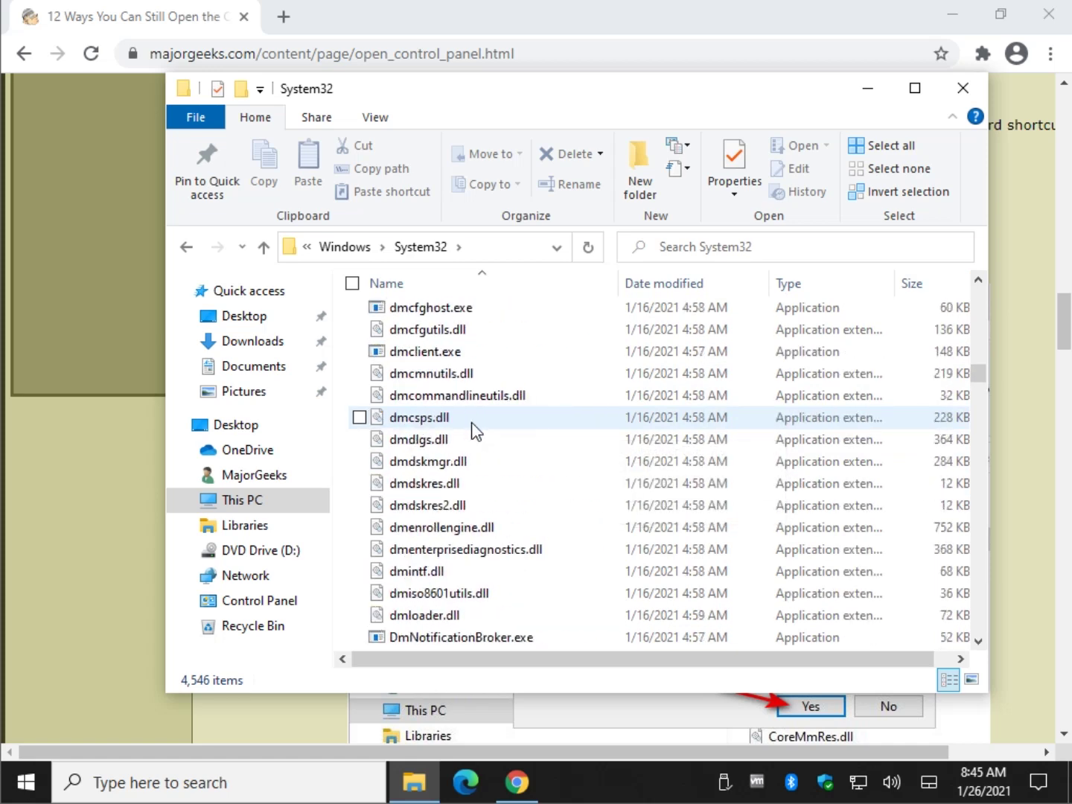
scroll(462, 437, up, 18)
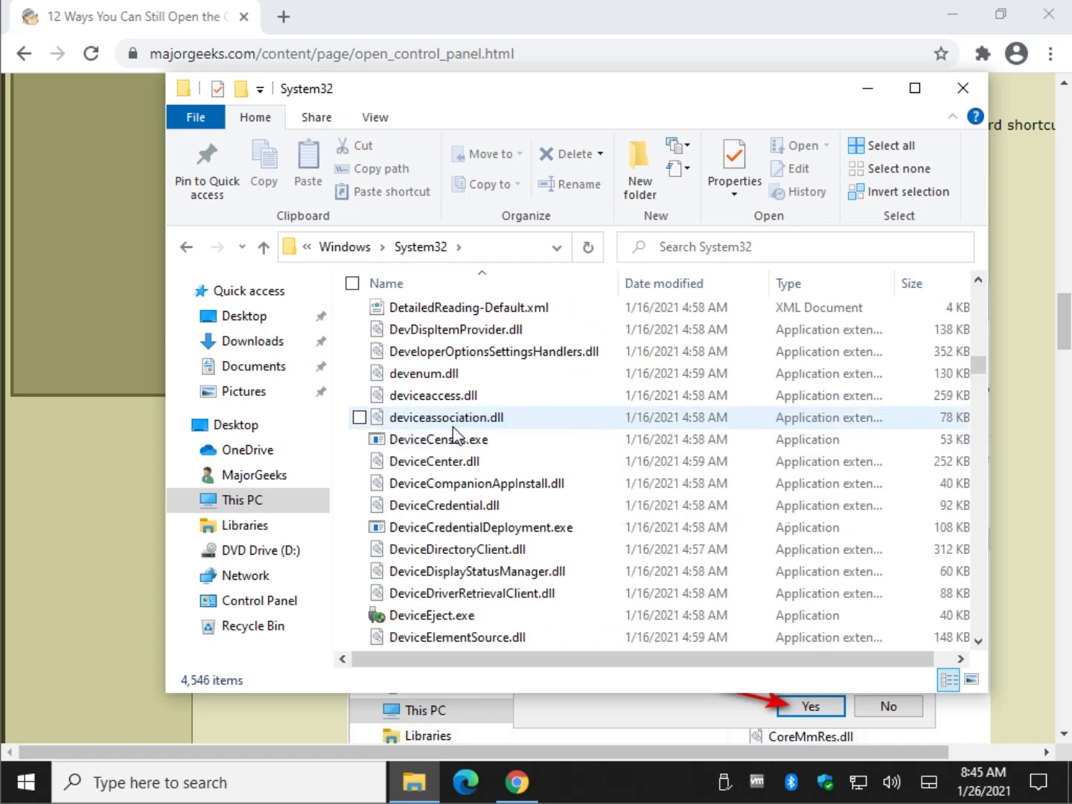
scroll(979, 363, up, 20)
scroll(978, 363, up, 20)
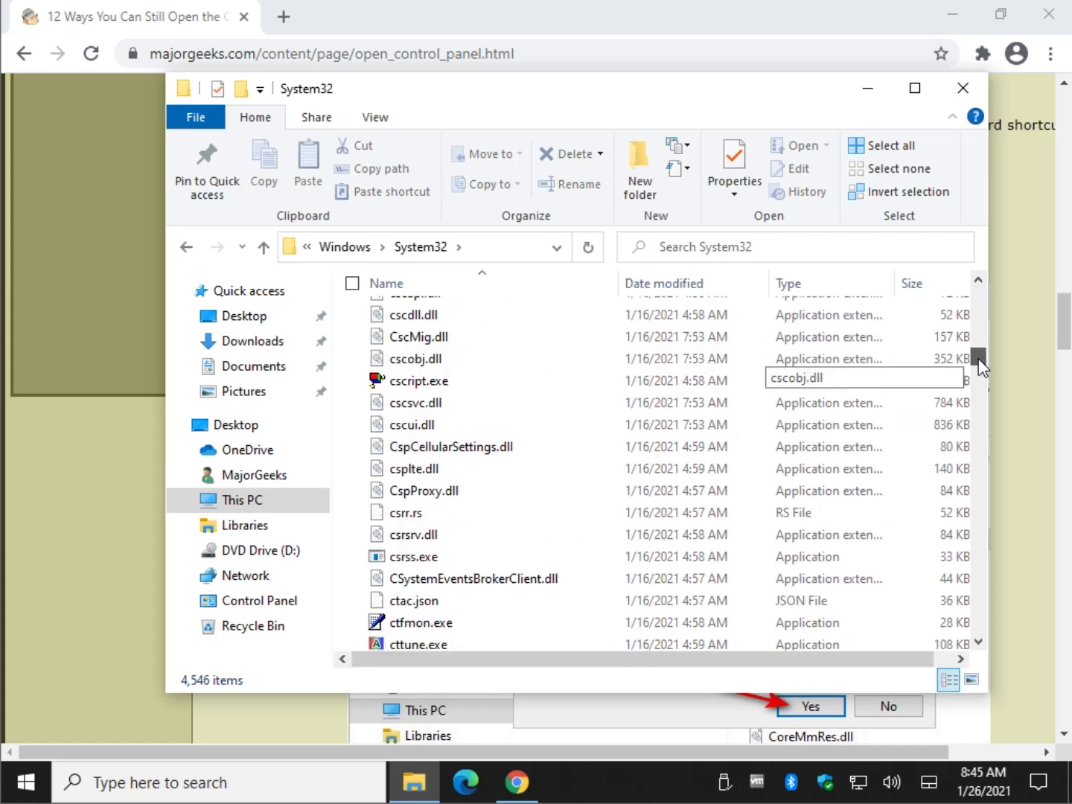
scroll(544, 444, up, 5)
scroll(521, 439, up, 15)
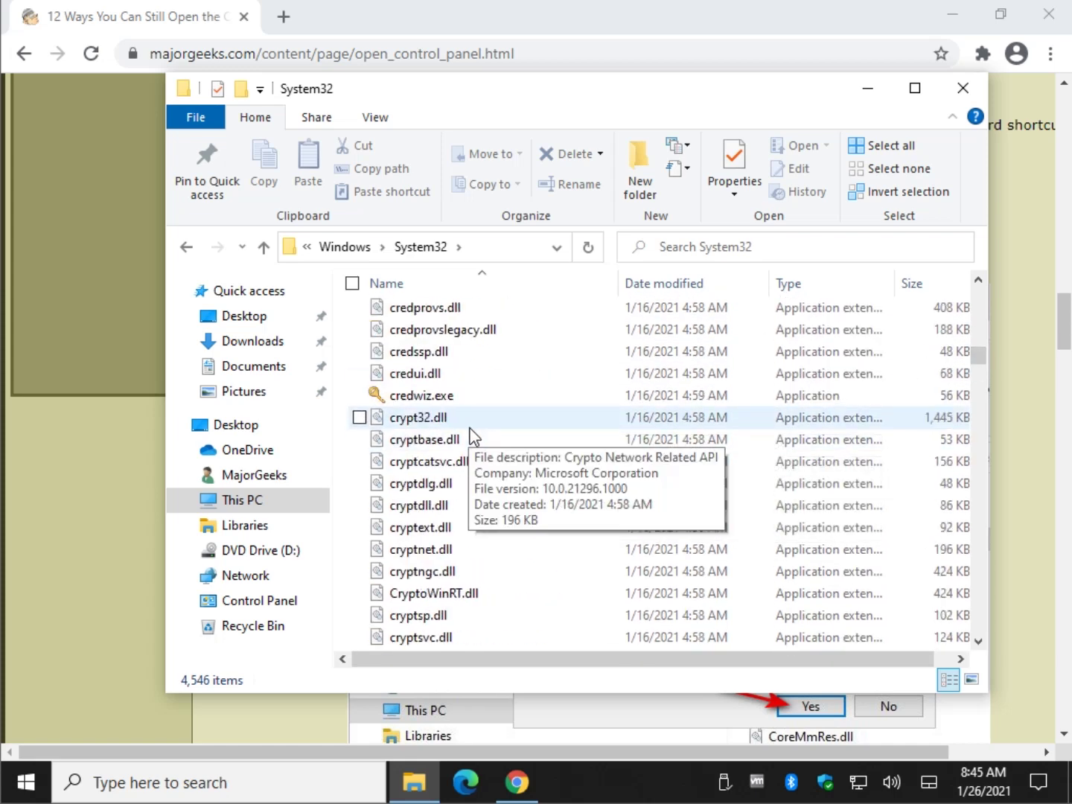
scroll(503, 421, down, 2)
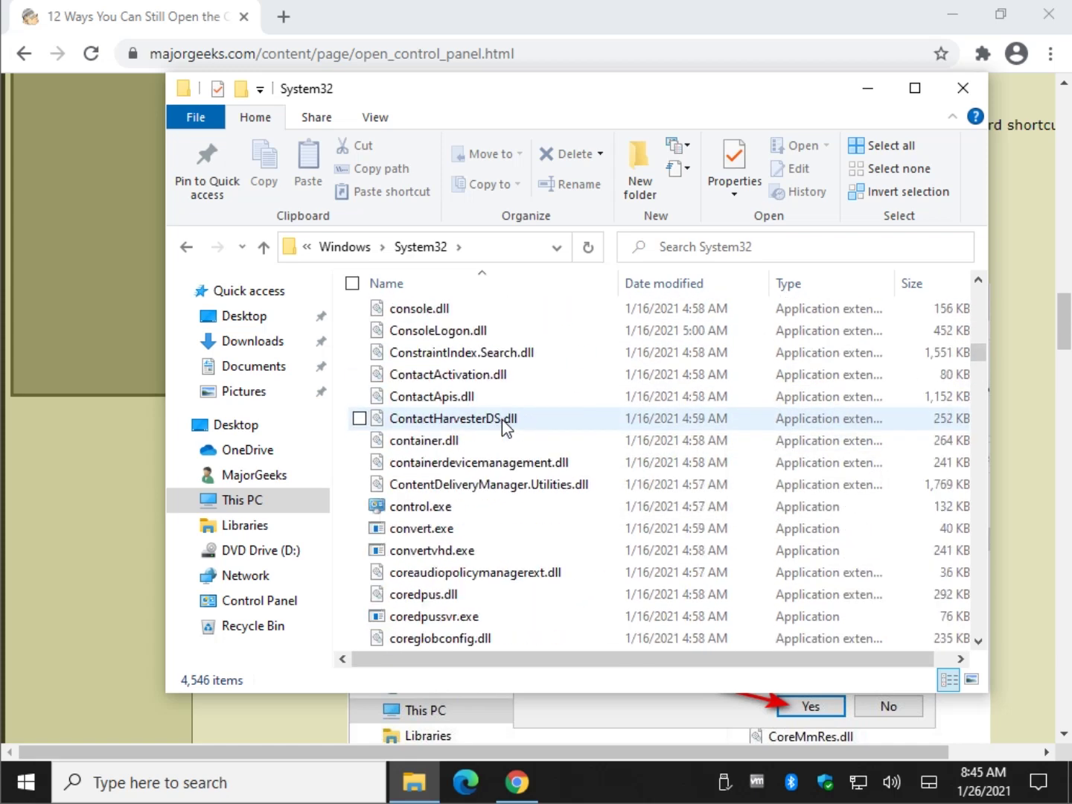
Step: Test control.exe by launching Control Panel from it, then close Control Panel
click(438, 487)
click(438, 508)
double_click(439, 510)
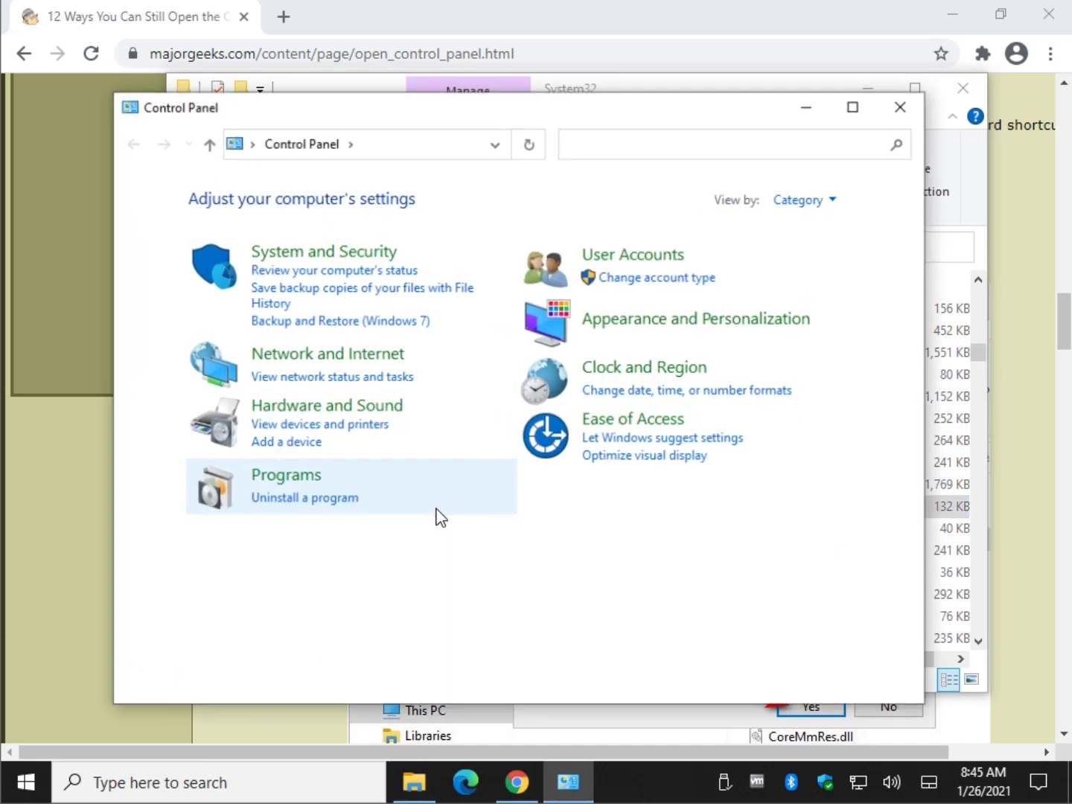
click(897, 111)
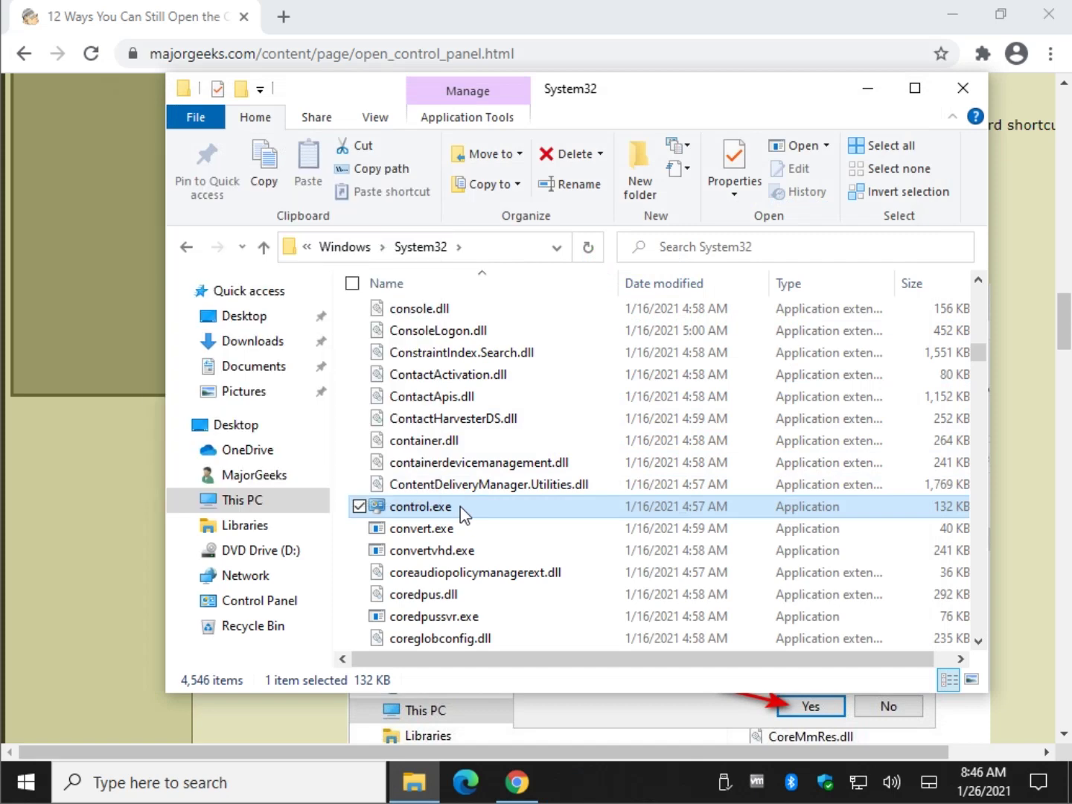
Step: Create a control.exe shortcut on the desktop and close the System32 window
right_click(460, 505)
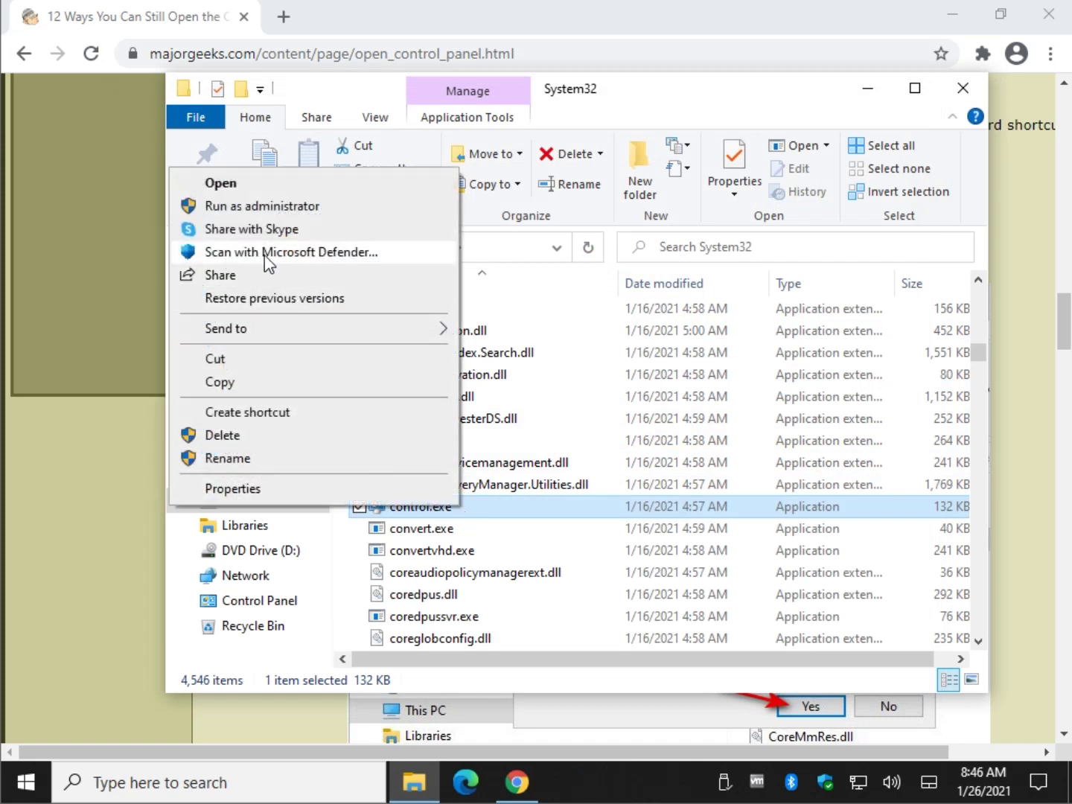
click(279, 411)
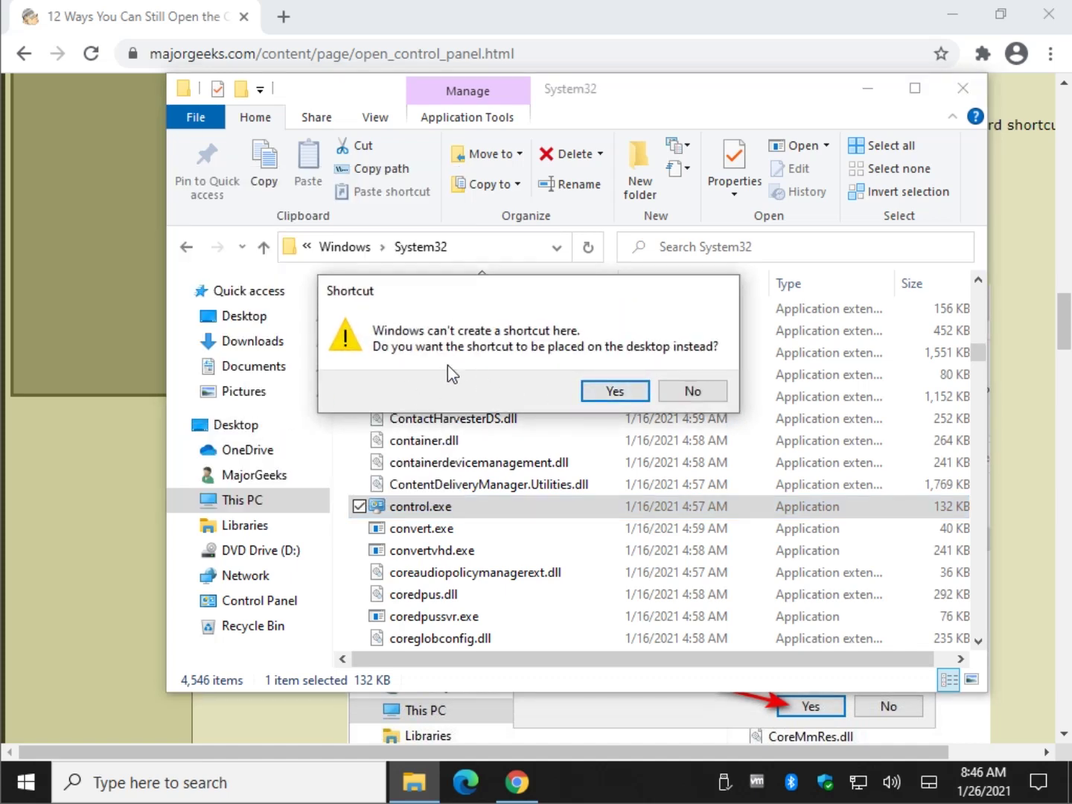
click(612, 392)
right_click(446, 507)
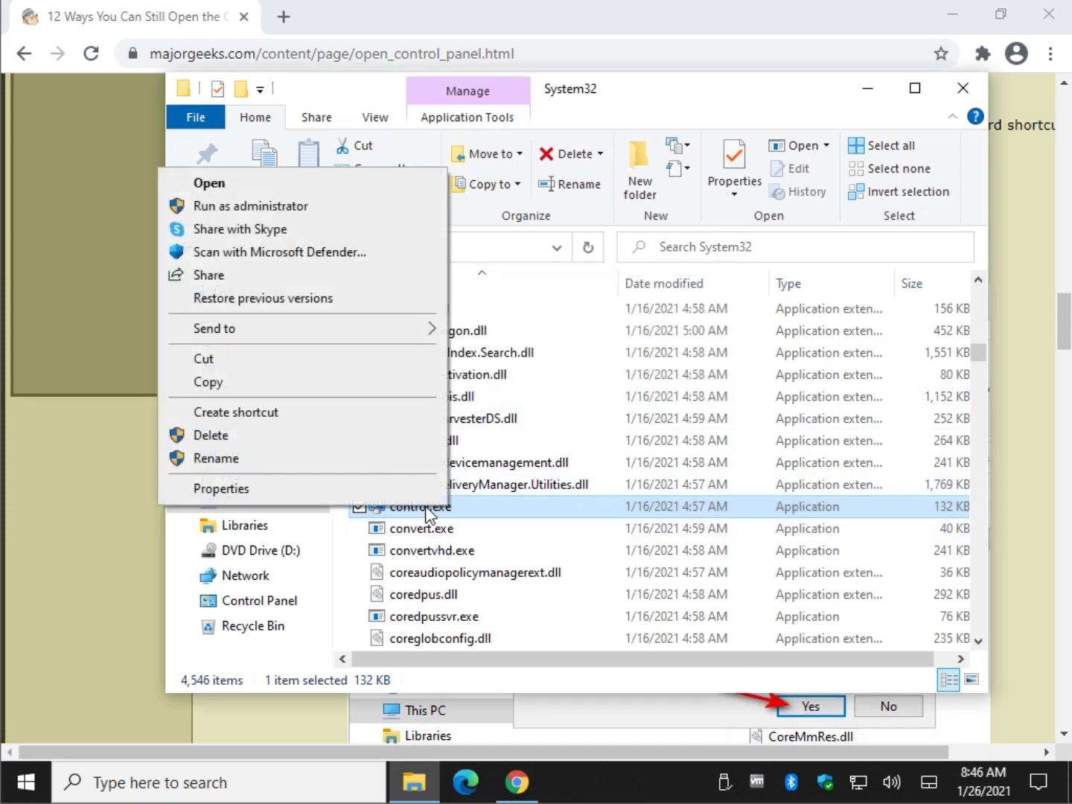
click(968, 88)
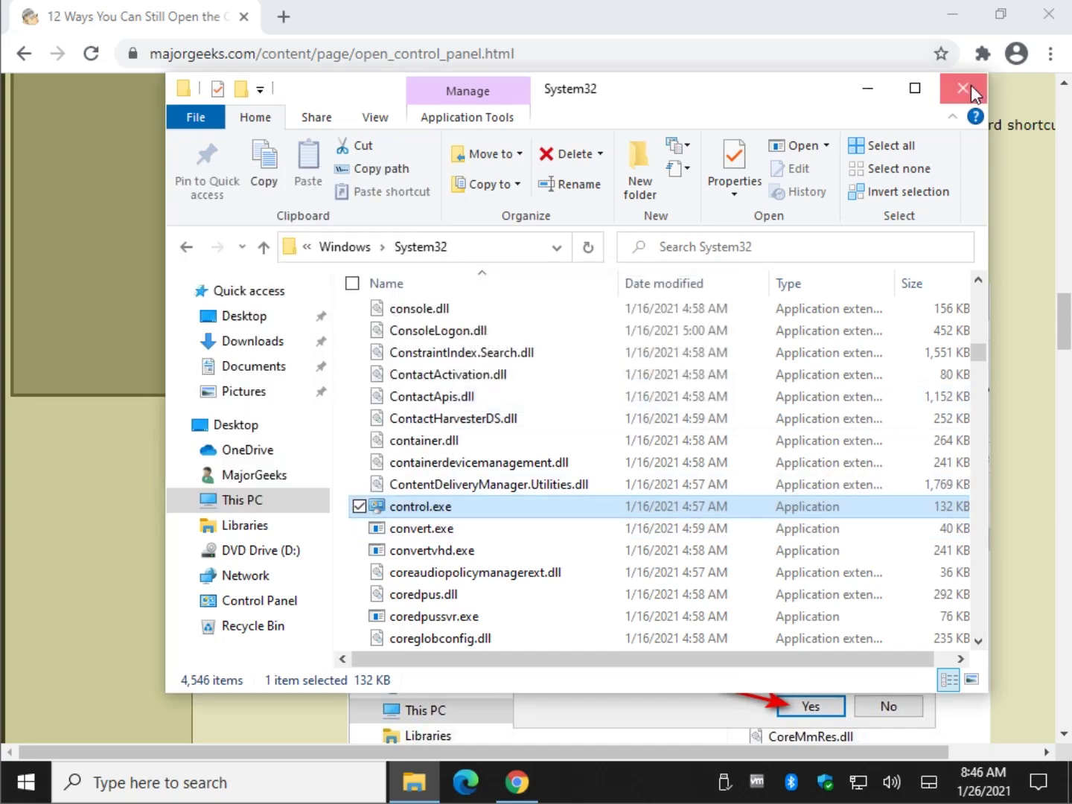
click(970, 86)
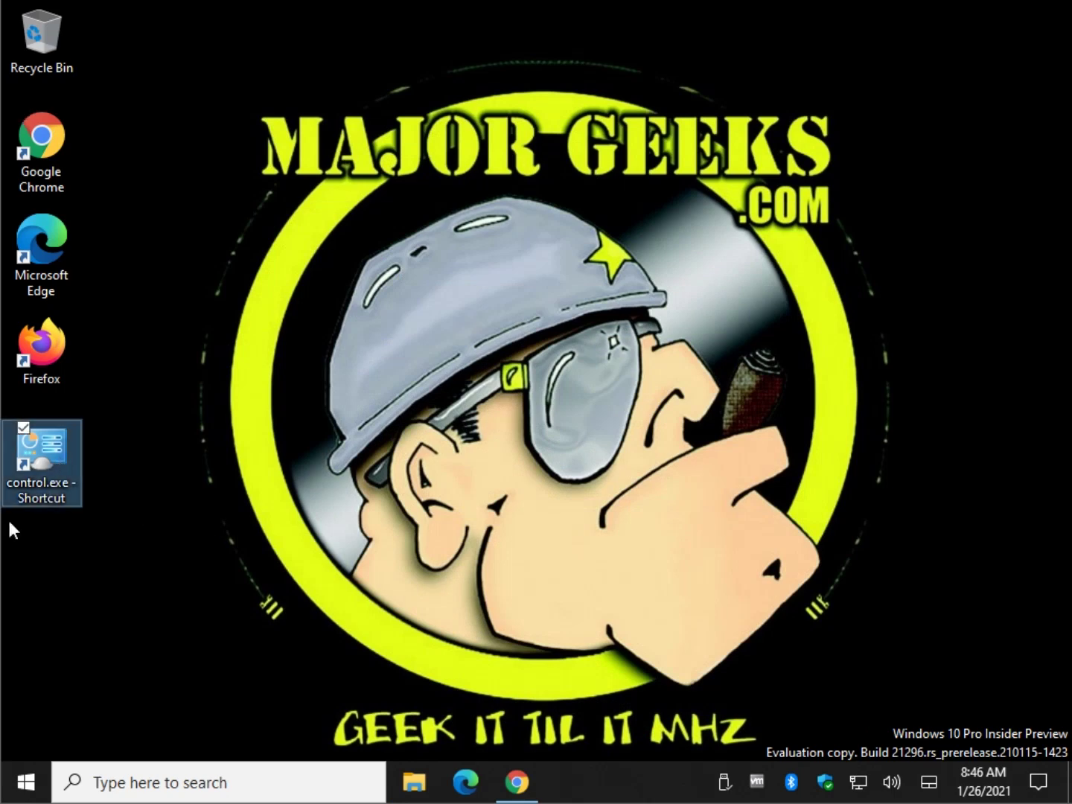
Step: Pin the control.exe shortcut to the taskbar, then unpin it again
right_click(54, 445)
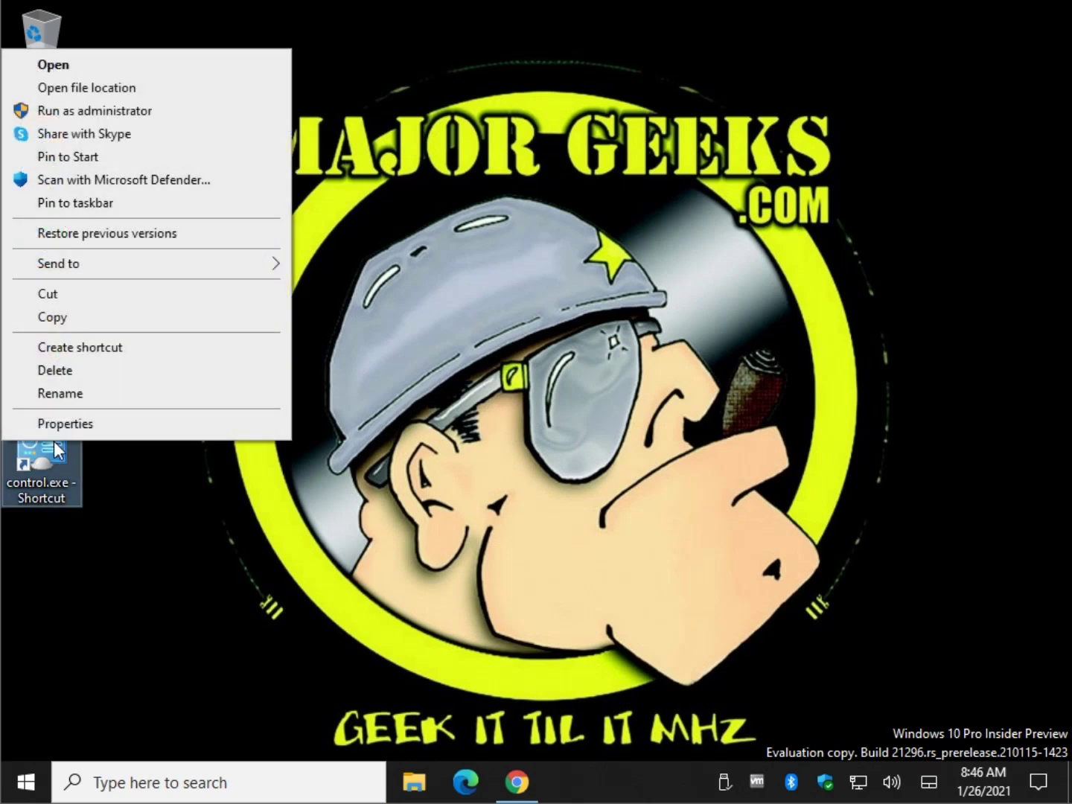
click(78, 203)
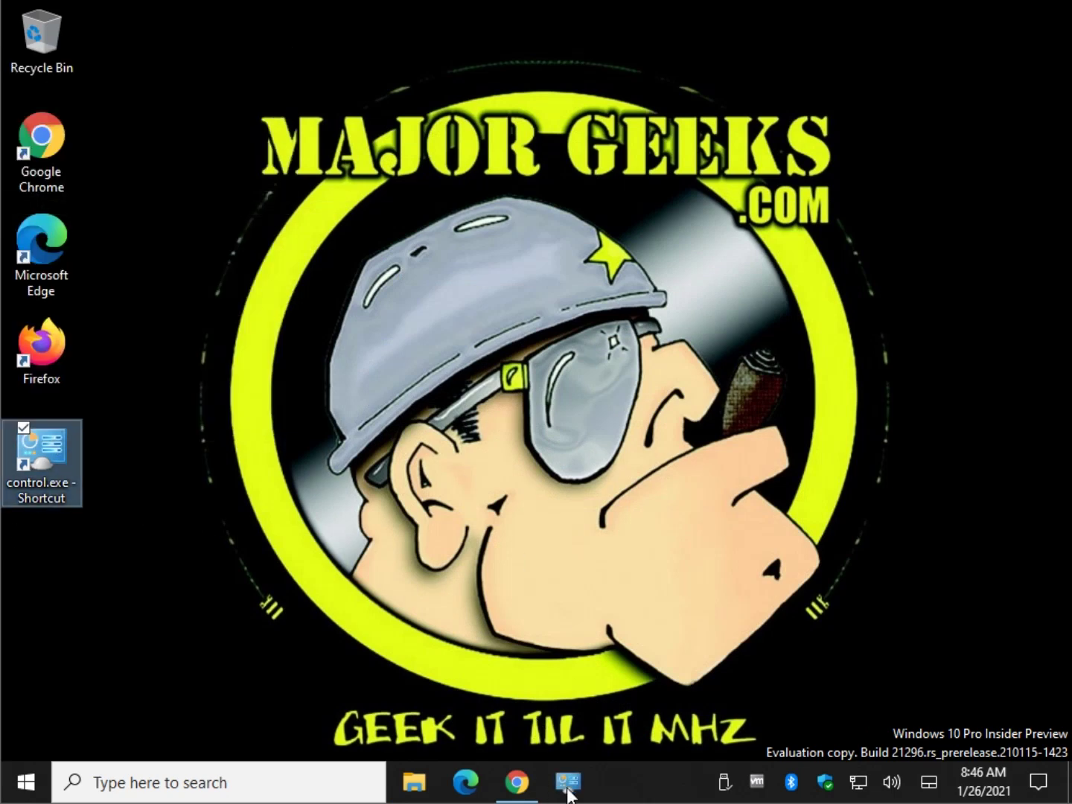
right_click(568, 790)
click(419, 722)
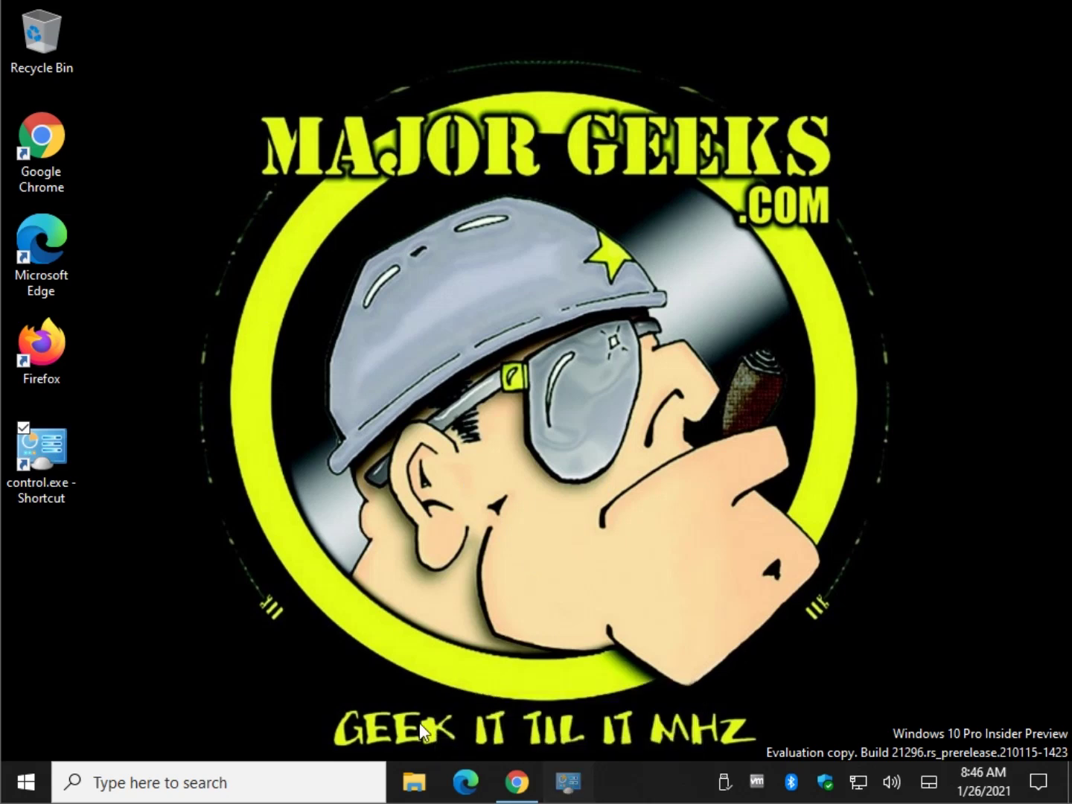
Step: Pin the control.exe shortcut to Start, launch Control Panel from the tile, and close it
right_click(74, 447)
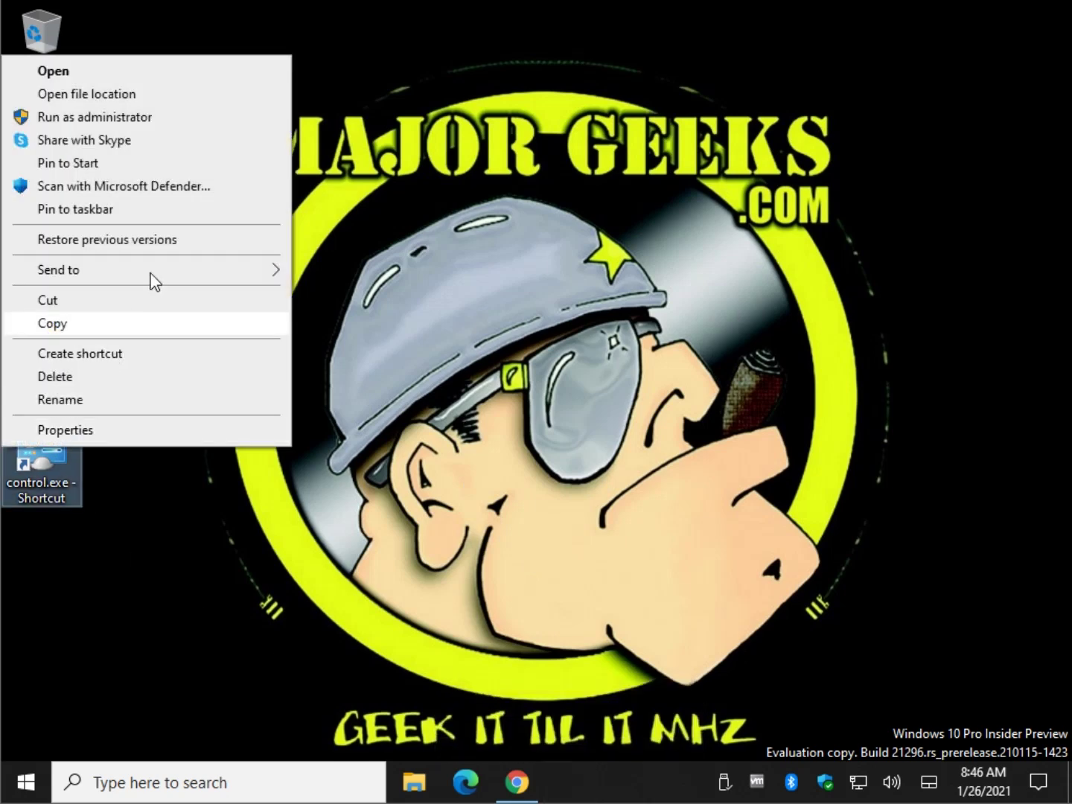
click(131, 162)
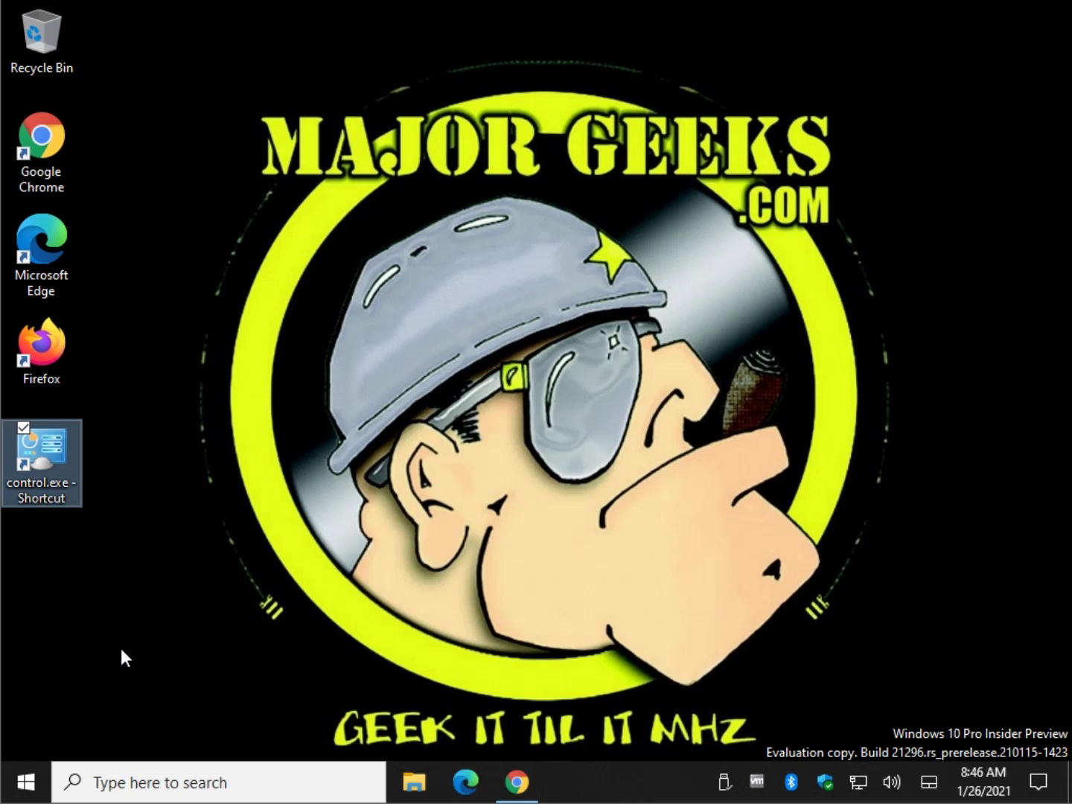
click(25, 781)
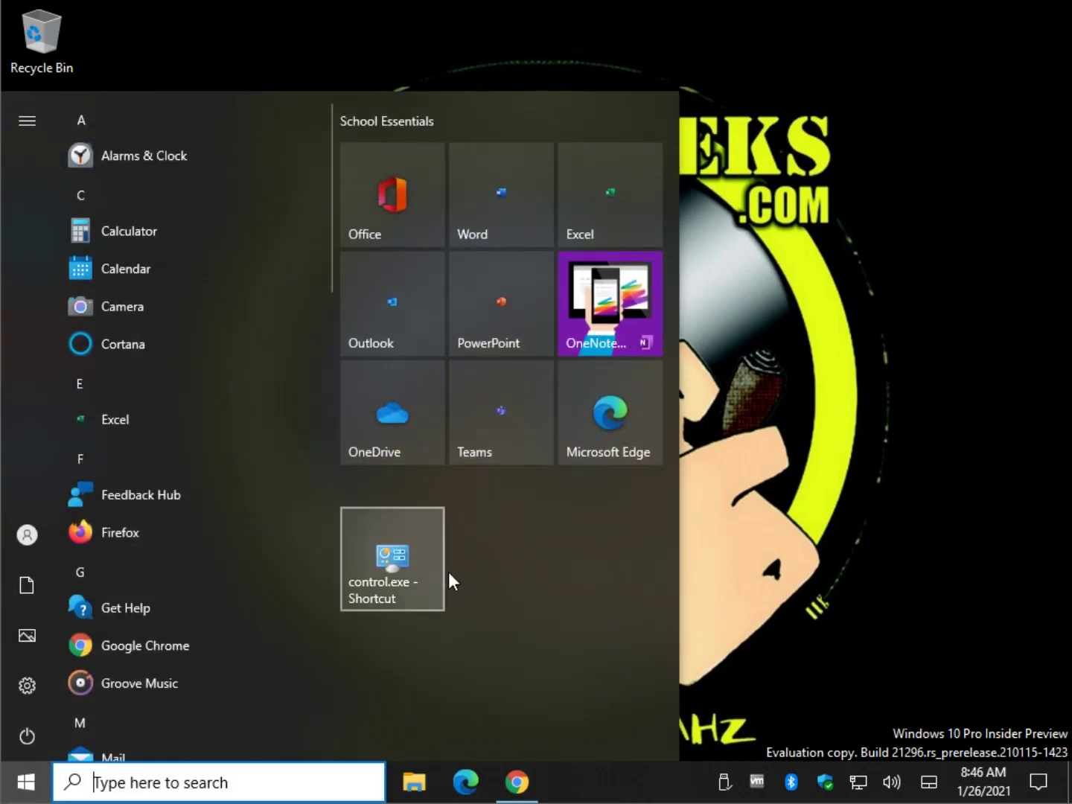
click(401, 565)
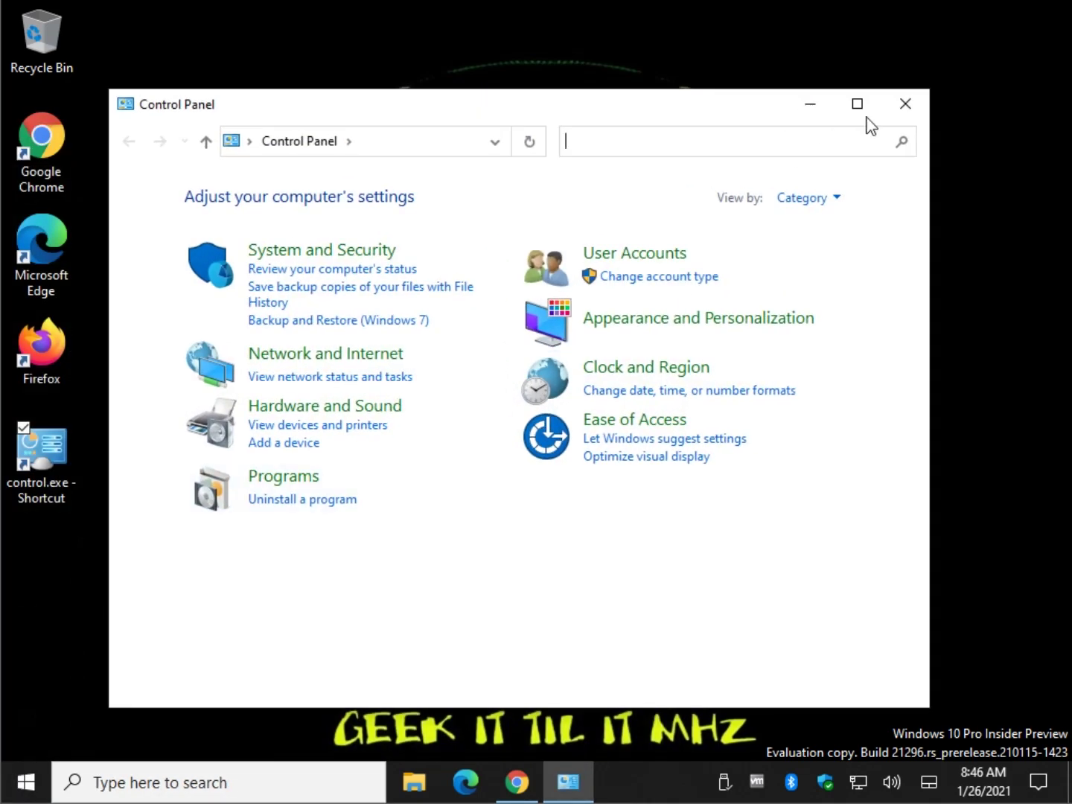
click(905, 104)
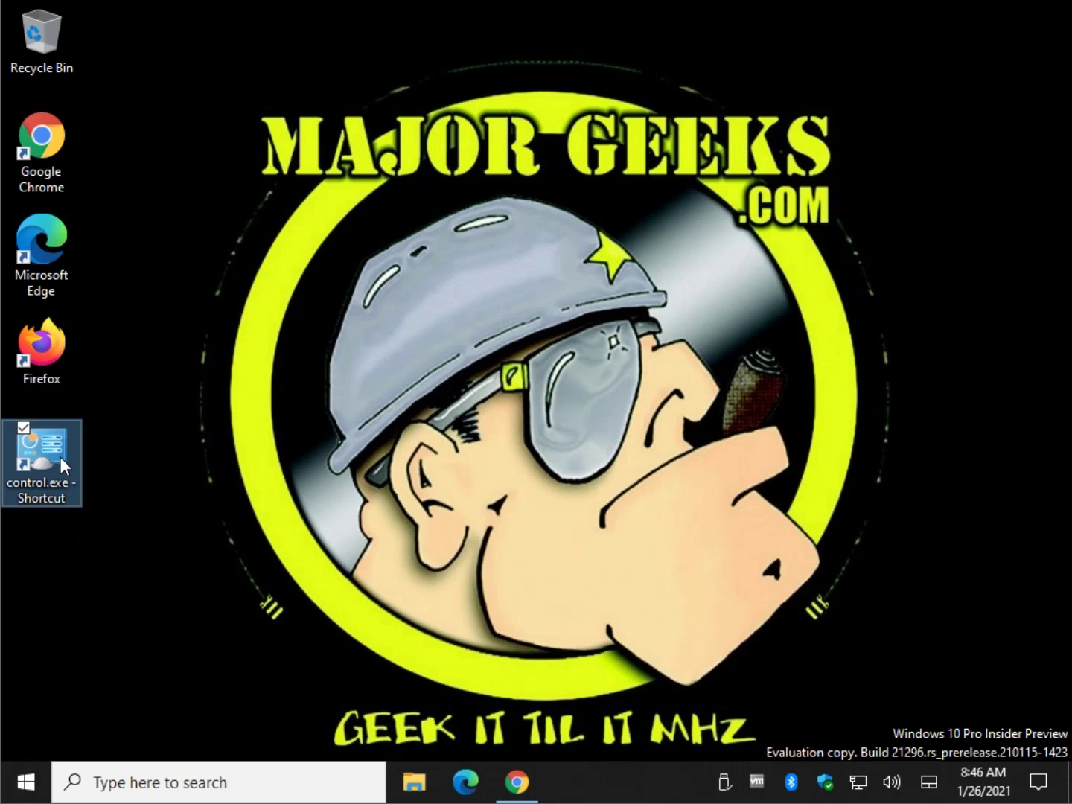
Step: Check the article in Chrome, then minimize it to reach the desktop
click(517, 782)
scroll(343, 500, down, 7)
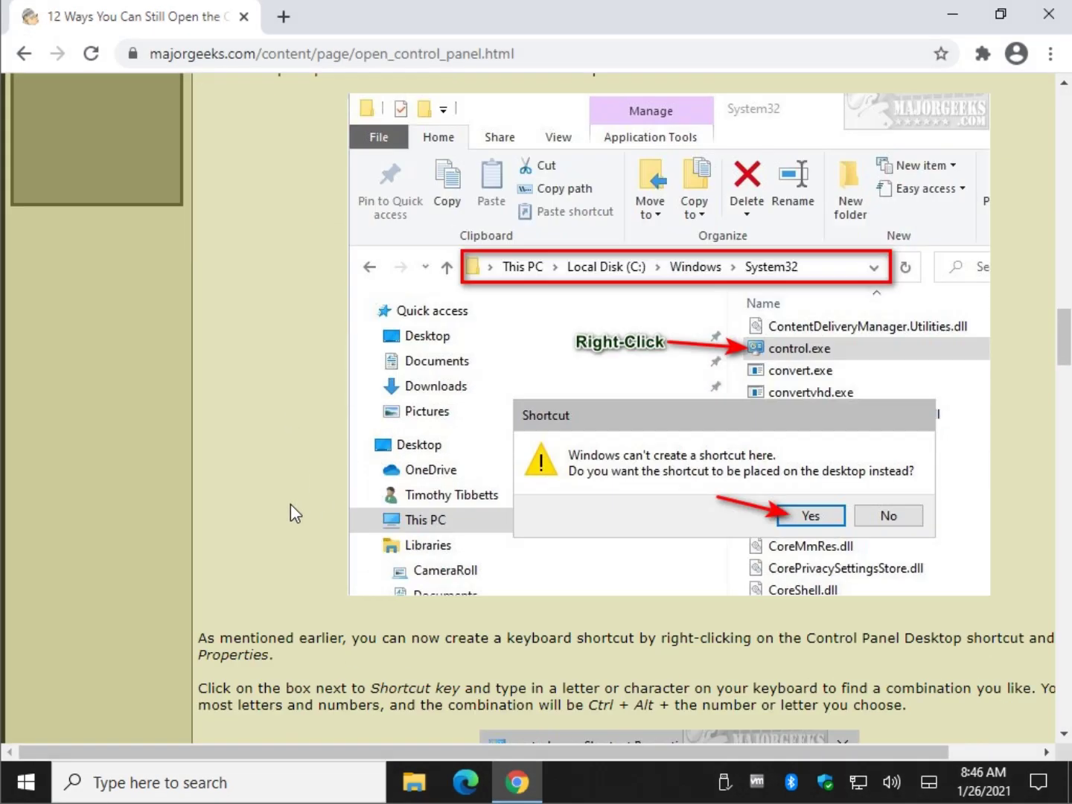
scroll(314, 482, down, 3)
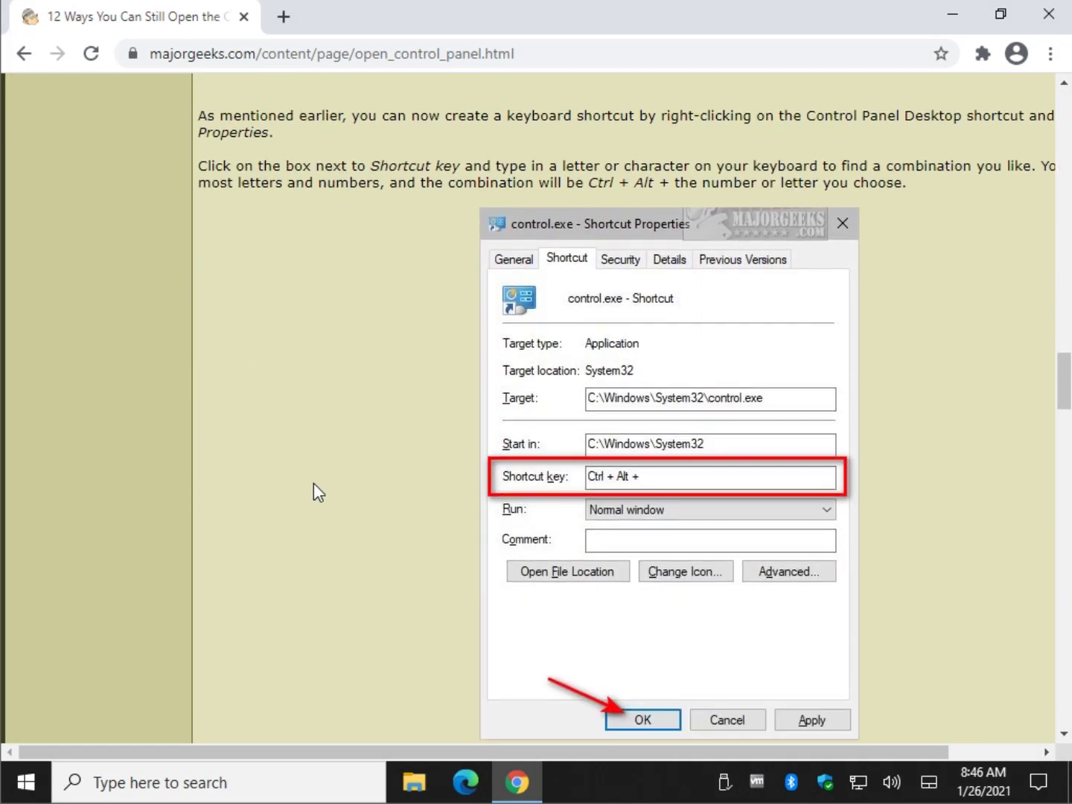
scroll(305, 458, up, 1)
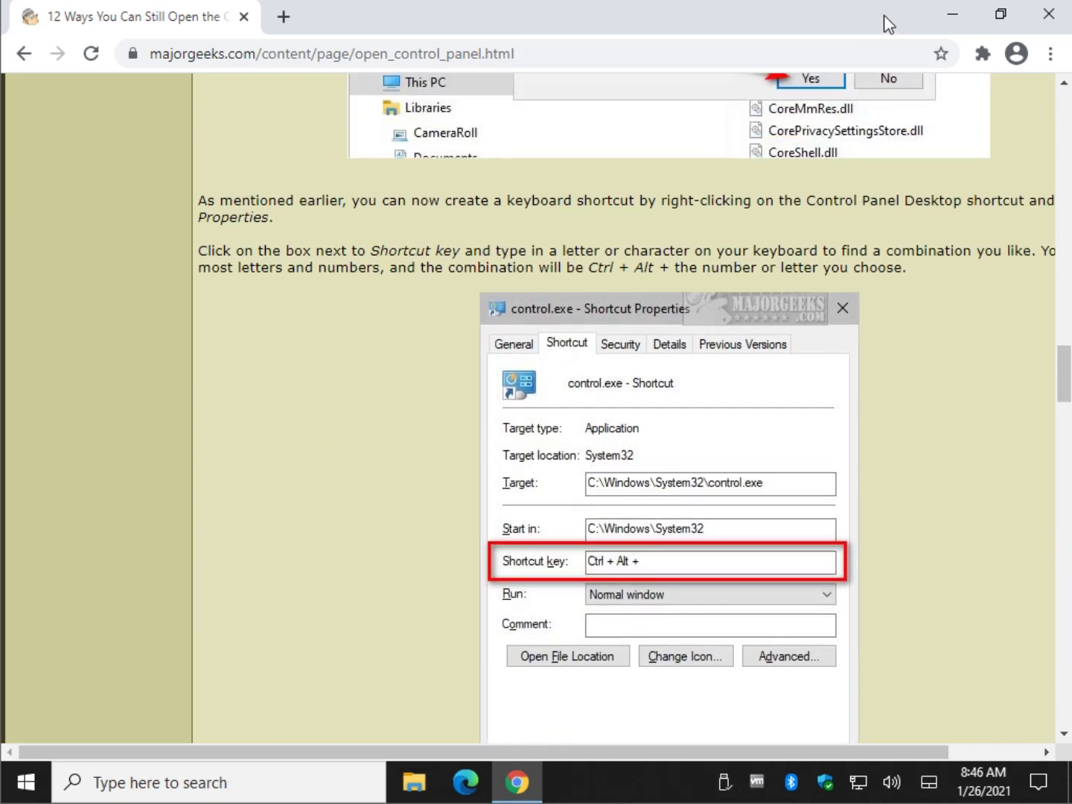
click(953, 15)
Step: Restore the deleted control.exe shortcut from the Recycle Bin and close it
right_click(77, 47)
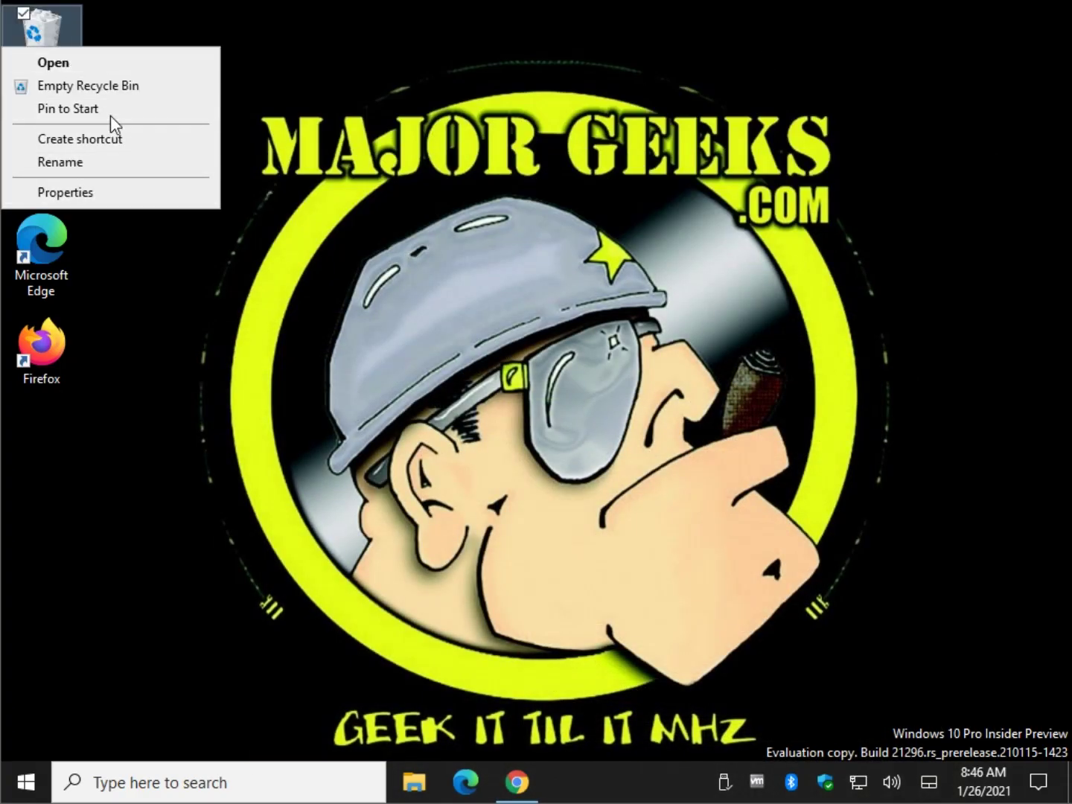
click(53, 63)
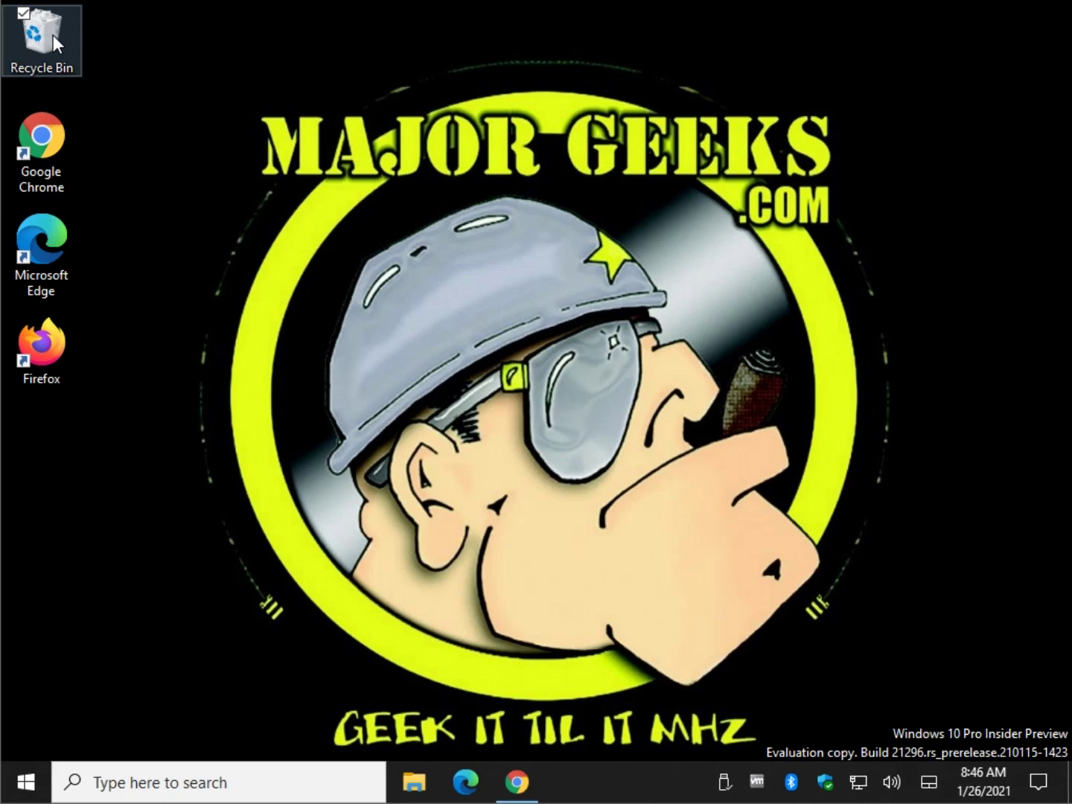
click(456, 312)
right_click(455, 311)
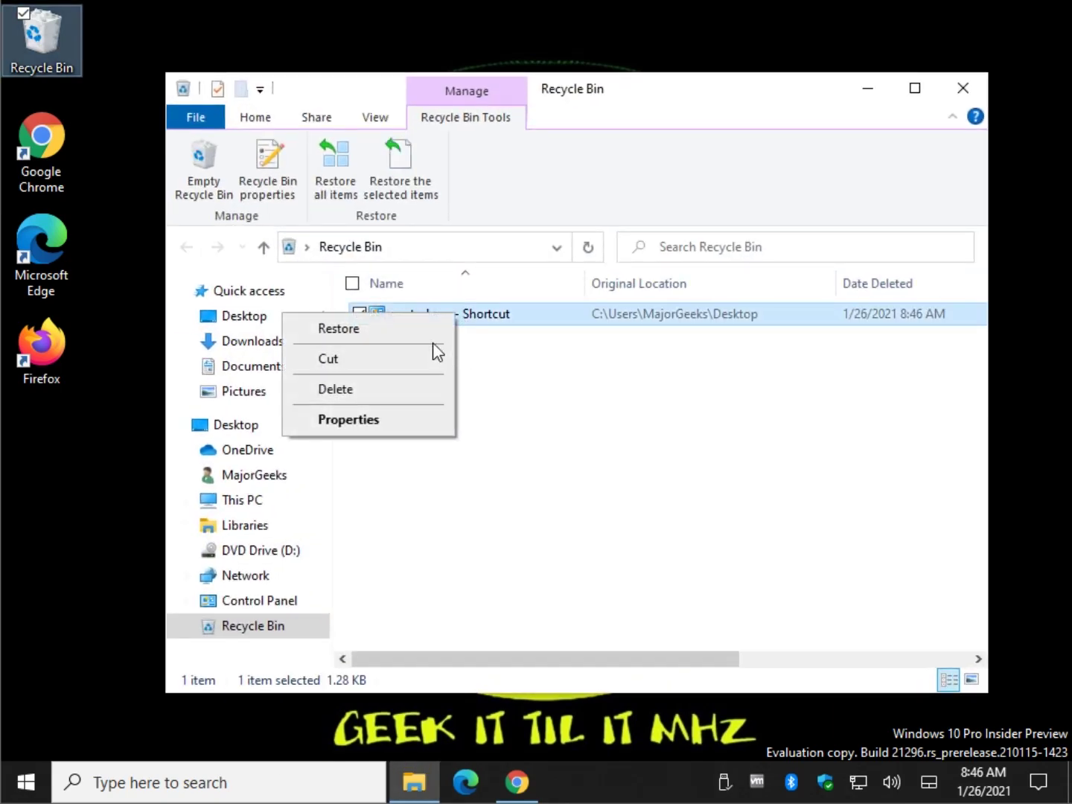
click(428, 329)
click(962, 88)
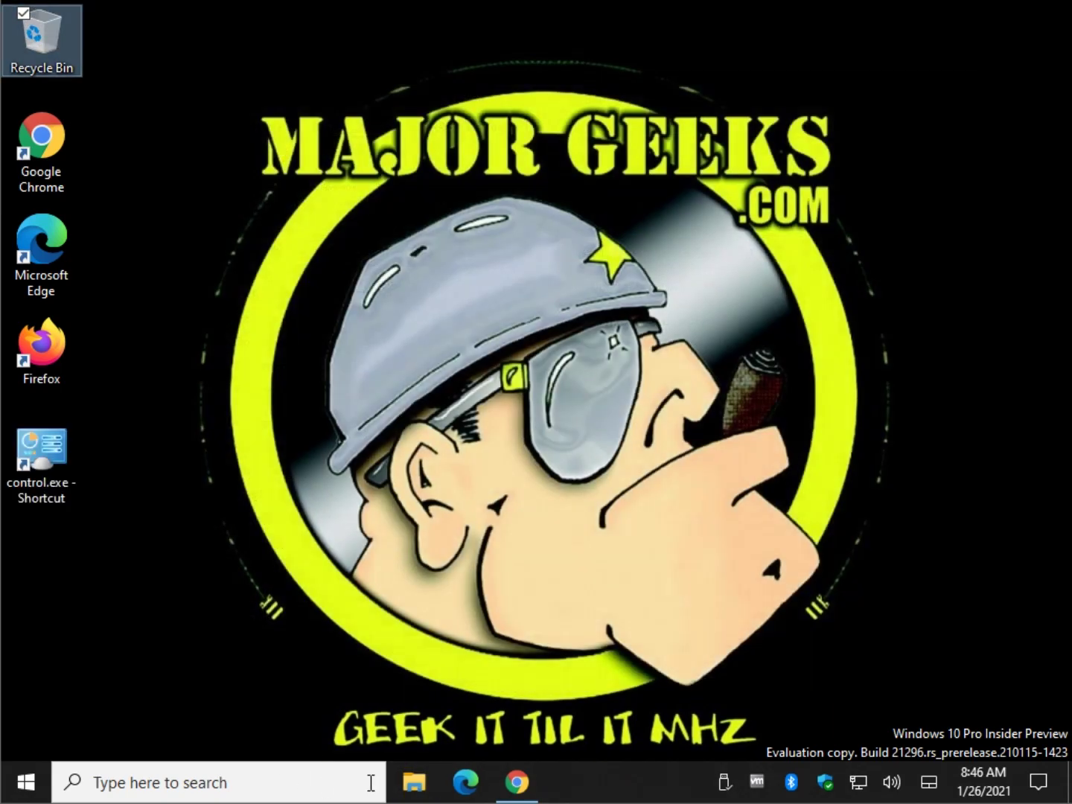
Step: Check the article again, then select the restored control.exe shortcut on the desktop
click(516, 781)
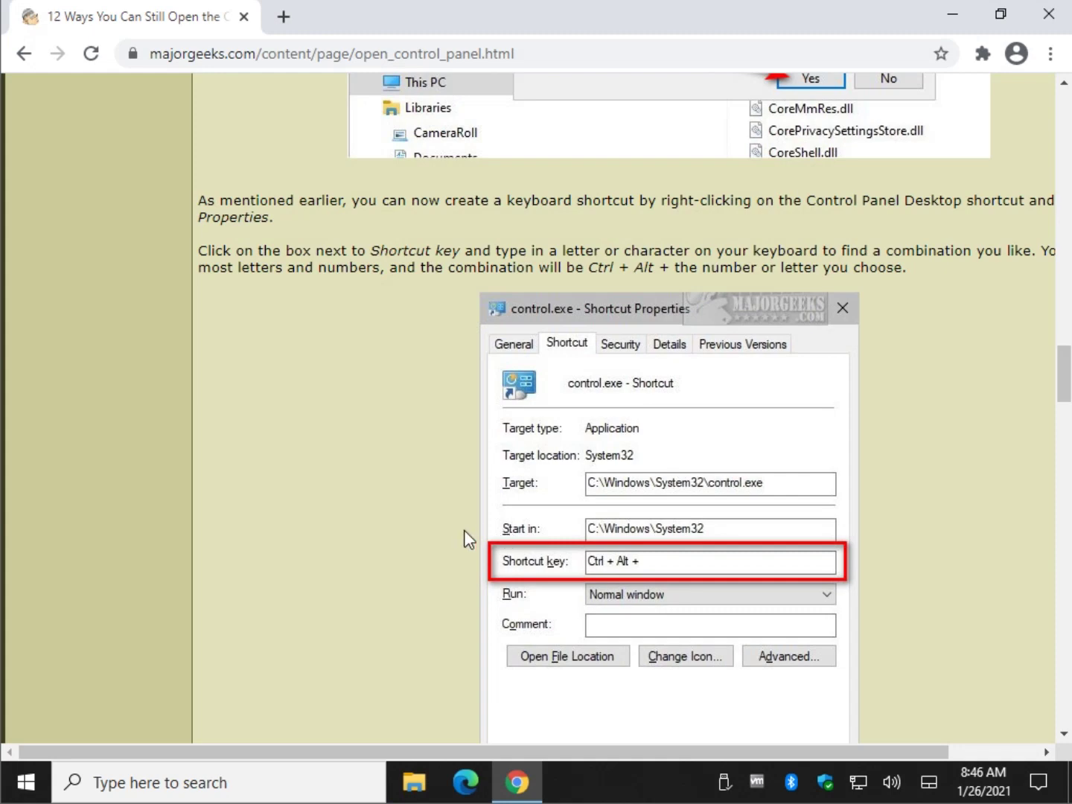
scroll(463, 523, down, 3)
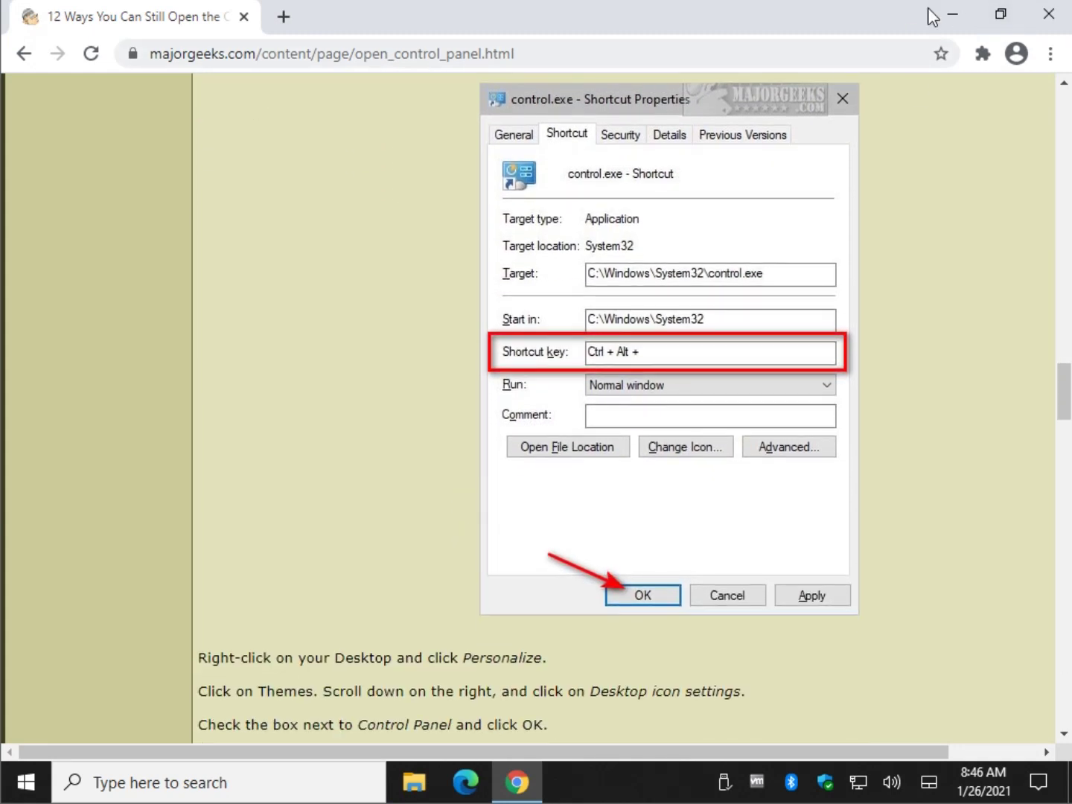
click(953, 16)
click(39, 460)
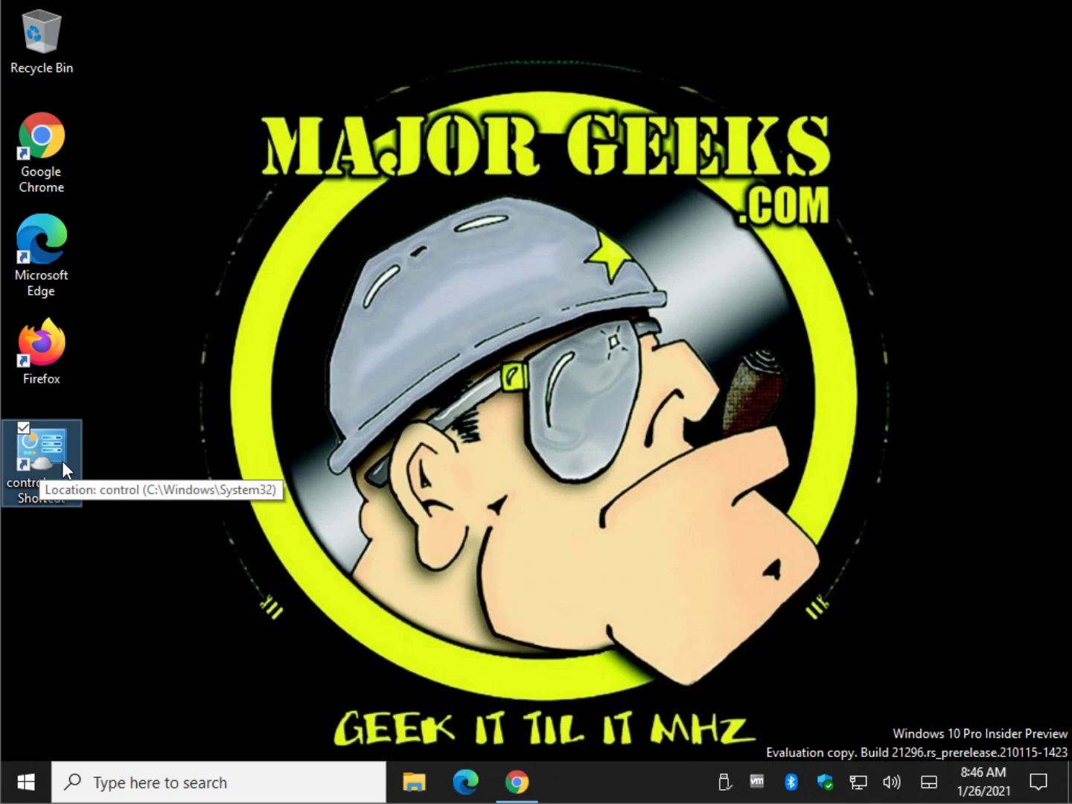
Step: Assign a Ctrl + Alt shortcut key to the control.exe shortcut in its Properties
right_click(63, 460)
click(57, 450)
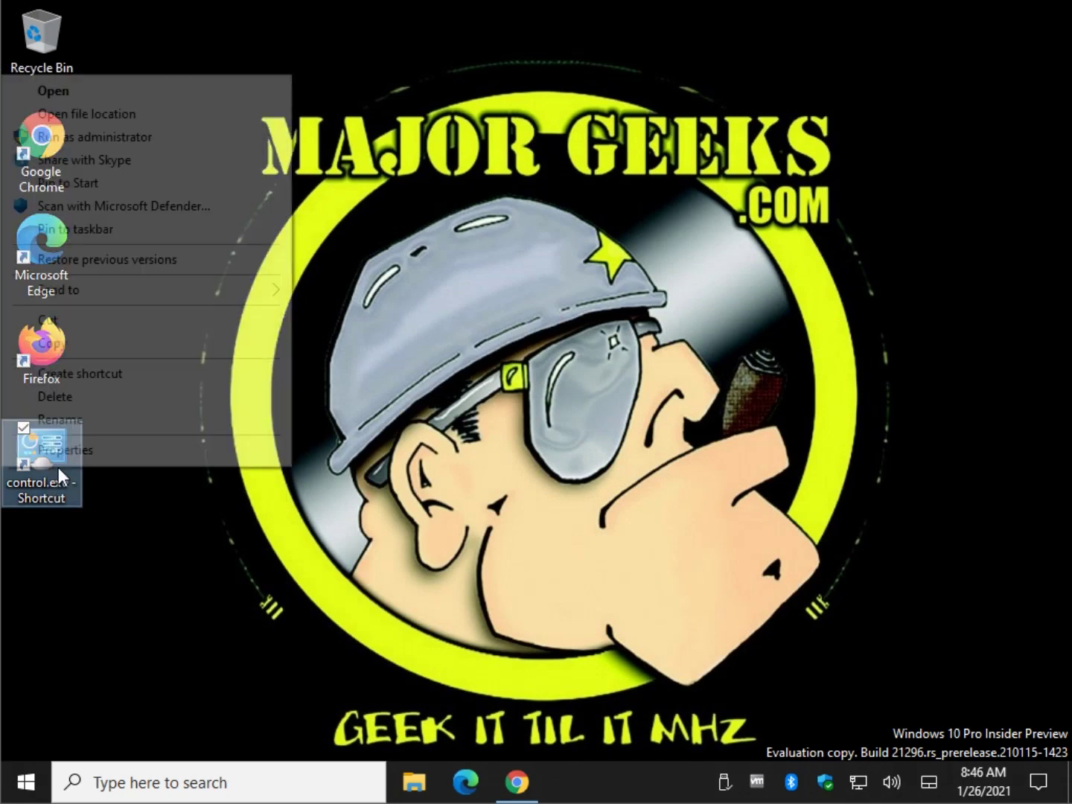
click(82, 451)
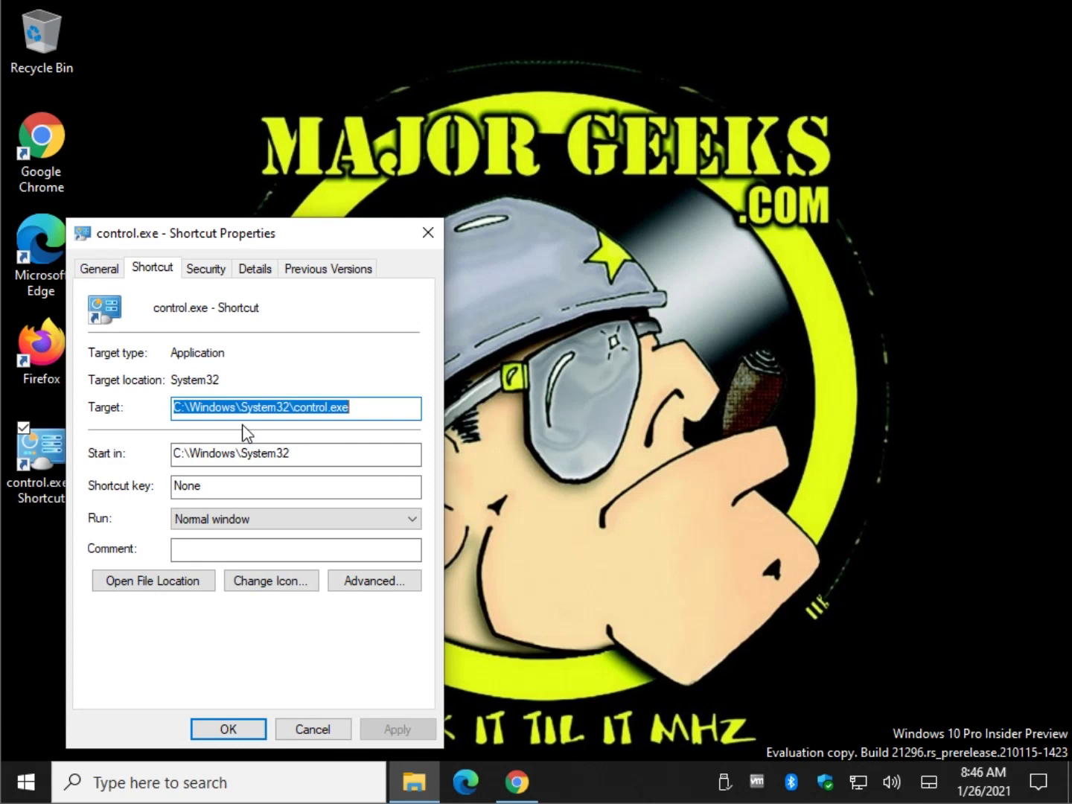
click(223, 495)
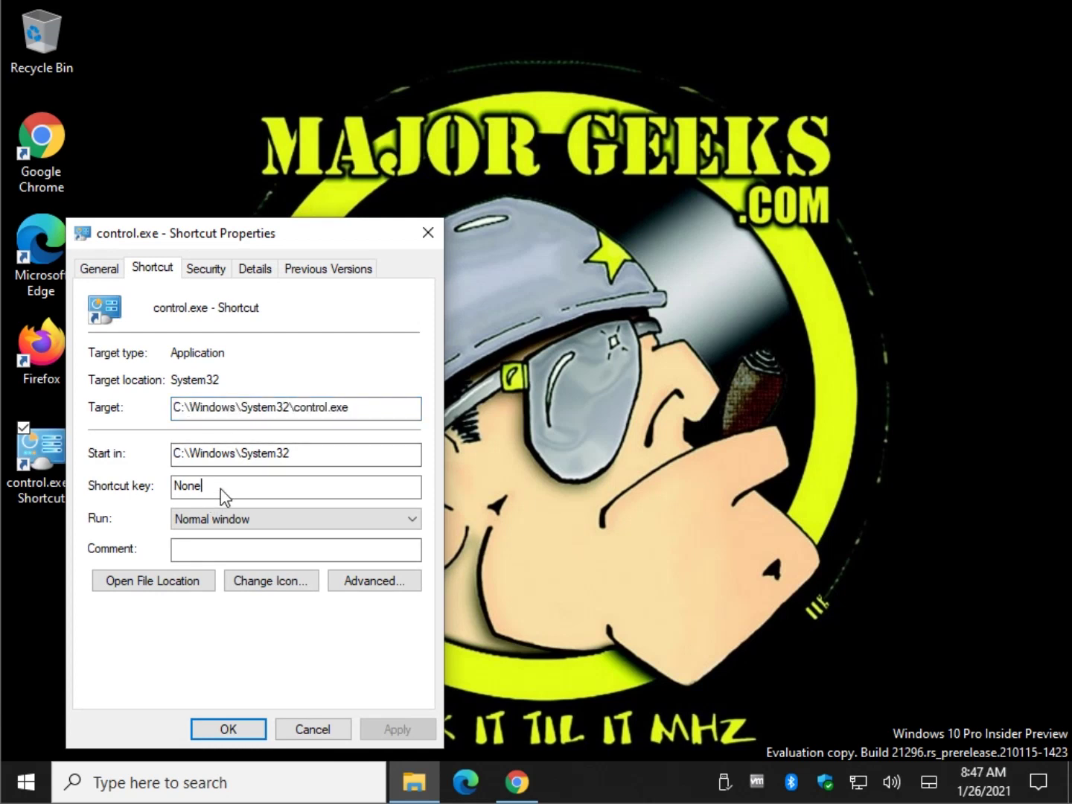
key(y)
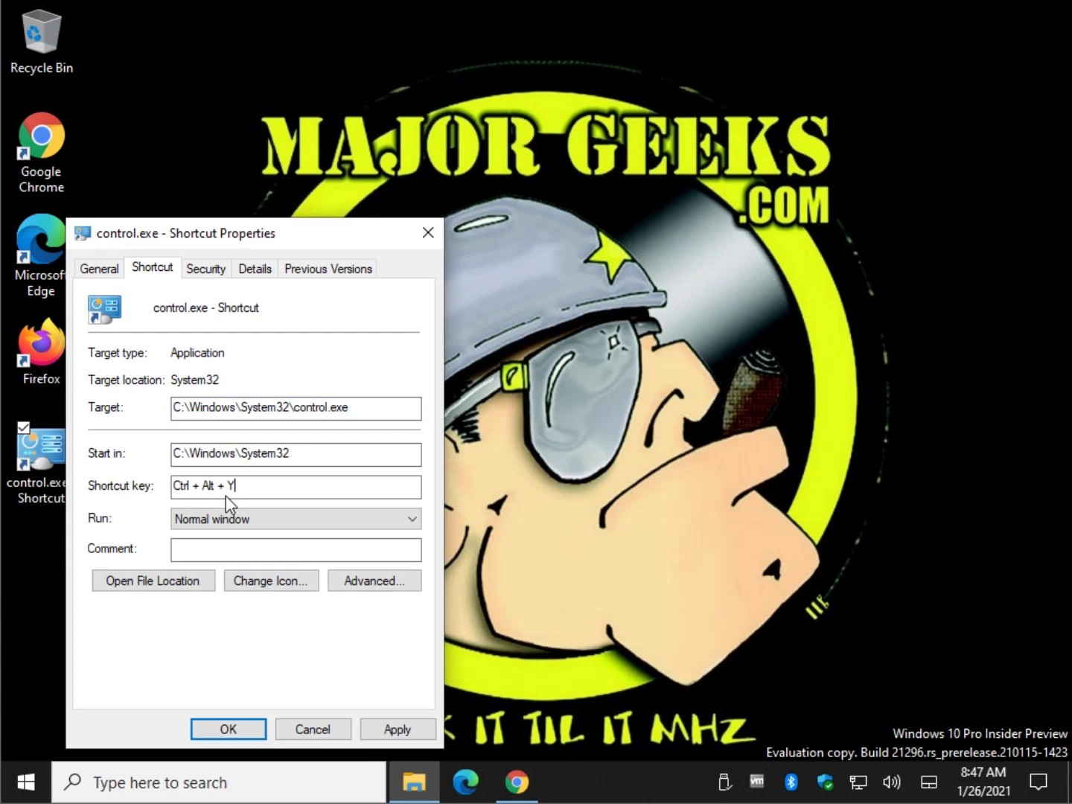
key(i)
click(229, 731)
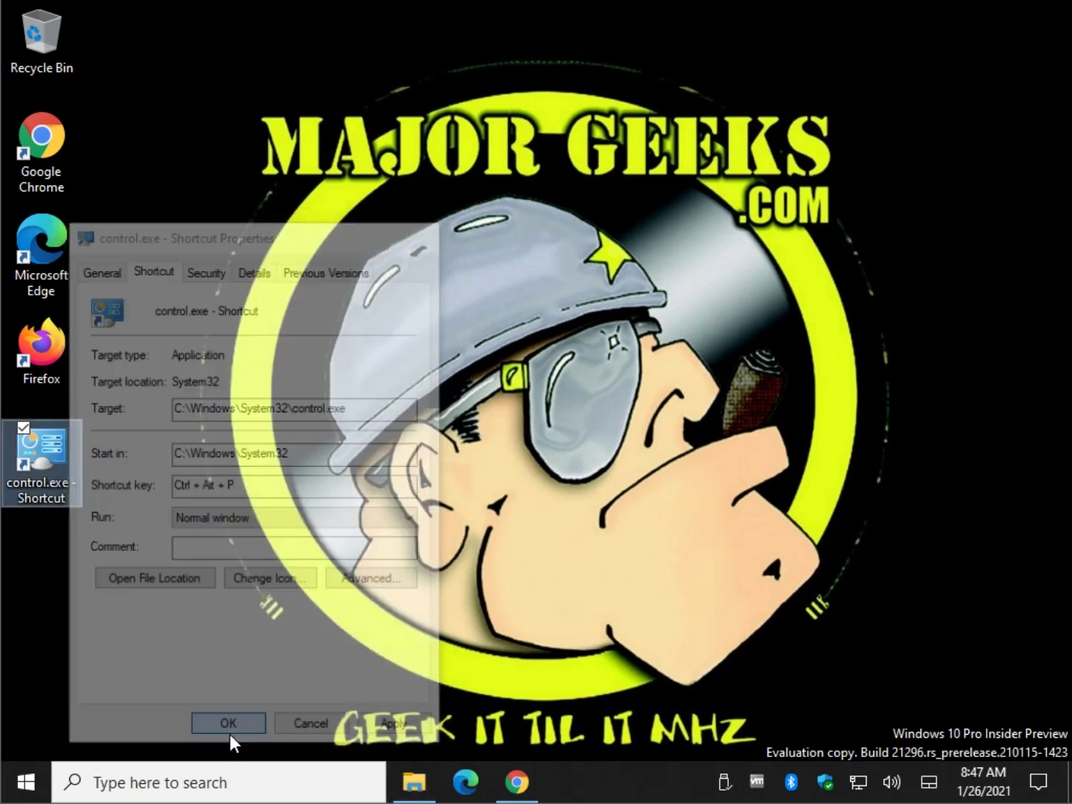
Step: Test the hotkey to open Control Panel, close it, and return to the article
key(ctrl+alt+c)
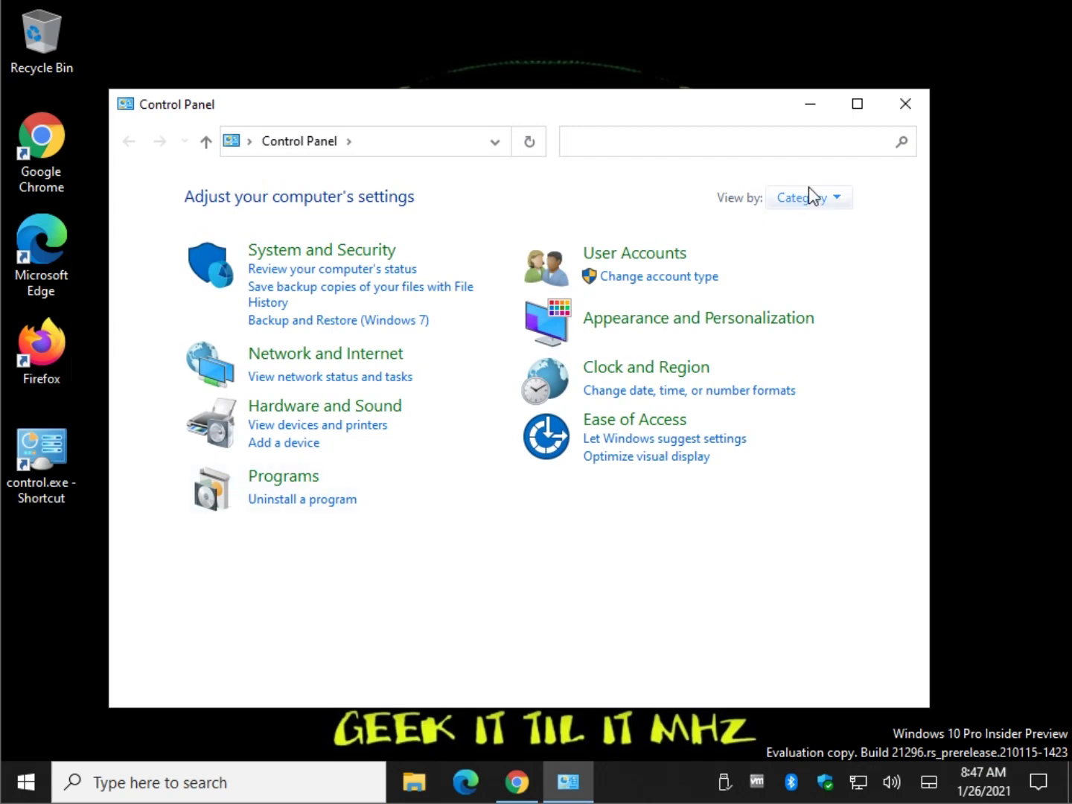
click(904, 103)
click(517, 781)
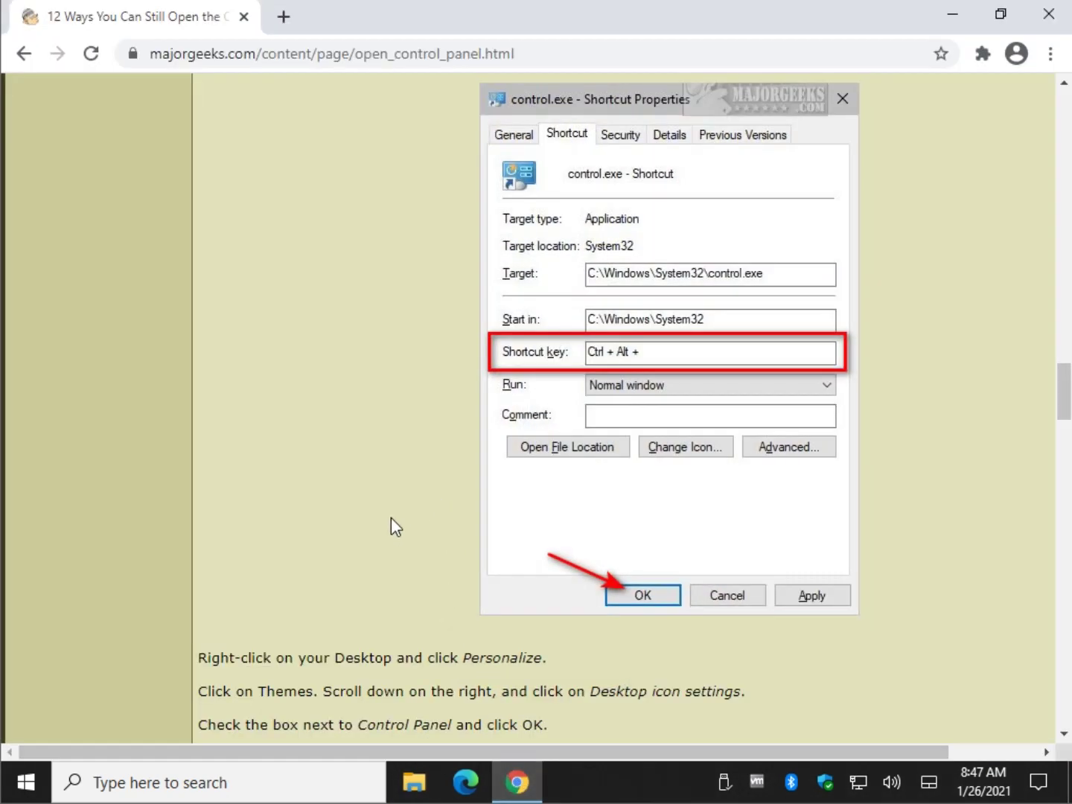
Step: Open Personalization from the desktop and go to the Themes page
scroll(314, 485, down, 5)
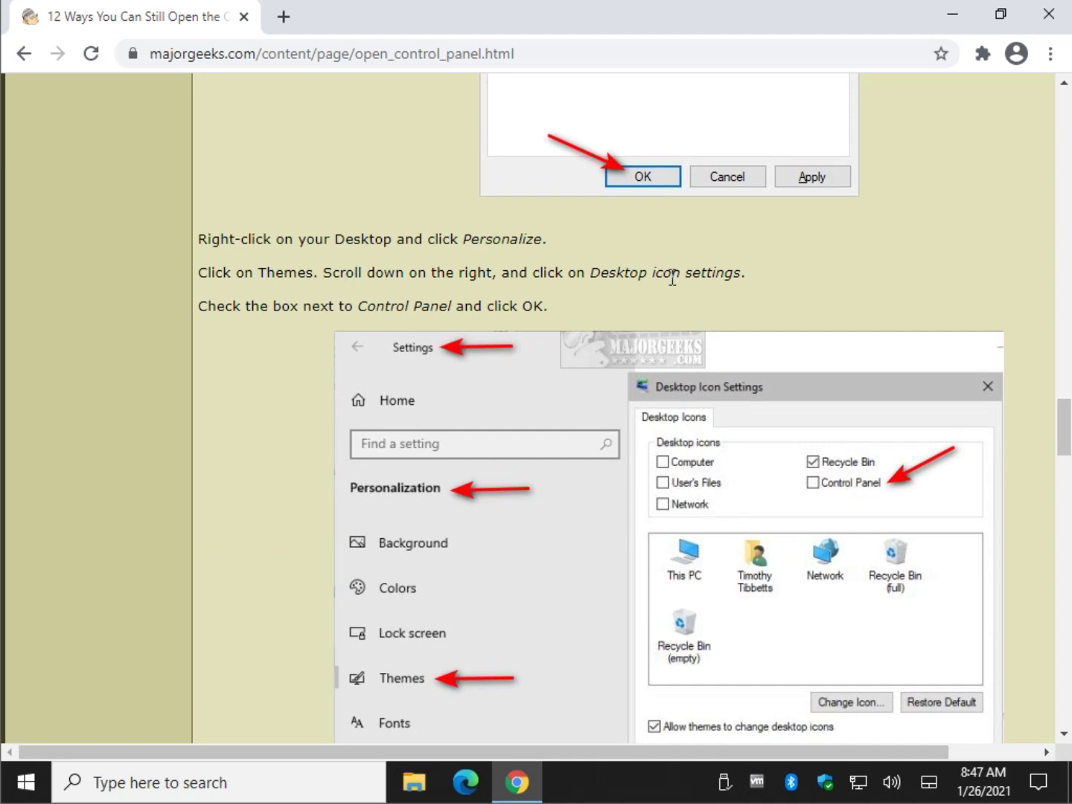
click(957, 15)
right_click(484, 222)
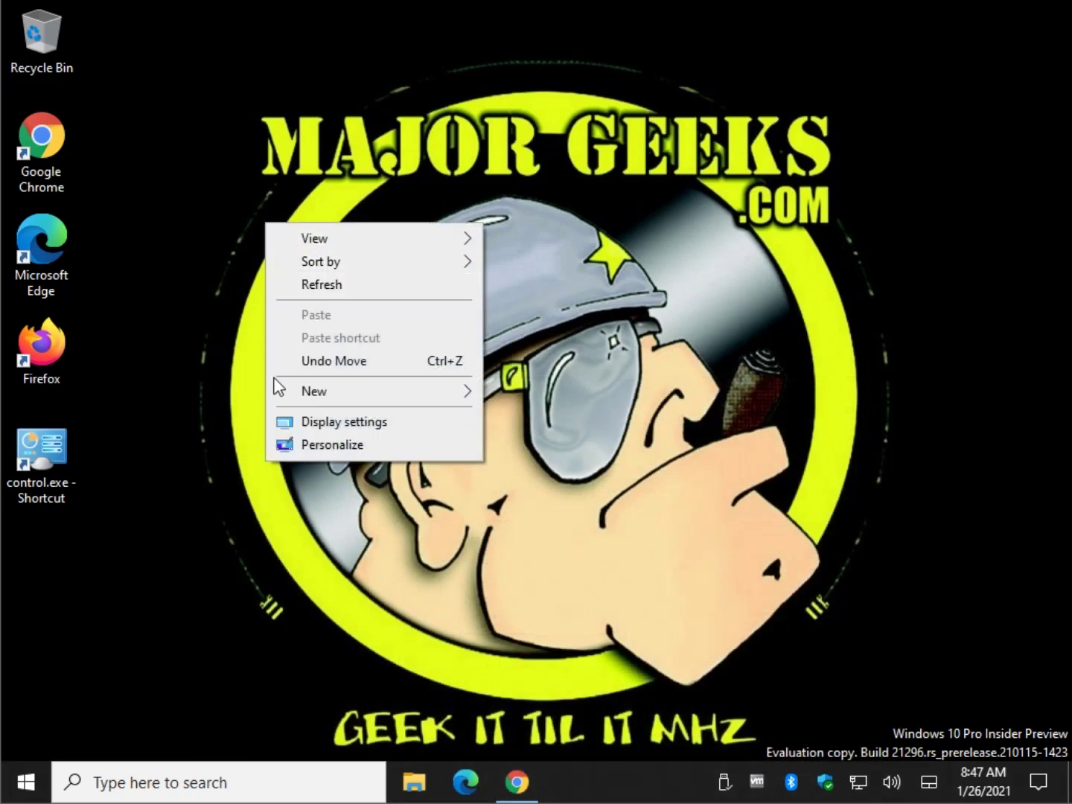
click(380, 446)
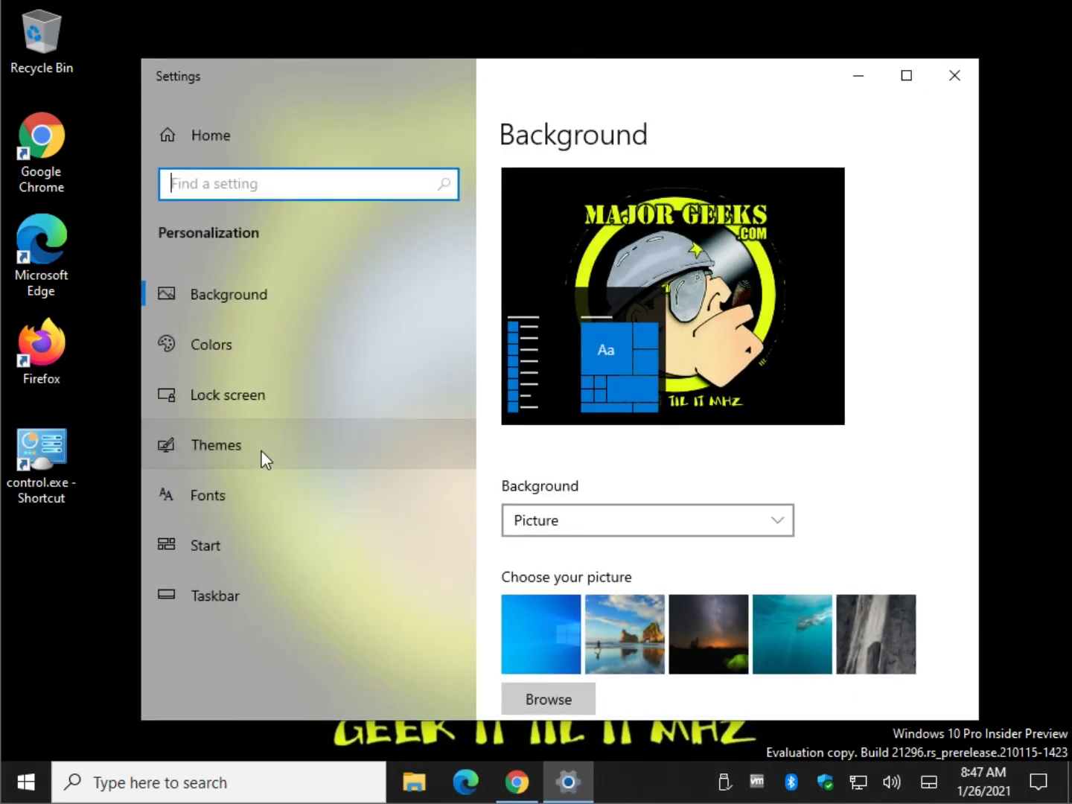
click(262, 451)
scroll(561, 439, down, 1)
scroll(561, 439, down, 5)
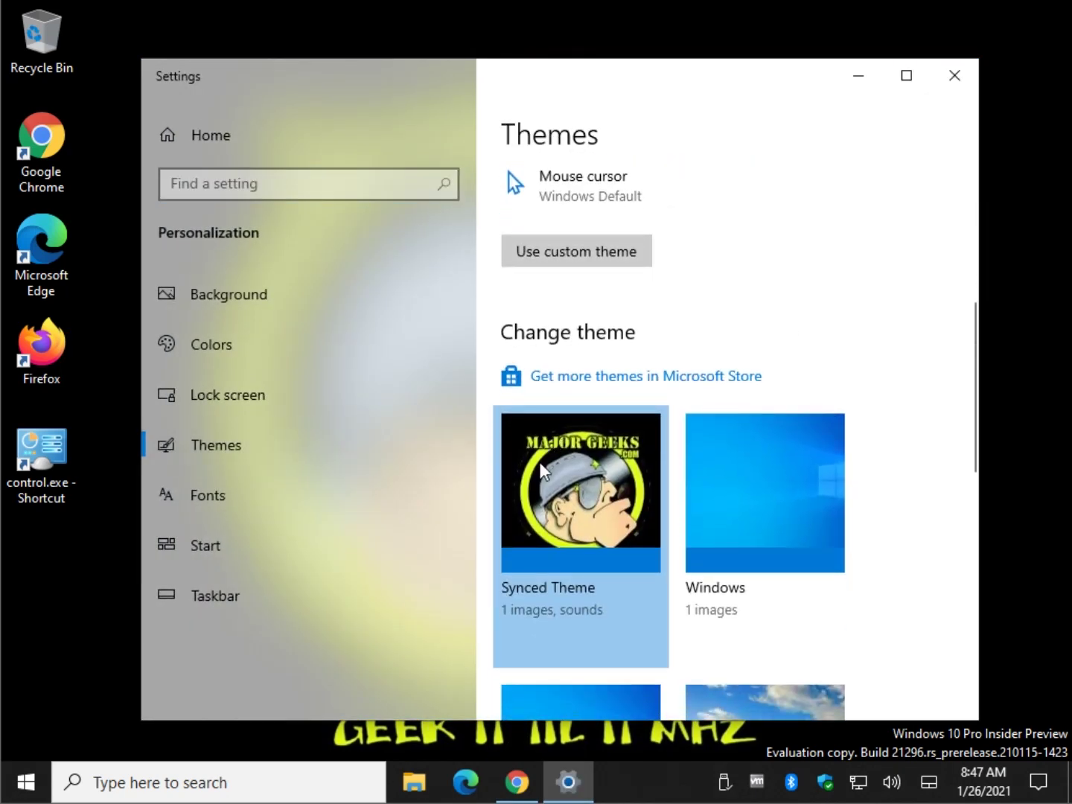
Step: Check the article's steps, then scroll Themes down to Related Settings
click(517, 781)
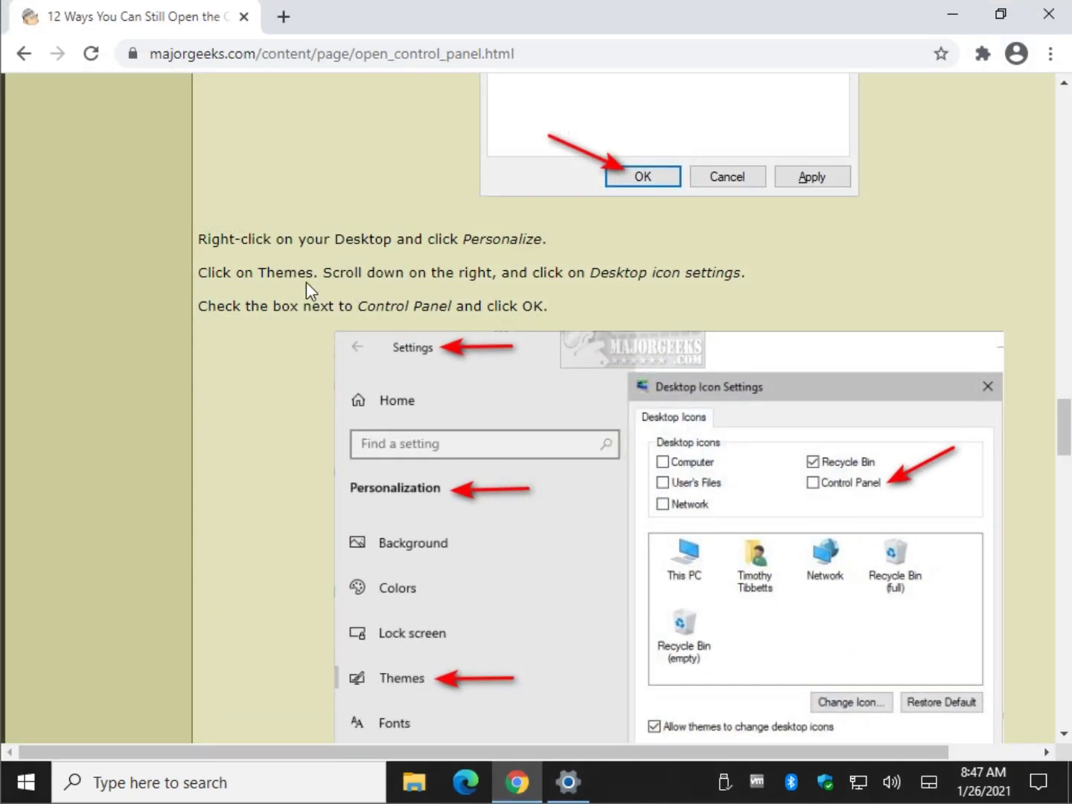
scroll(788, 570, down, 3)
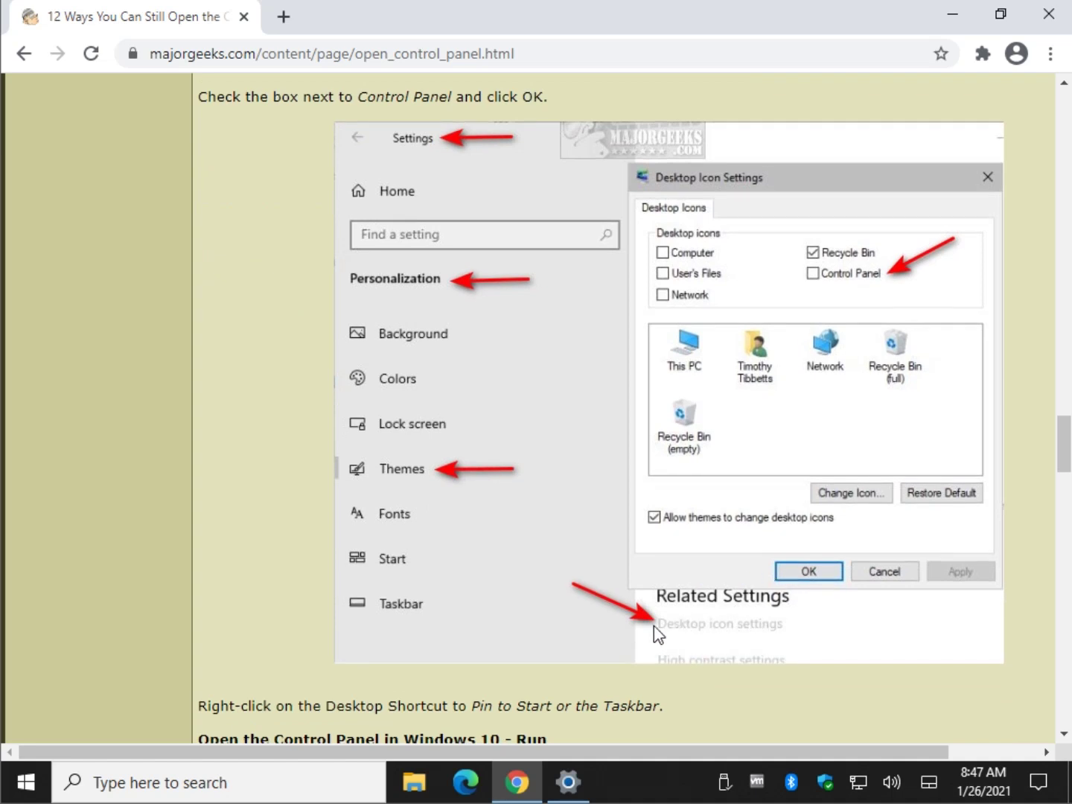
click(566, 781)
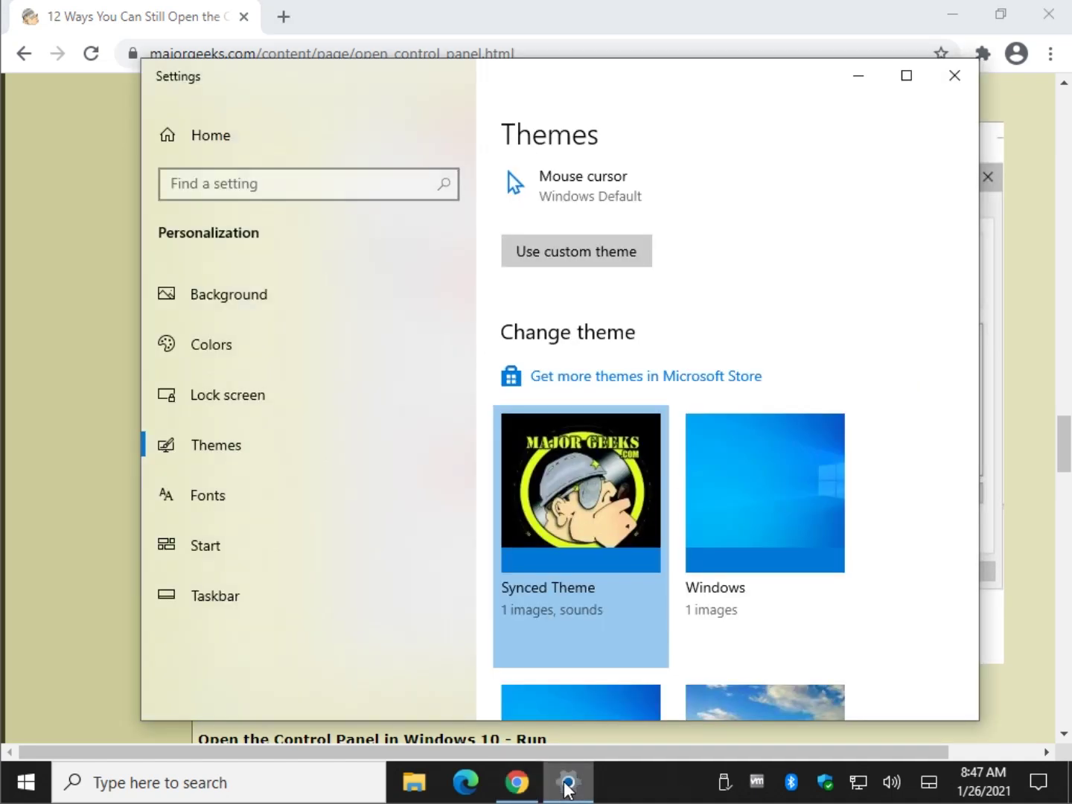
scroll(596, 510, down, 8)
scroll(595, 510, down, 2)
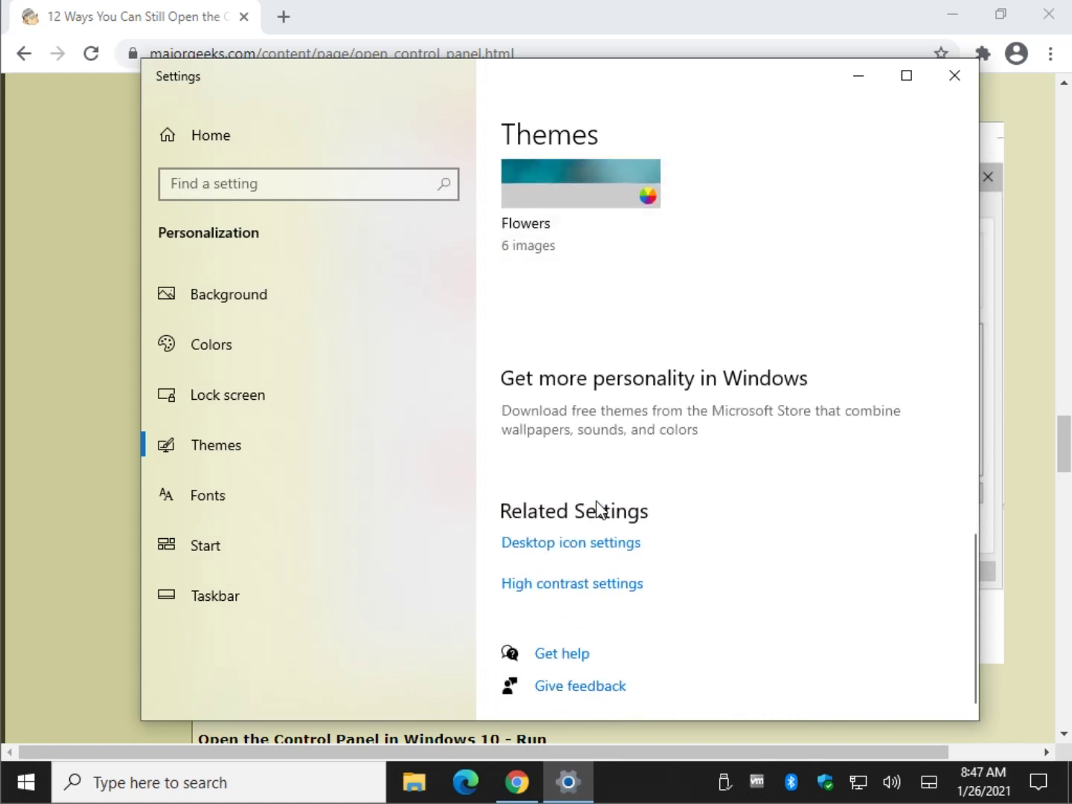
Step: Enable the Control Panel desktop icon in Desktop Icon Settings and close Settings
click(566, 546)
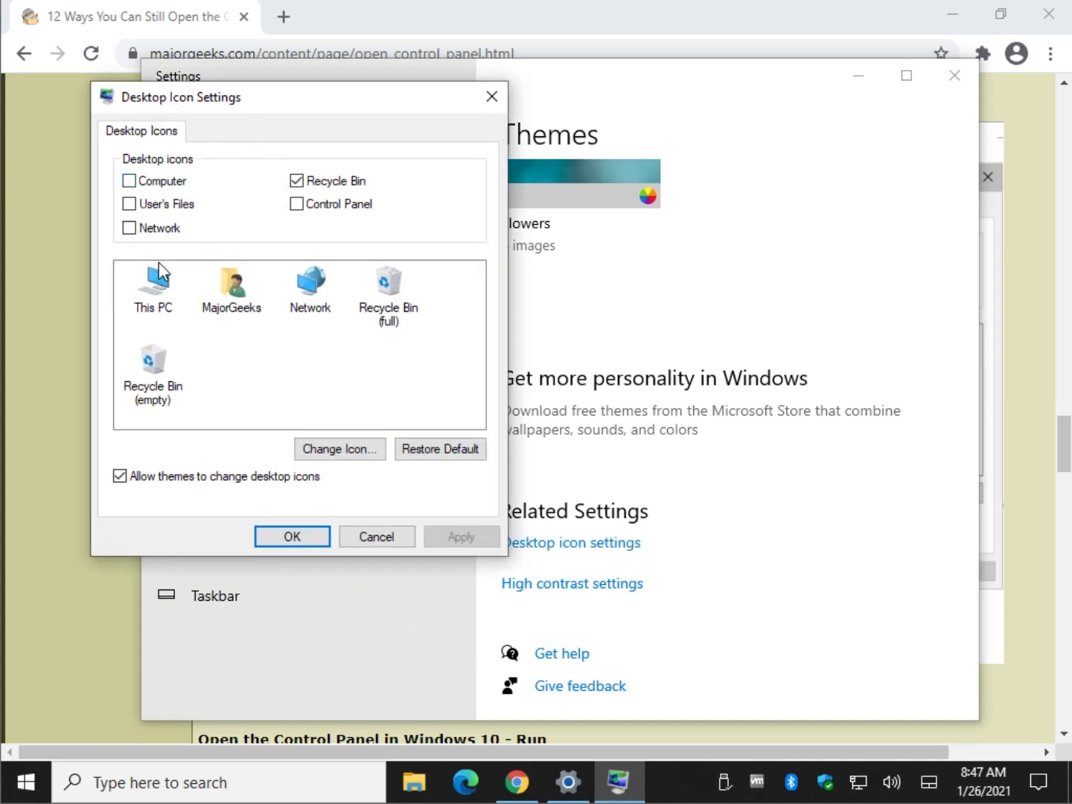
click(299, 204)
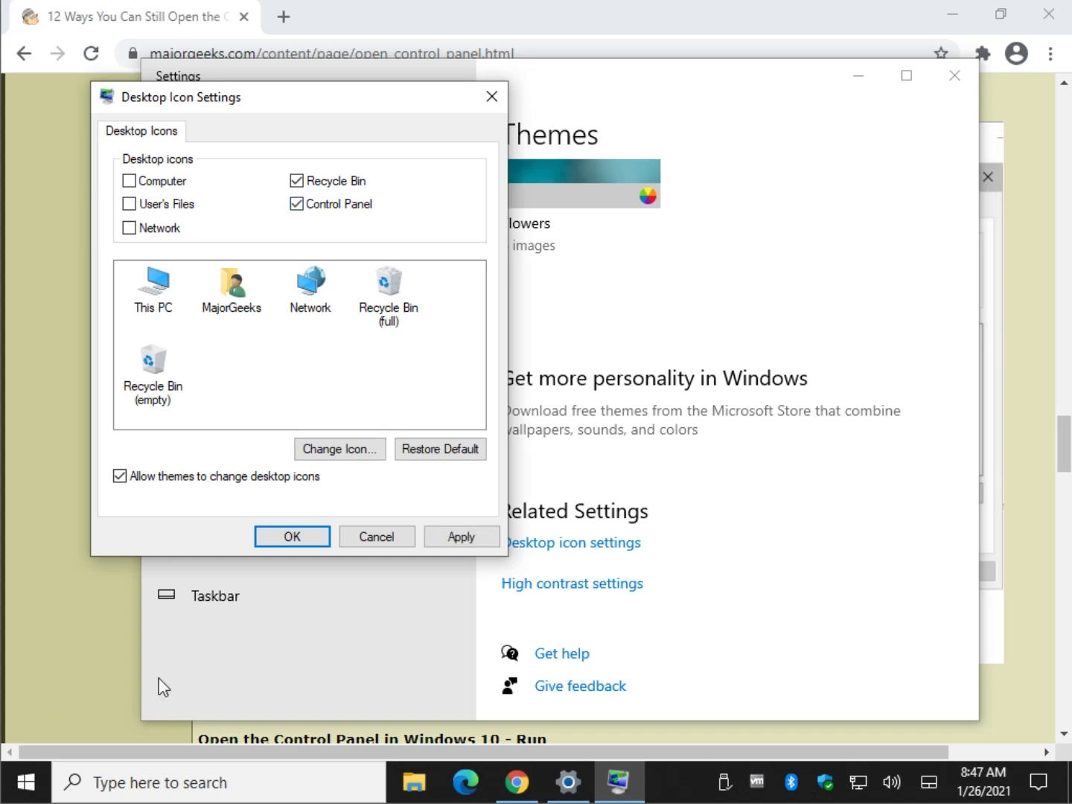
click(293, 538)
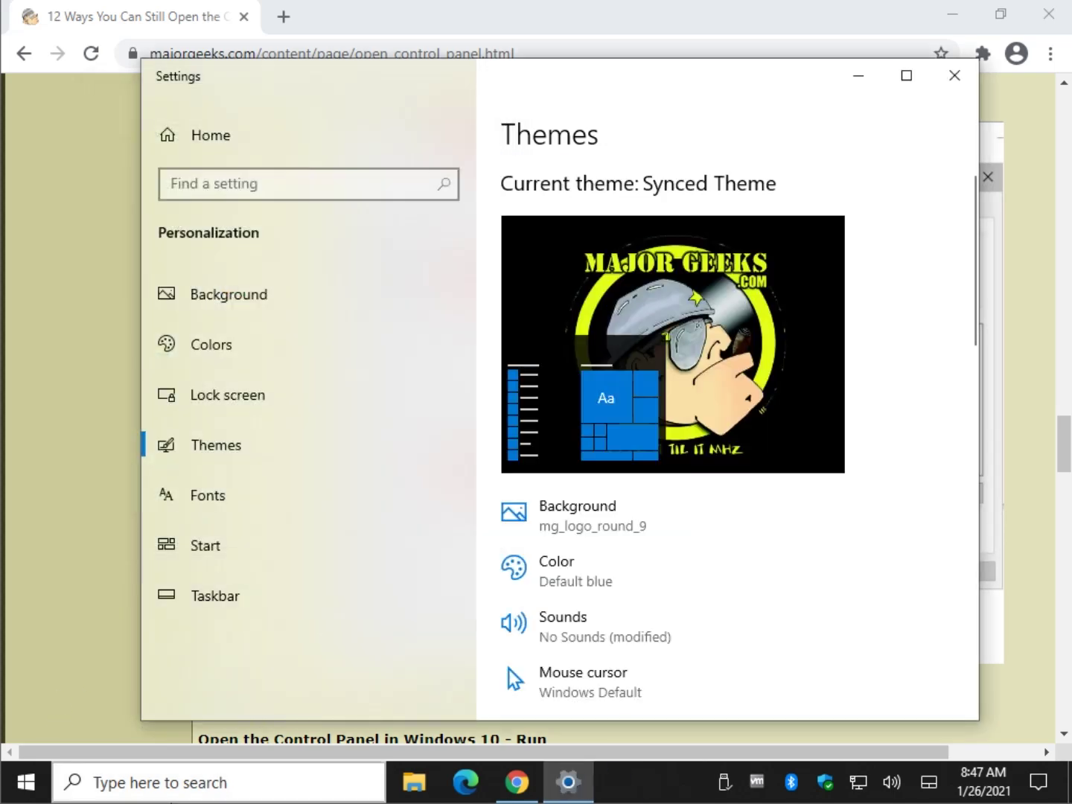
click(955, 76)
Step: Check the new Control Panel desktop icon and delete the control.exe shortcut
click(952, 14)
click(59, 548)
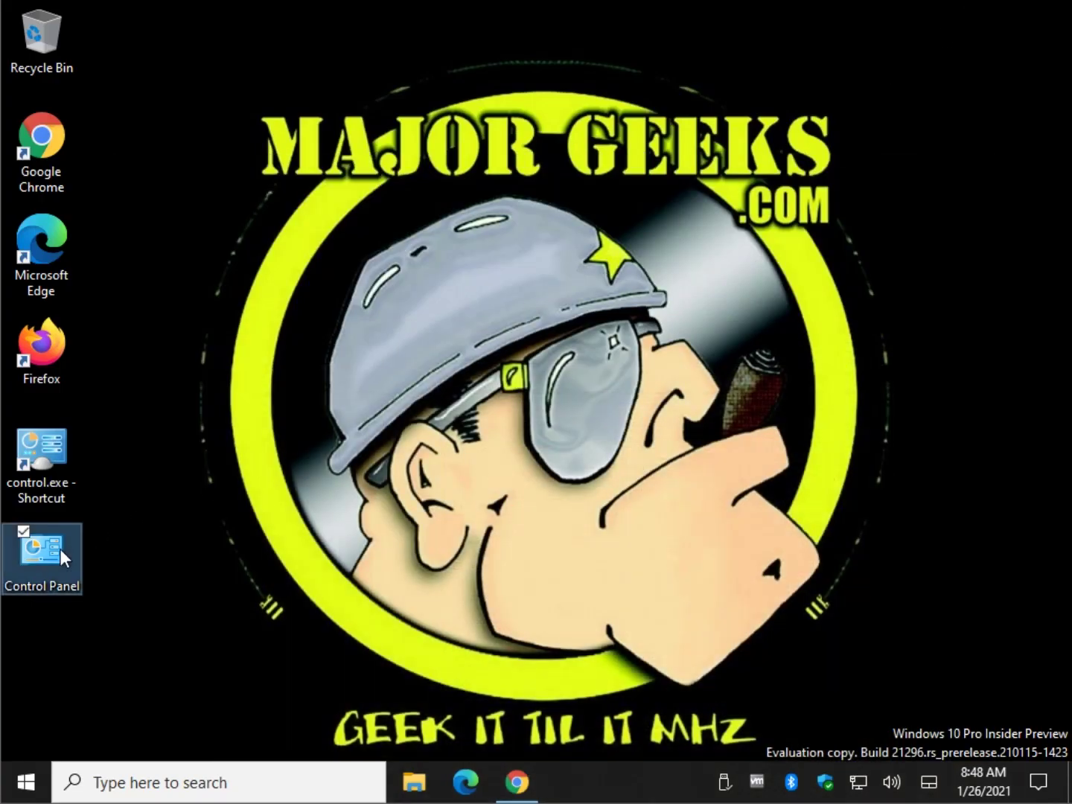
right_click(57, 548)
click(141, 503)
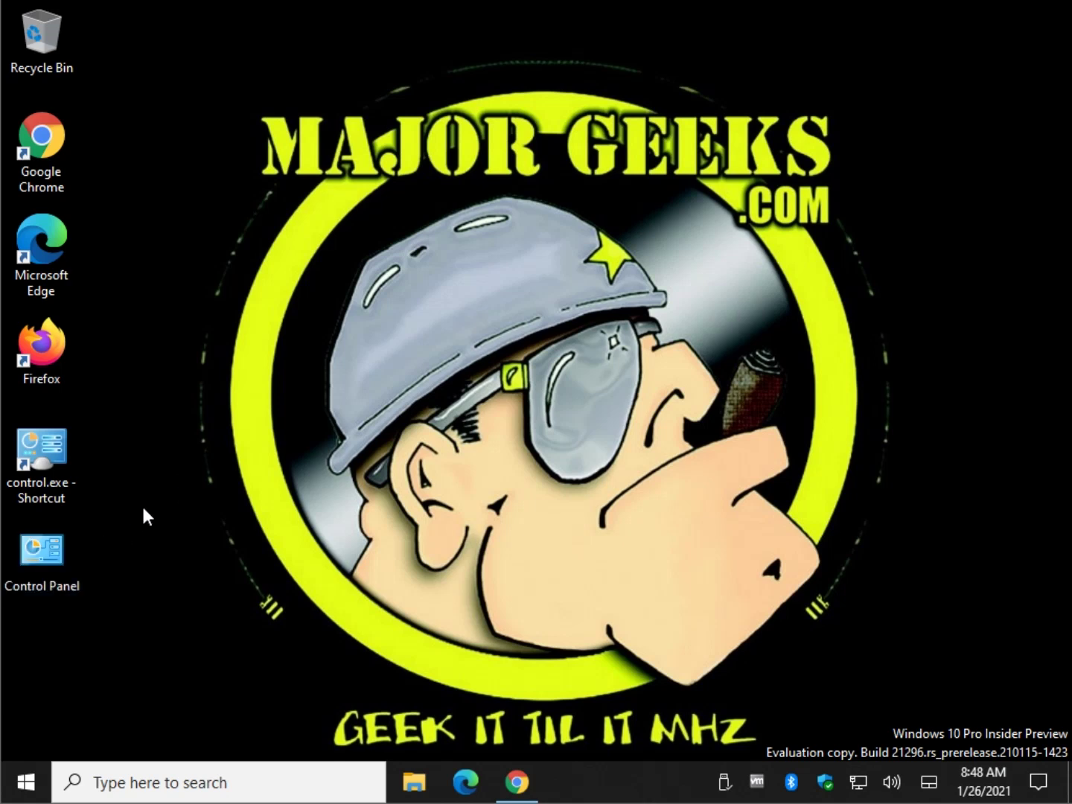
click(44, 454)
key(Delete)
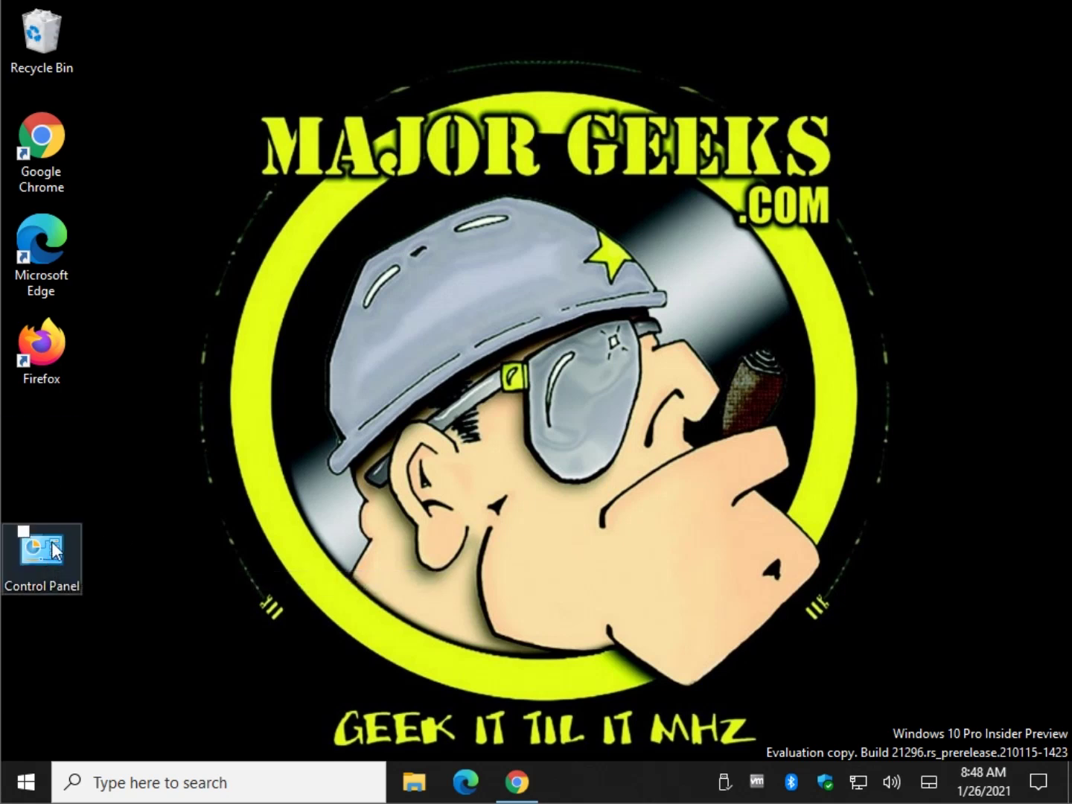
Step: Deselect the Control Panel icon and return to the article in Chrome
right_click(48, 452)
click(249, 378)
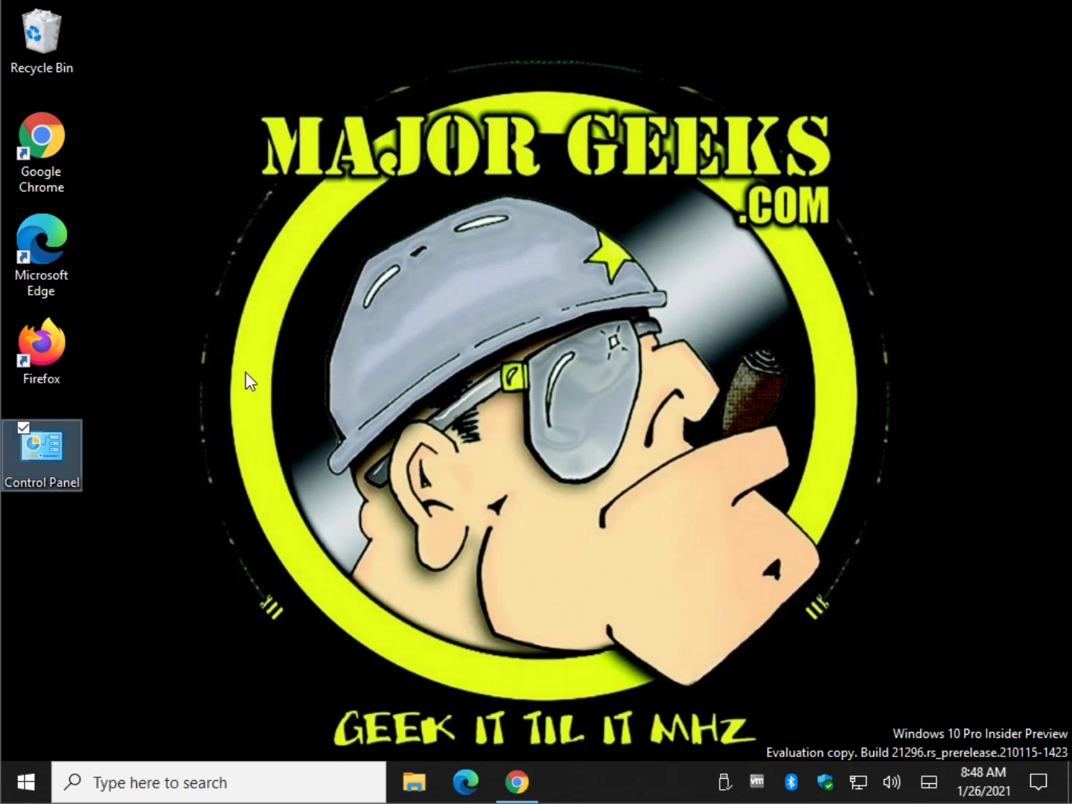
click(516, 781)
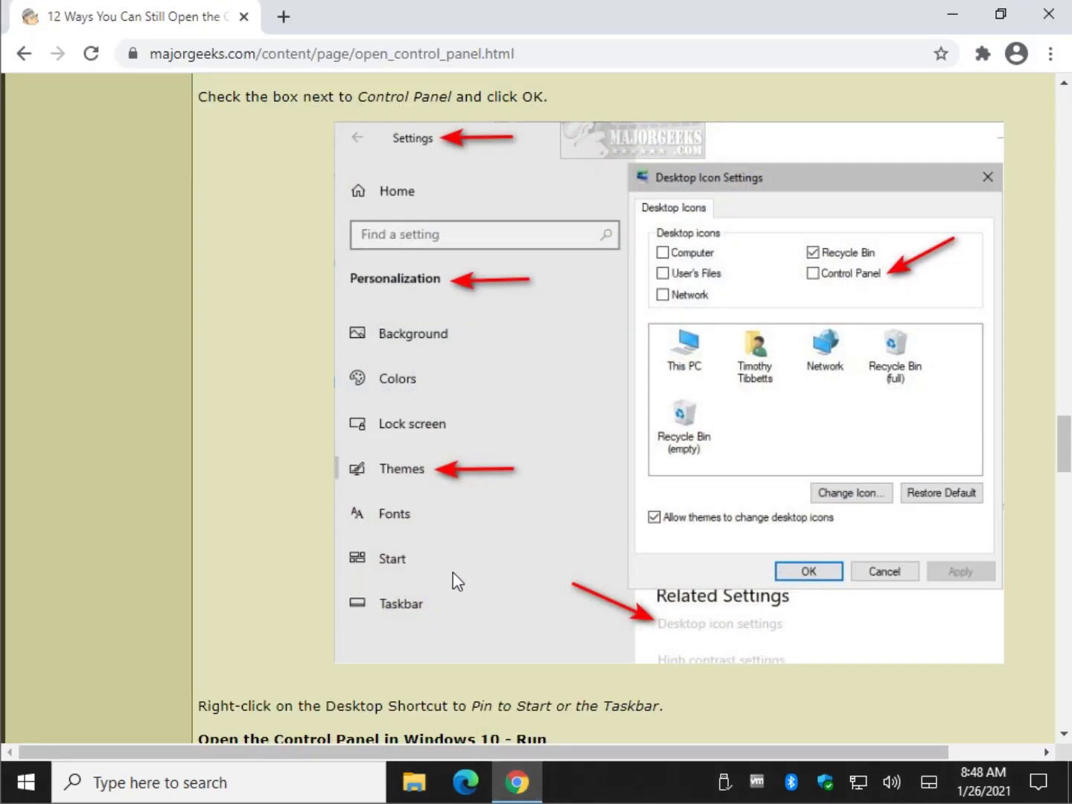
scroll(451, 573, down, 3)
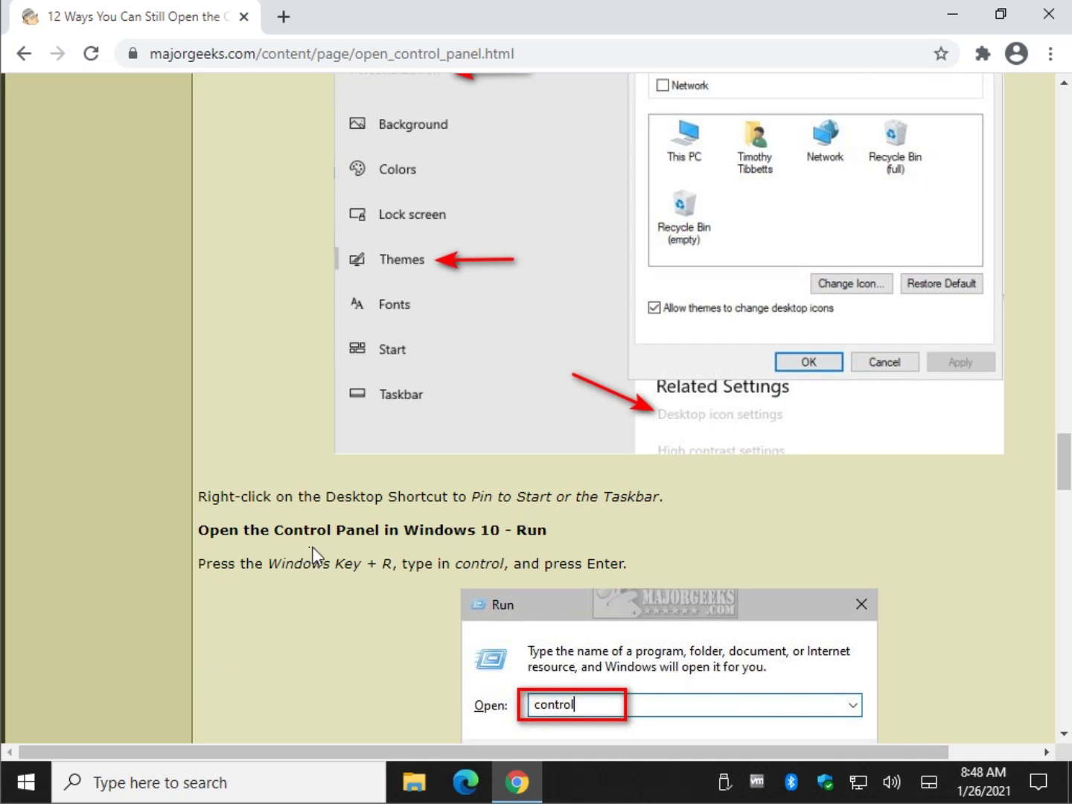
scroll(313, 546, down, 3)
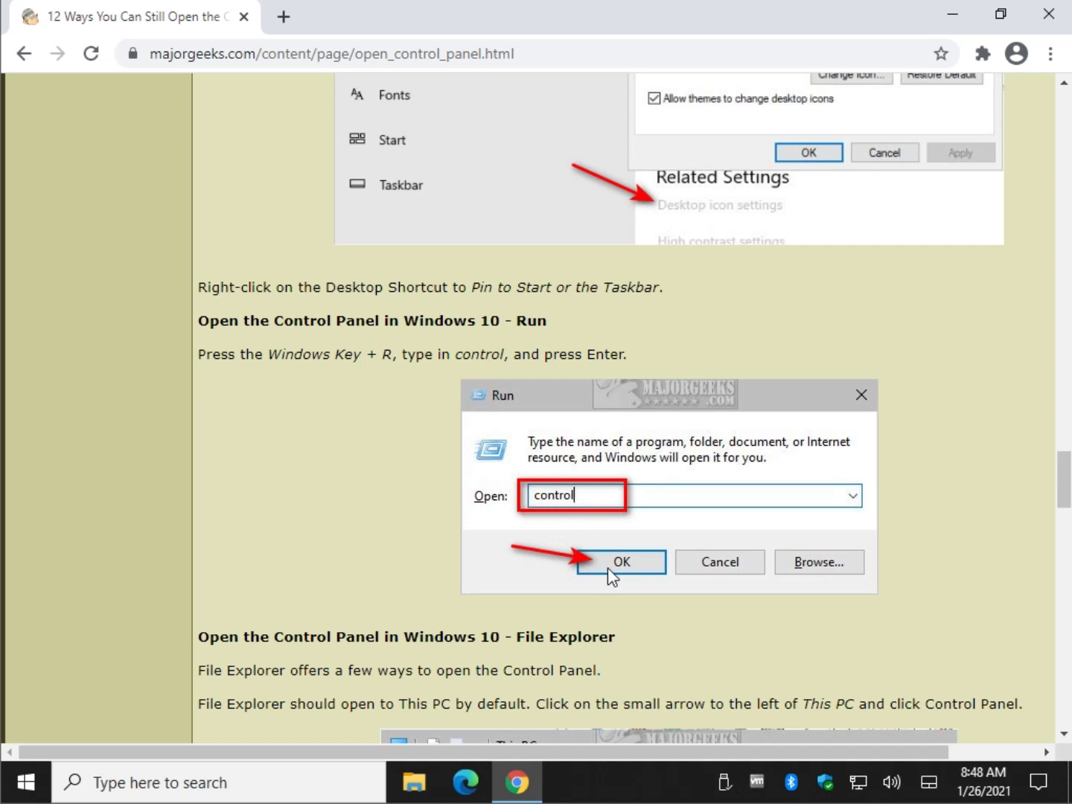
Step: Highlight 'Windows Key + R' and read on to the File Explorer method
drag(270, 352, 391, 359)
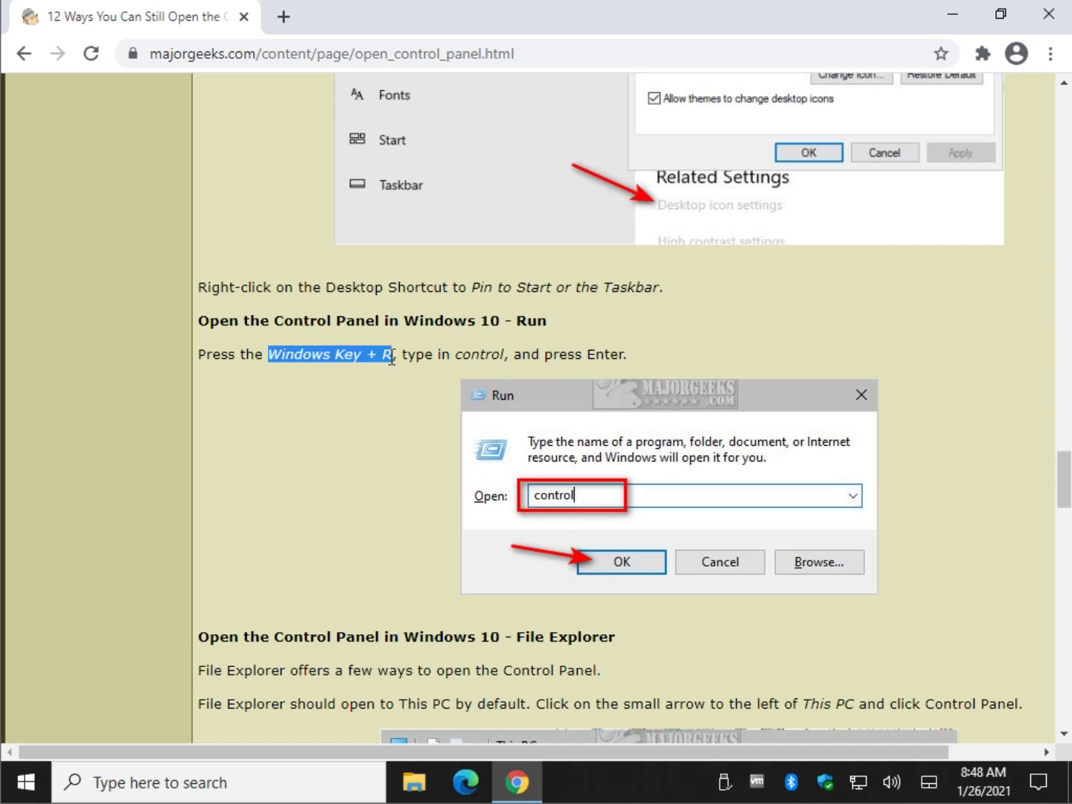
scroll(288, 497, down, 4)
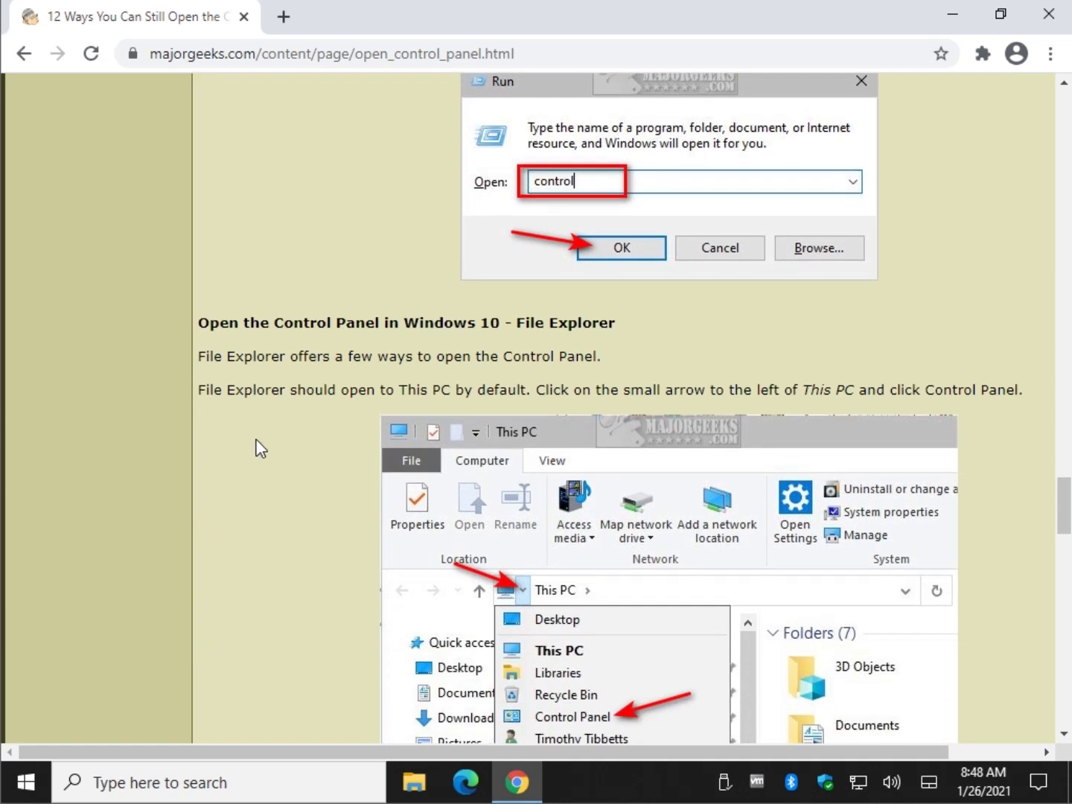
scroll(258, 433, down, 2)
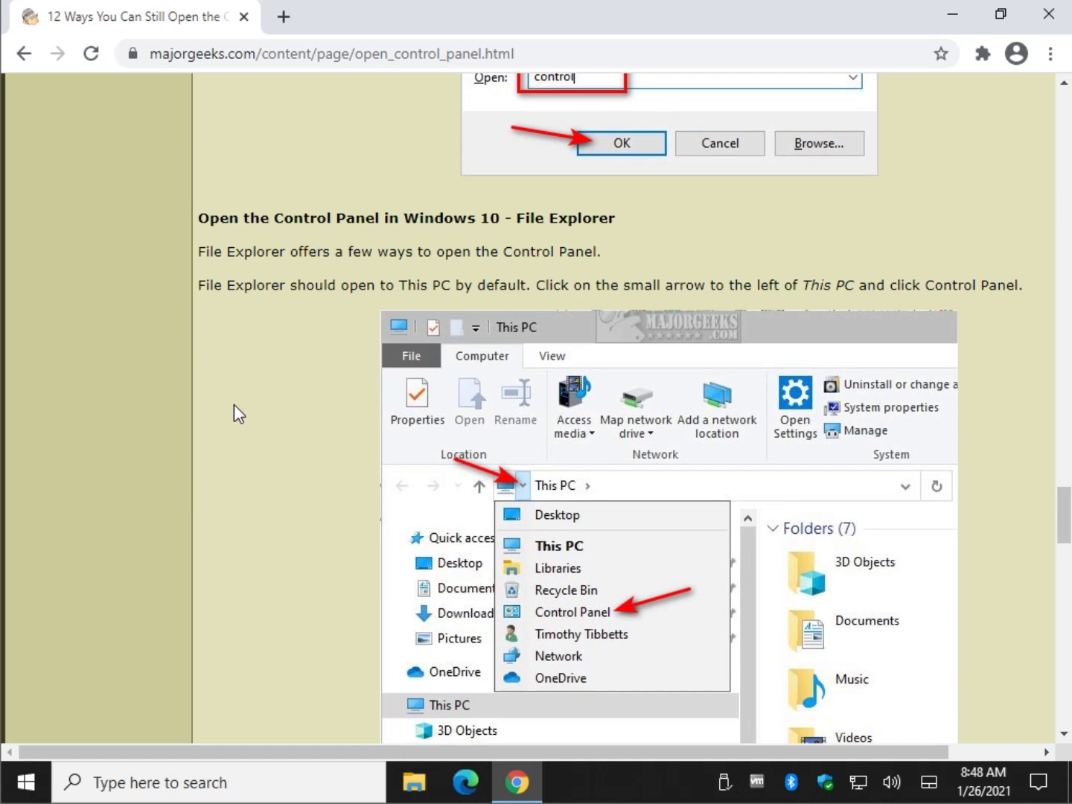
scroll(241, 418, down, 2)
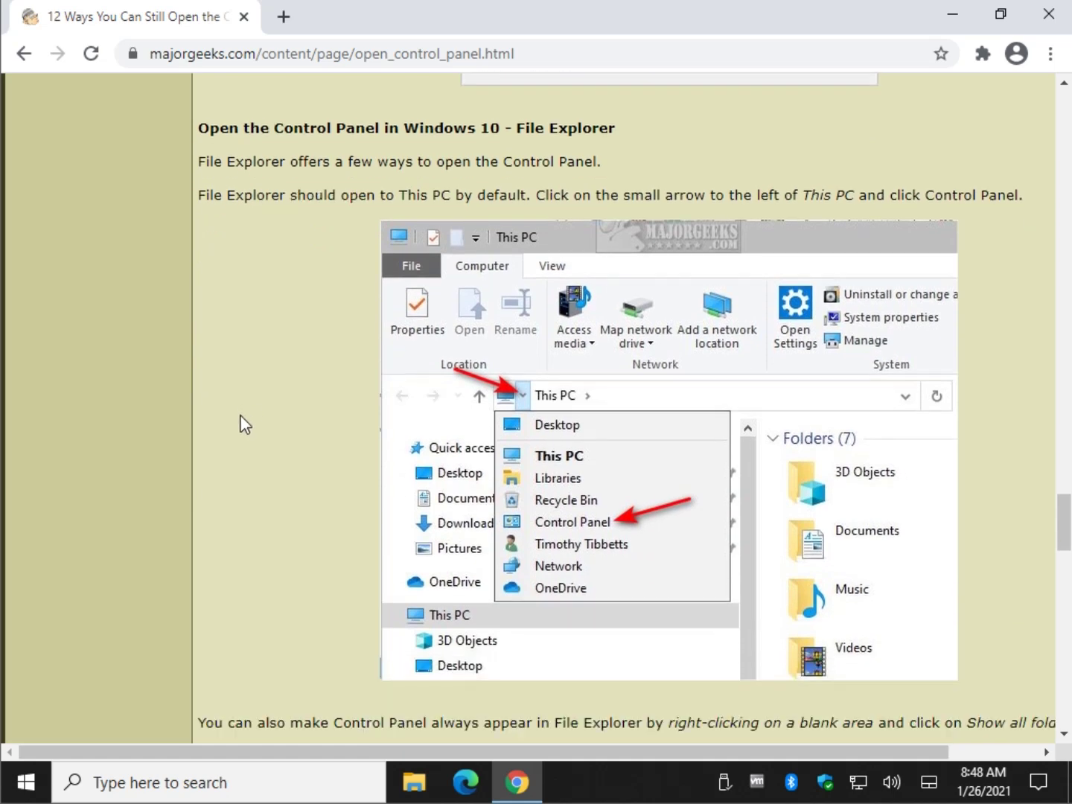
Step: Open File Explorer and navigate to This PC
click(417, 783)
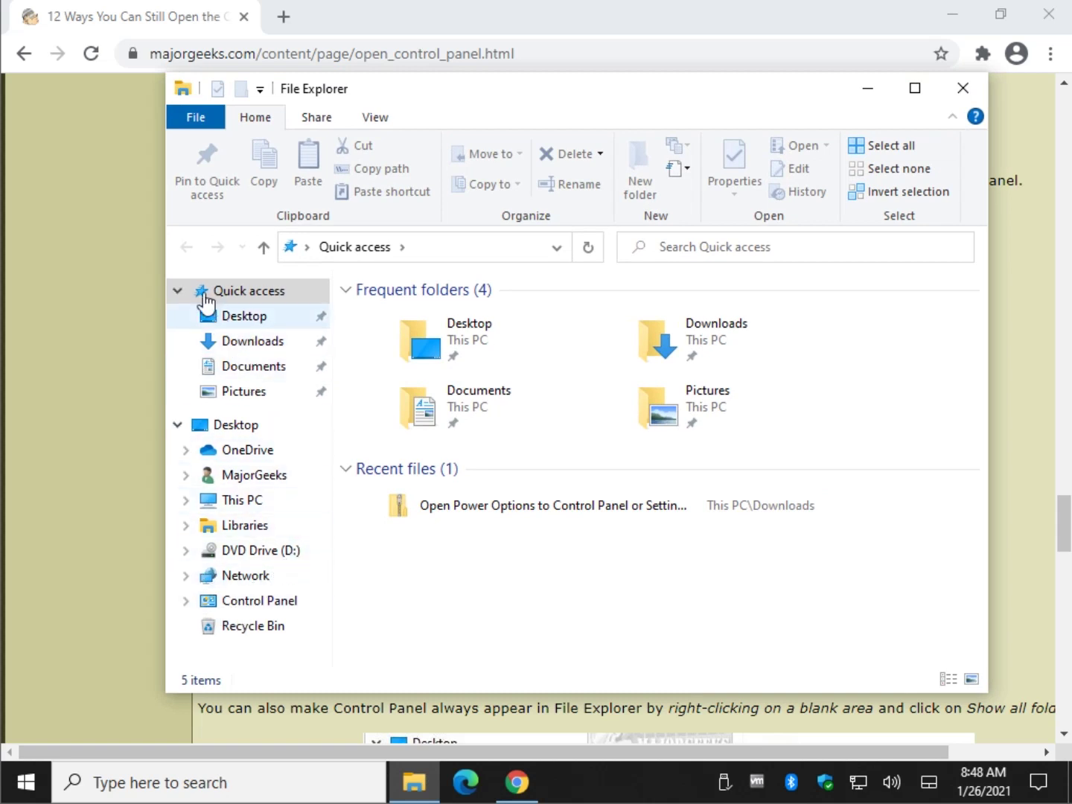
click(185, 476)
scroll(256, 595, down, 2)
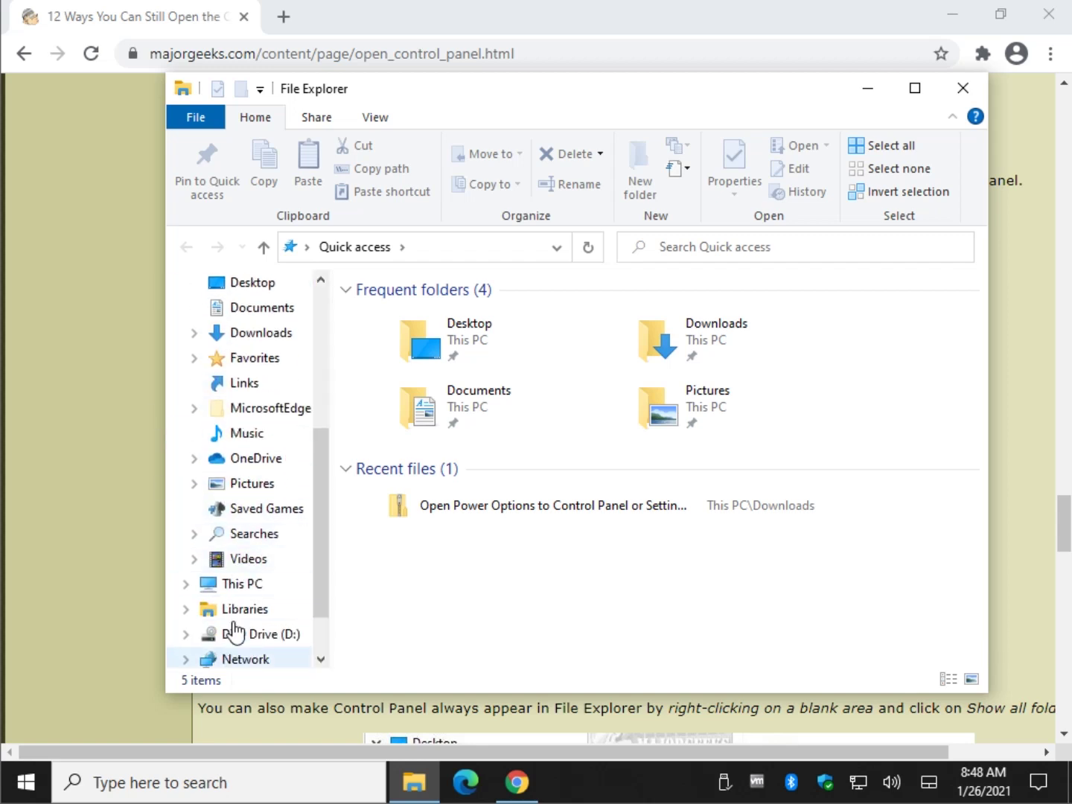
click(250, 586)
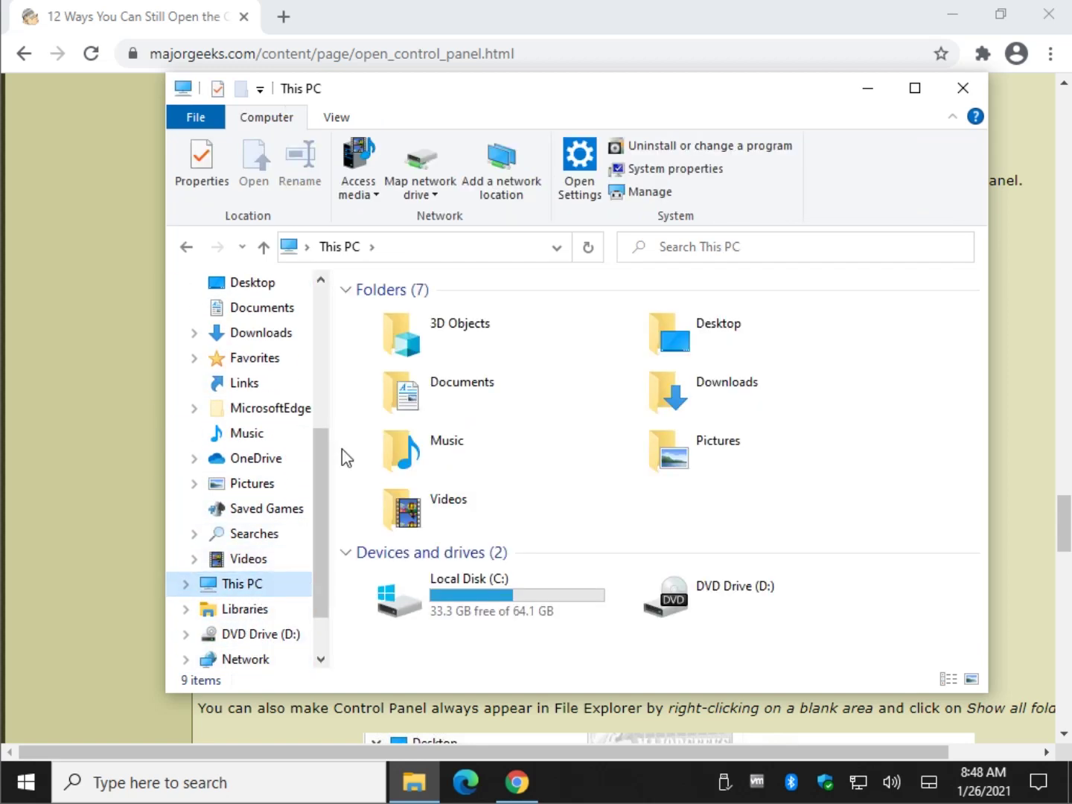
click(1028, 596)
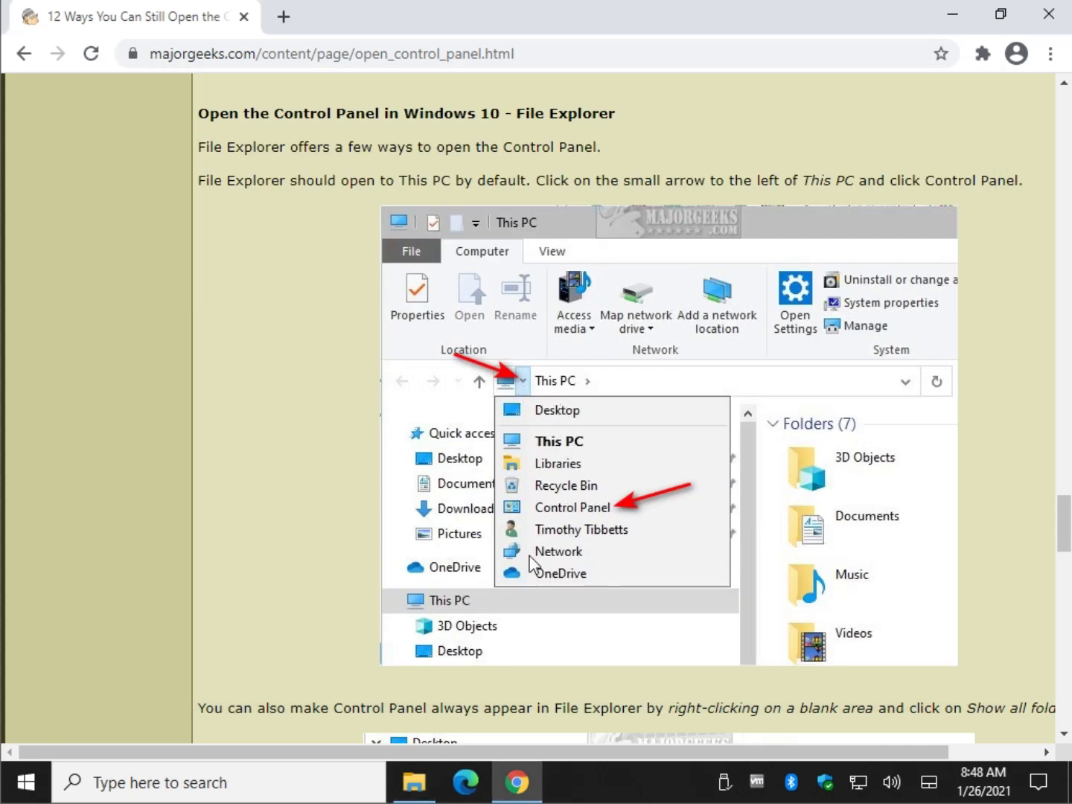
click(414, 781)
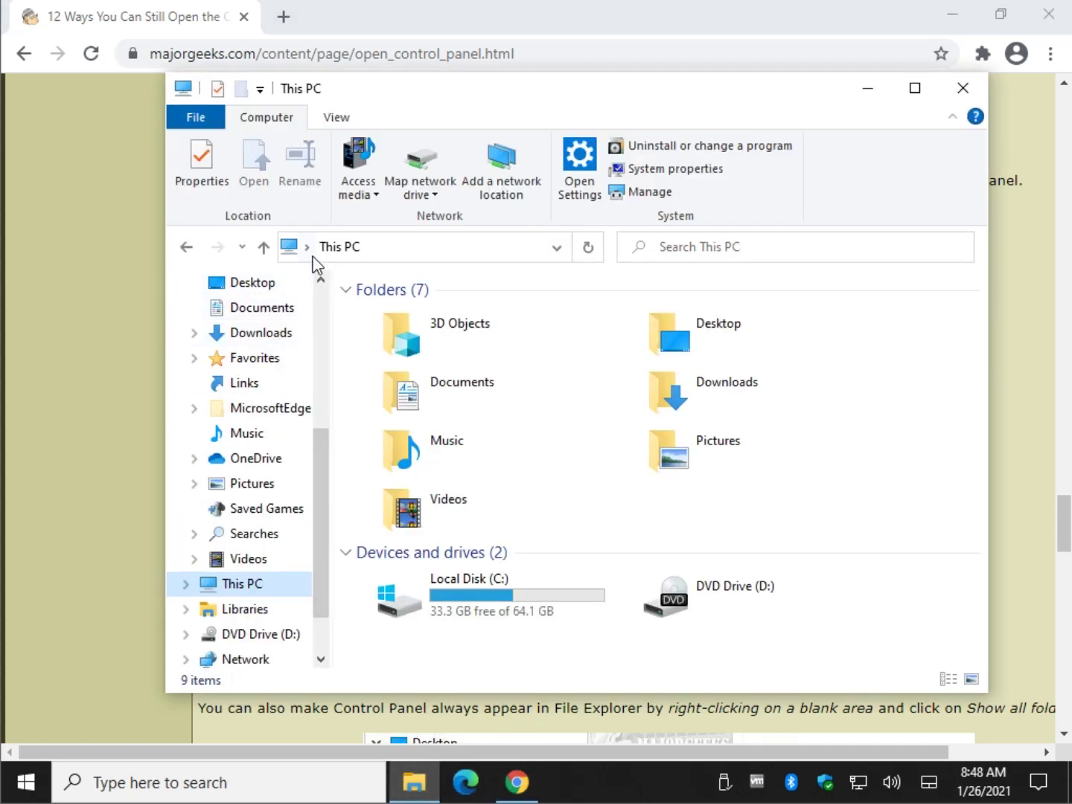
Step: Open Control Panel from the top-level location list beside This PC, then close it
click(307, 248)
click(392, 389)
click(307, 247)
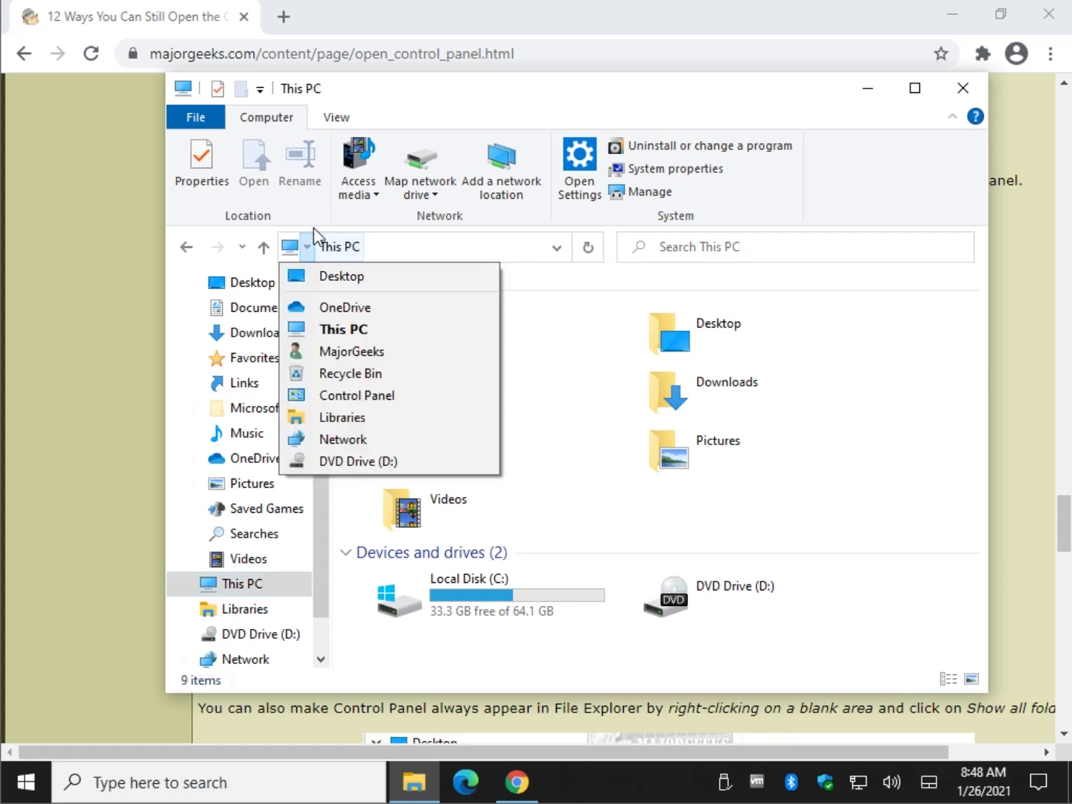
click(309, 246)
click(308, 245)
click(308, 245)
click(305, 247)
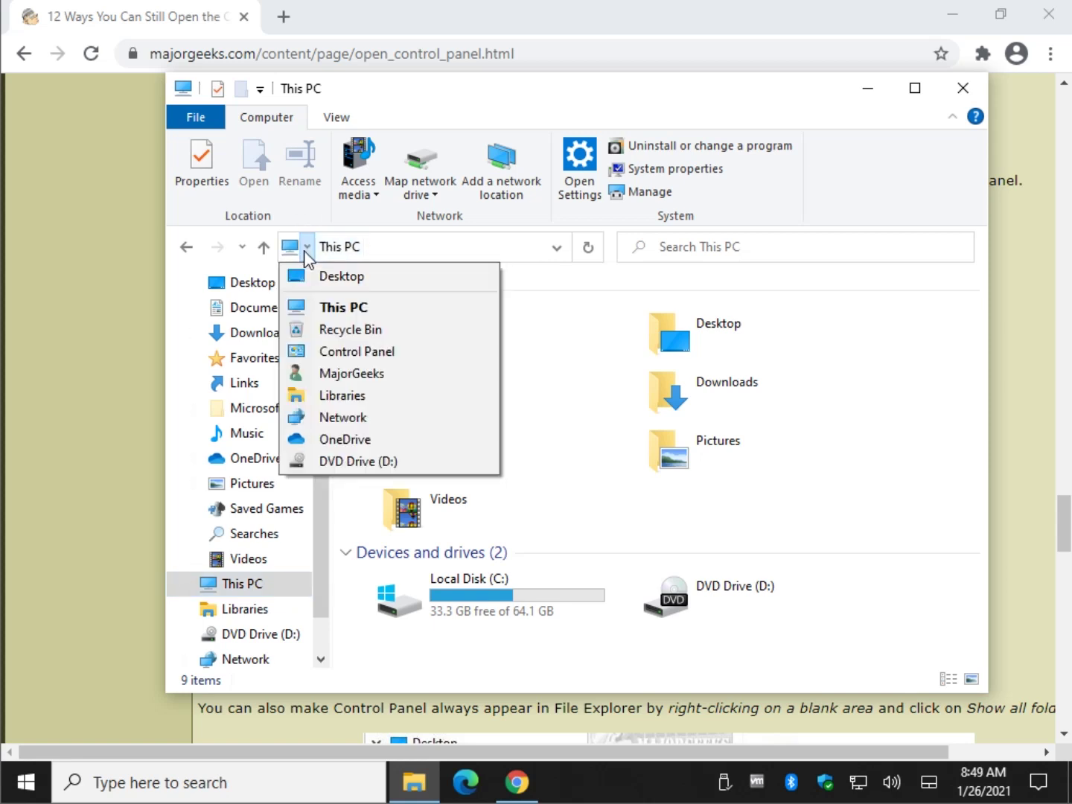
click(332, 352)
click(961, 87)
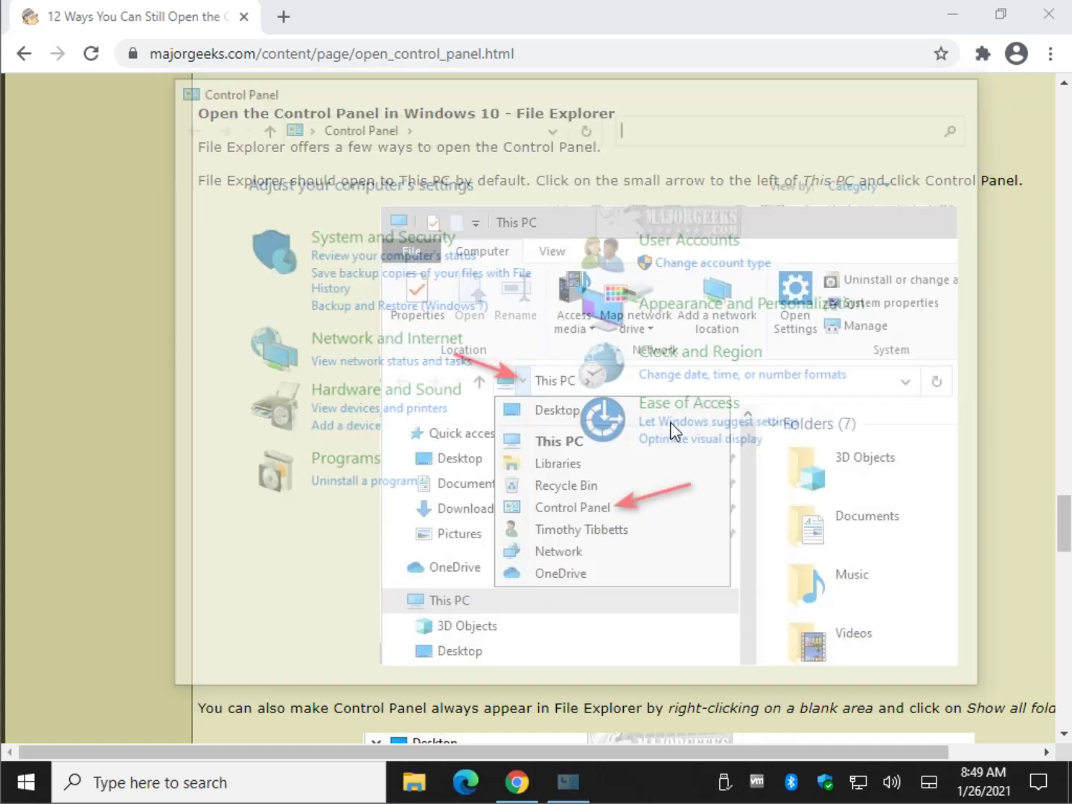
Step: Open a new File Explorer window and enlarge it taller and wider
scroll(349, 383, down, 4)
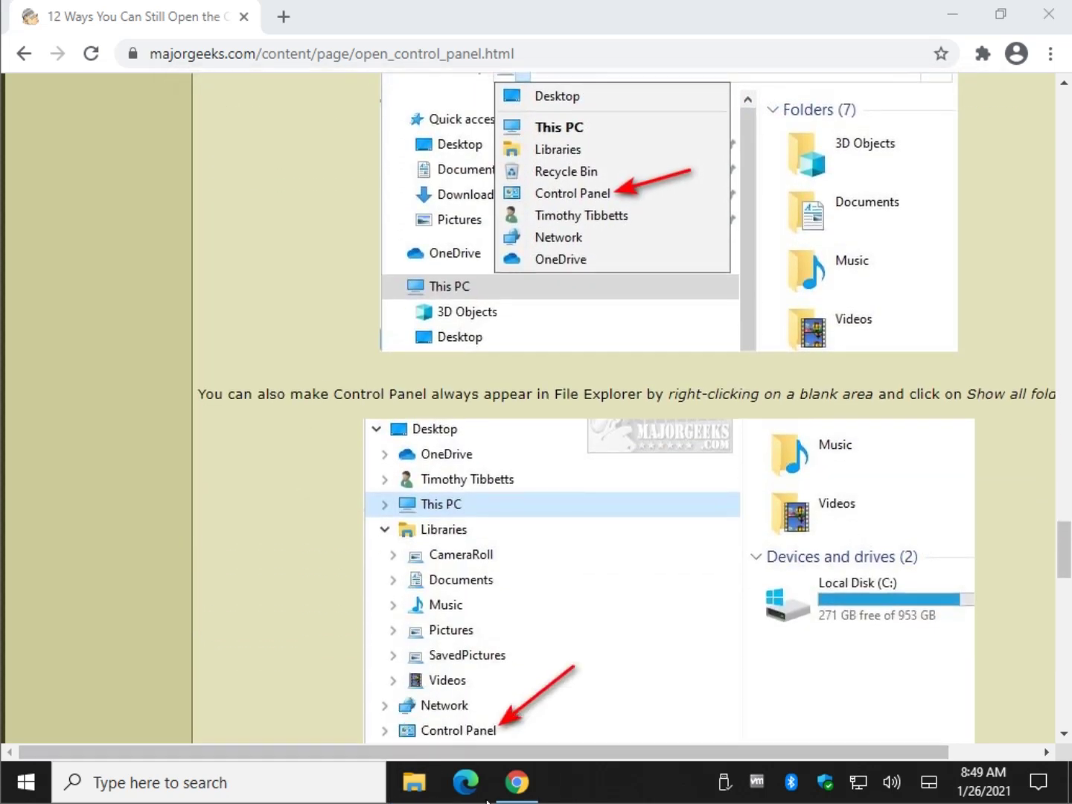
scroll(297, 505, down, 1)
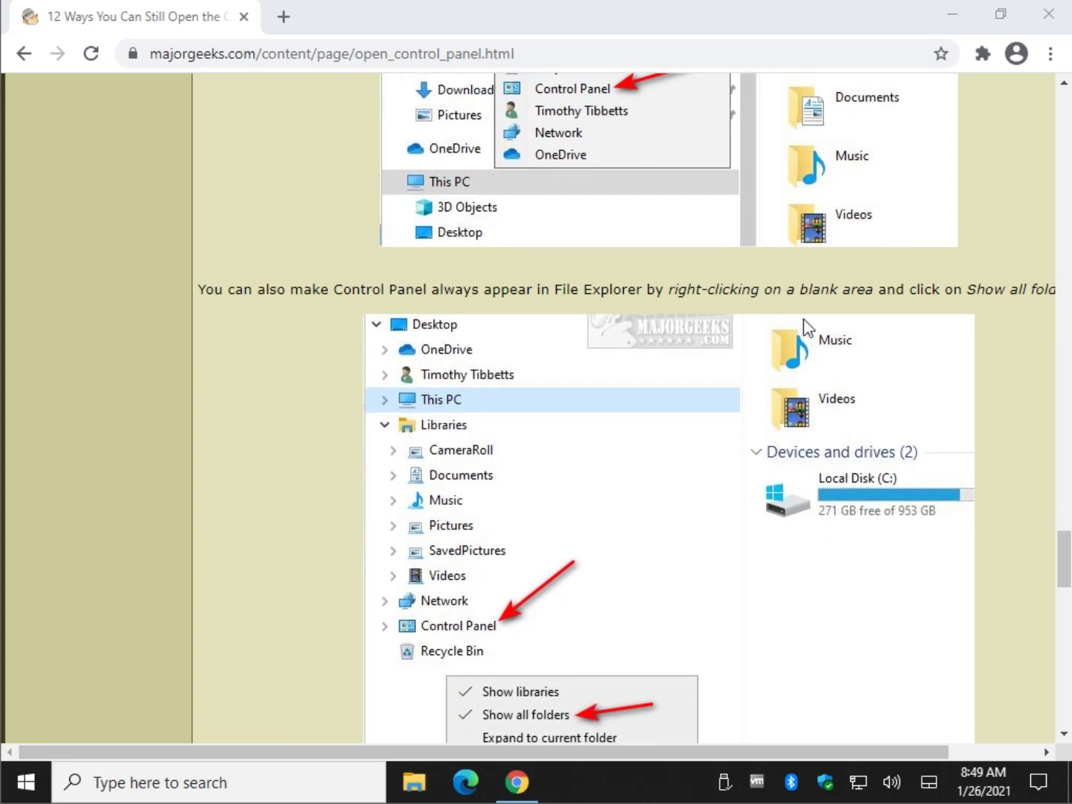
drag(560, 749, 481, 750)
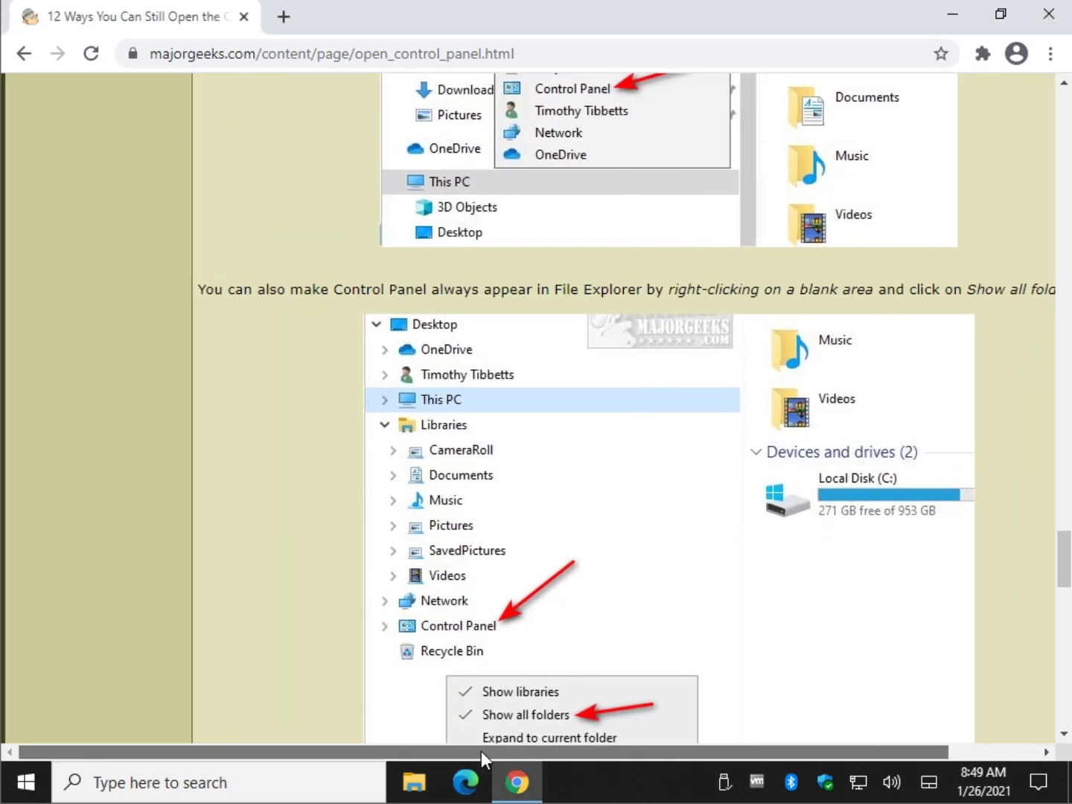
click(414, 781)
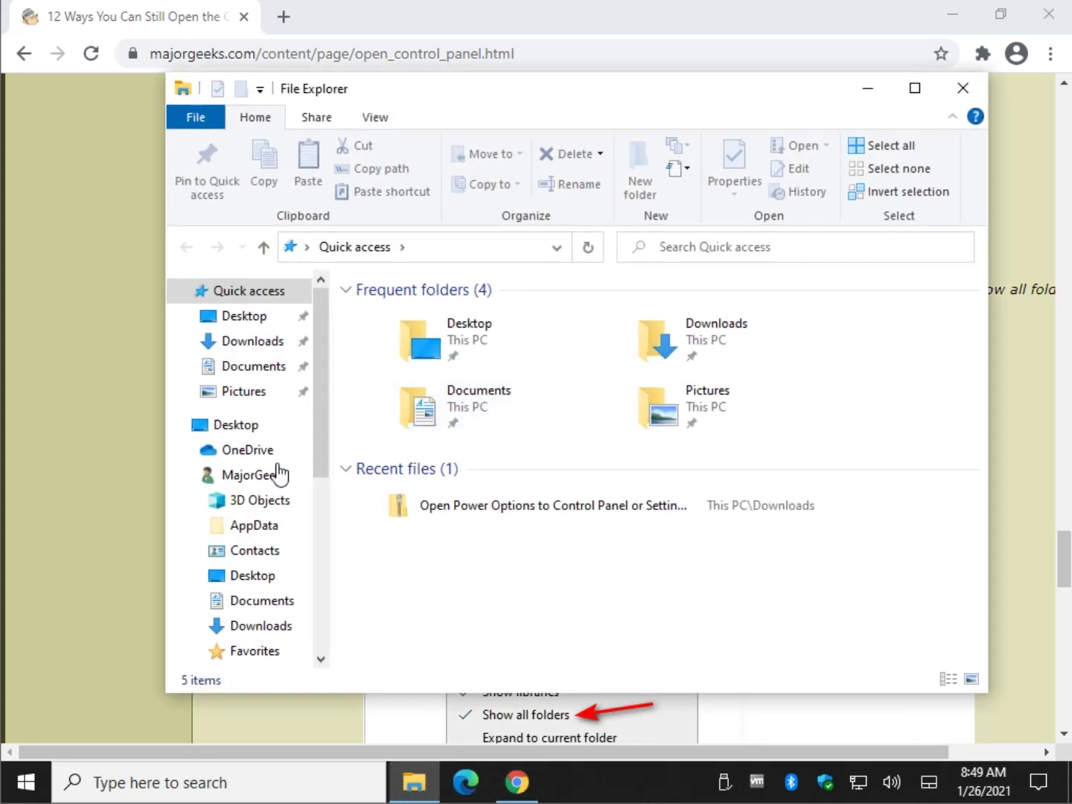
scroll(278, 422, down, 5)
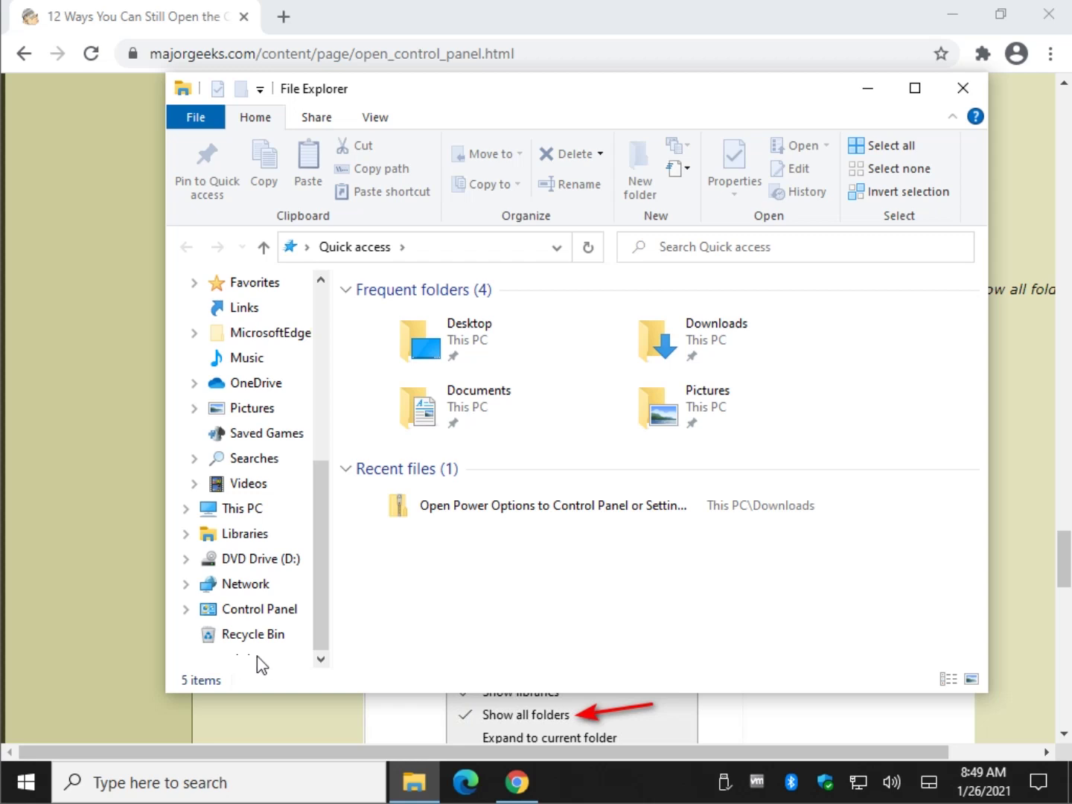
drag(250, 693, 247, 731)
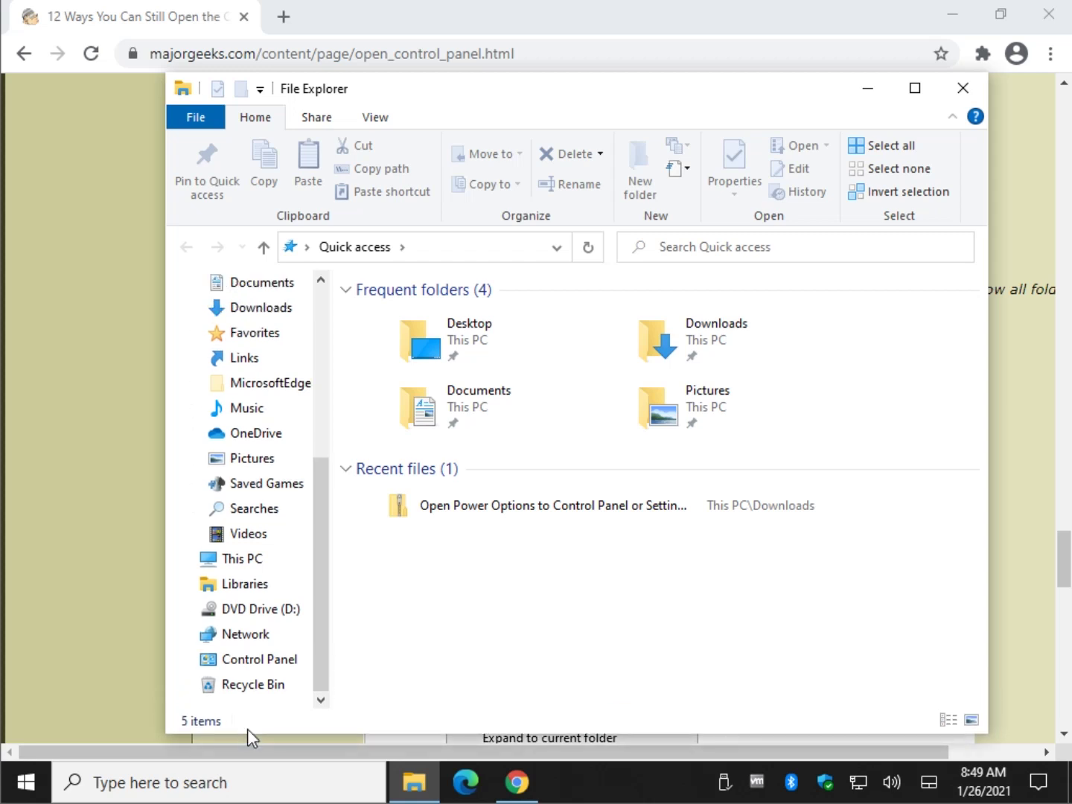
drag(164, 232, 89, 232)
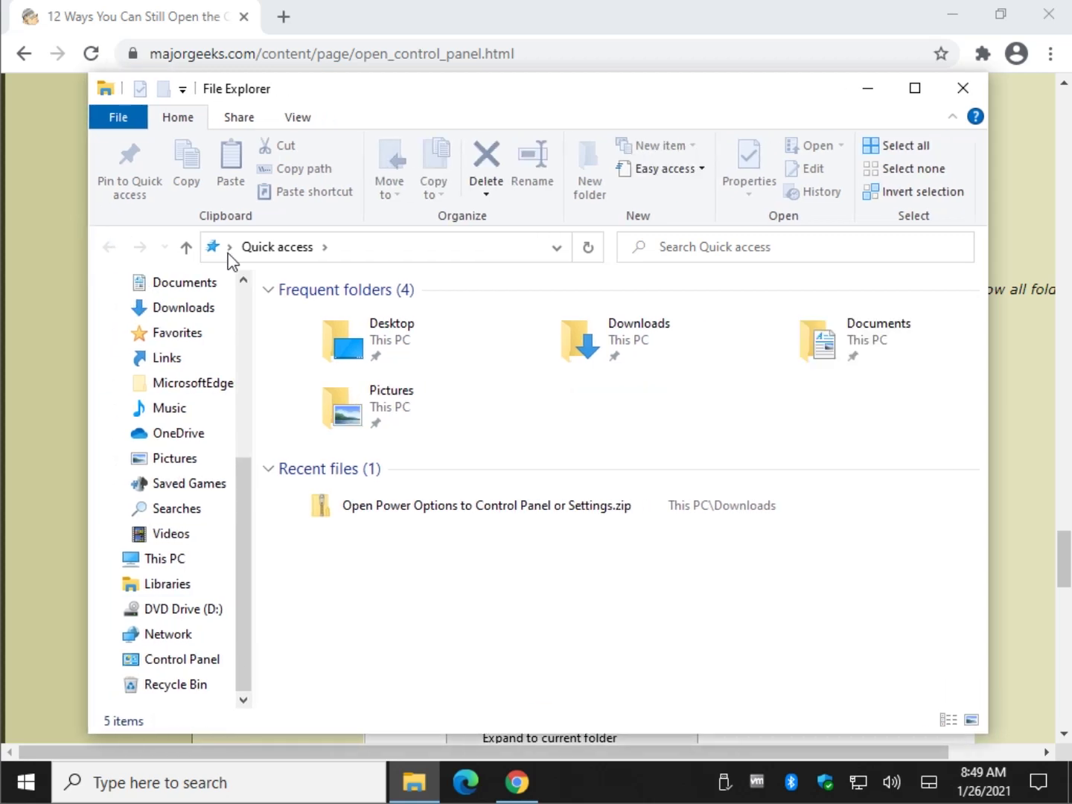
Step: Turn on Show libraries and turn off Show all folders in the navigation pane
right_click(171, 704)
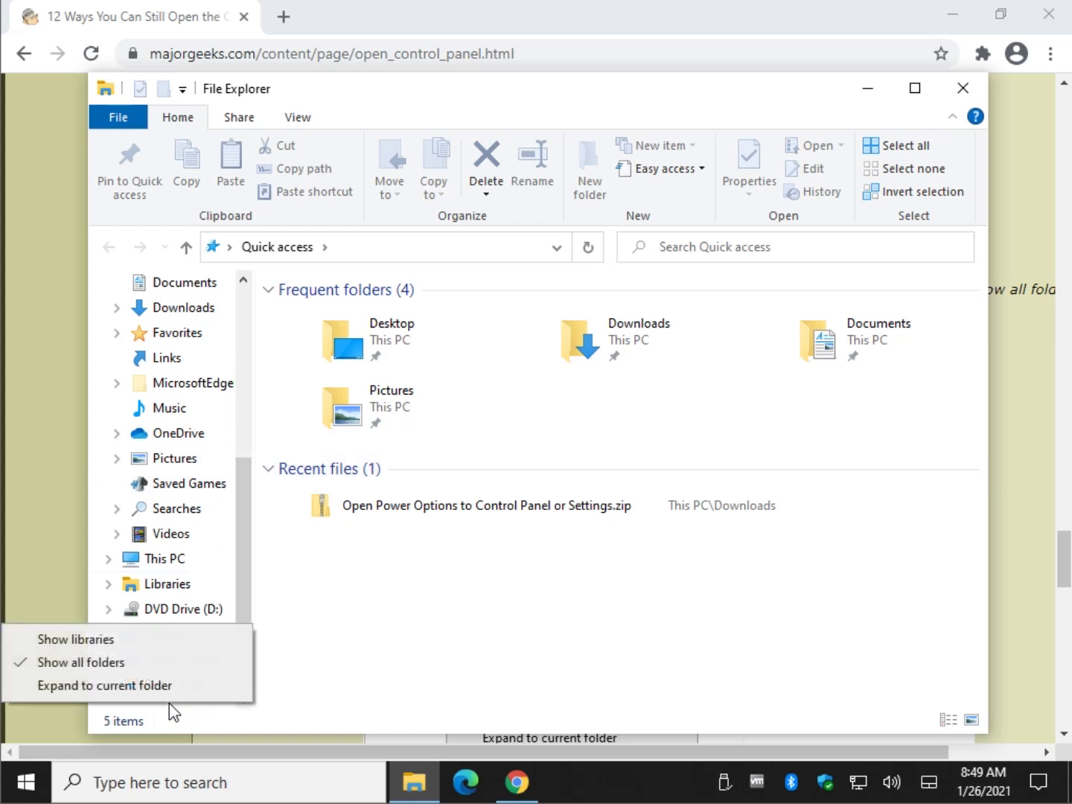
click(114, 644)
scroll(181, 680, down, 2)
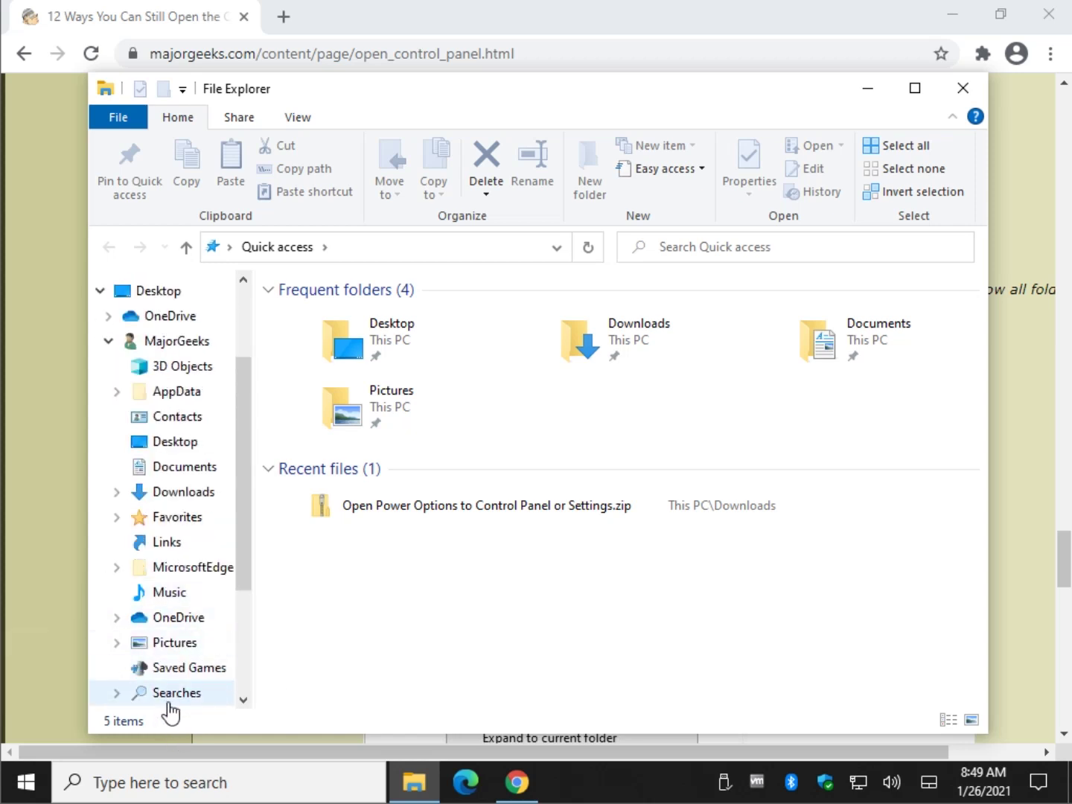
scroll(170, 706, down, 2)
right_click(167, 702)
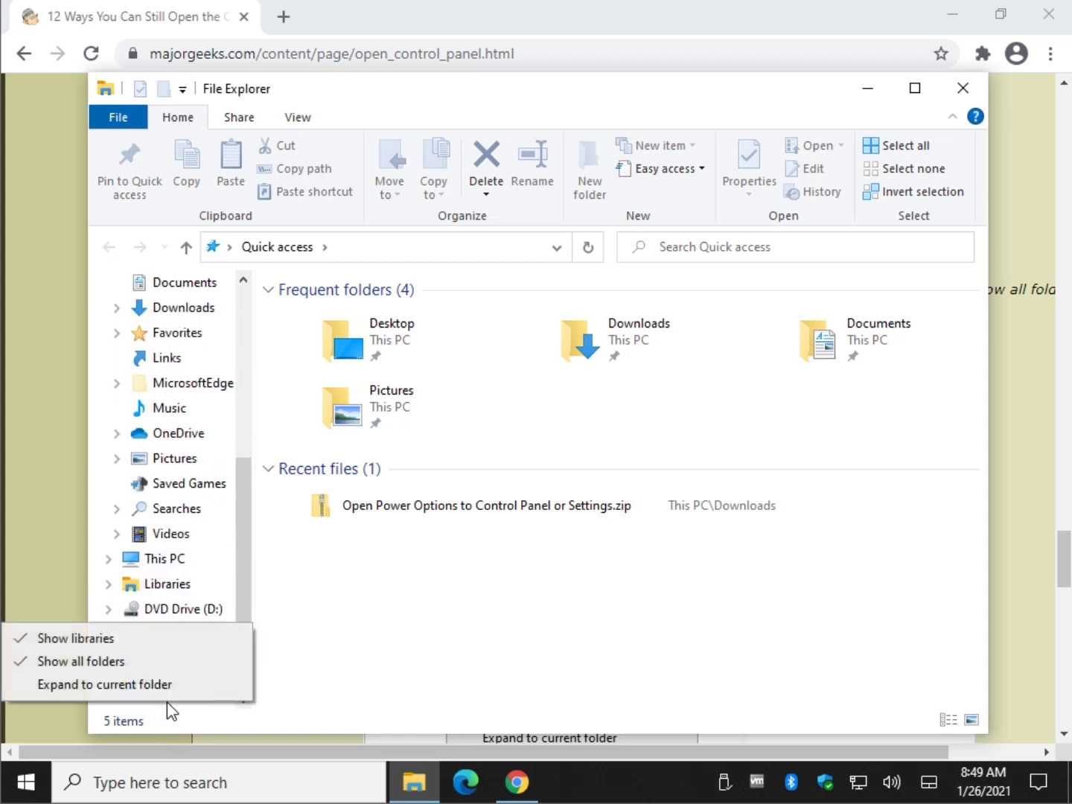
click(137, 660)
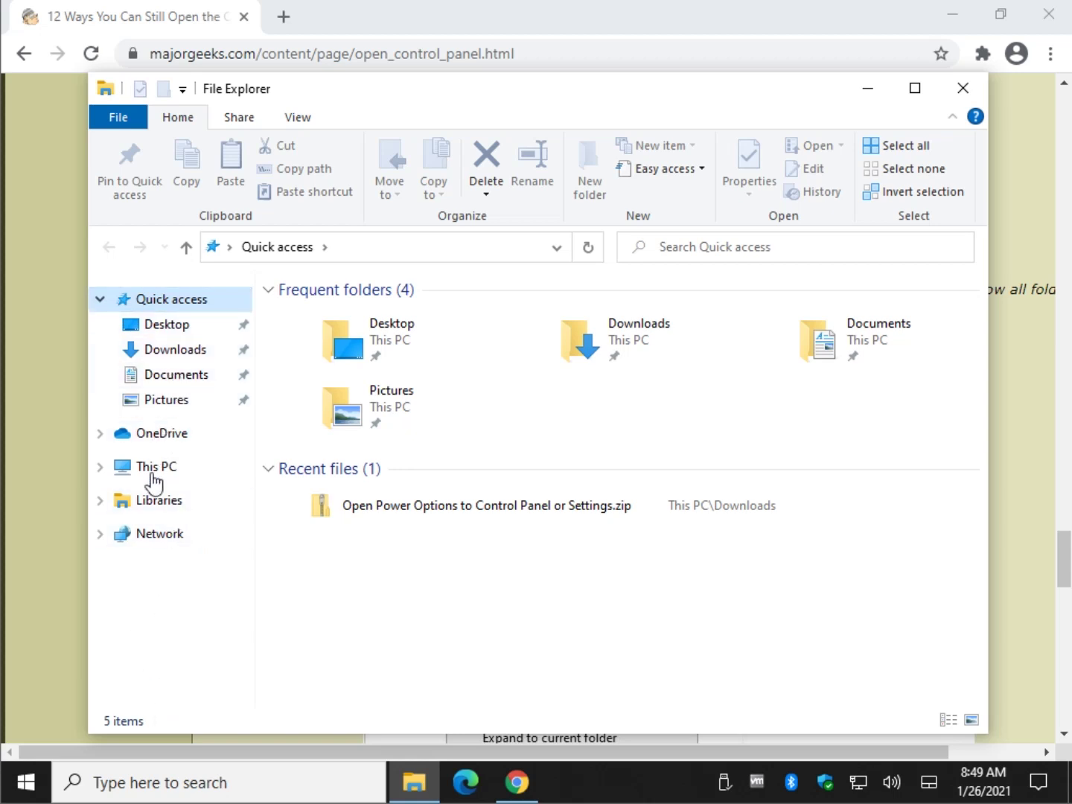
Step: Enable Show all folders and open Control Panel from the folder tree
right_click(150, 579)
click(133, 617)
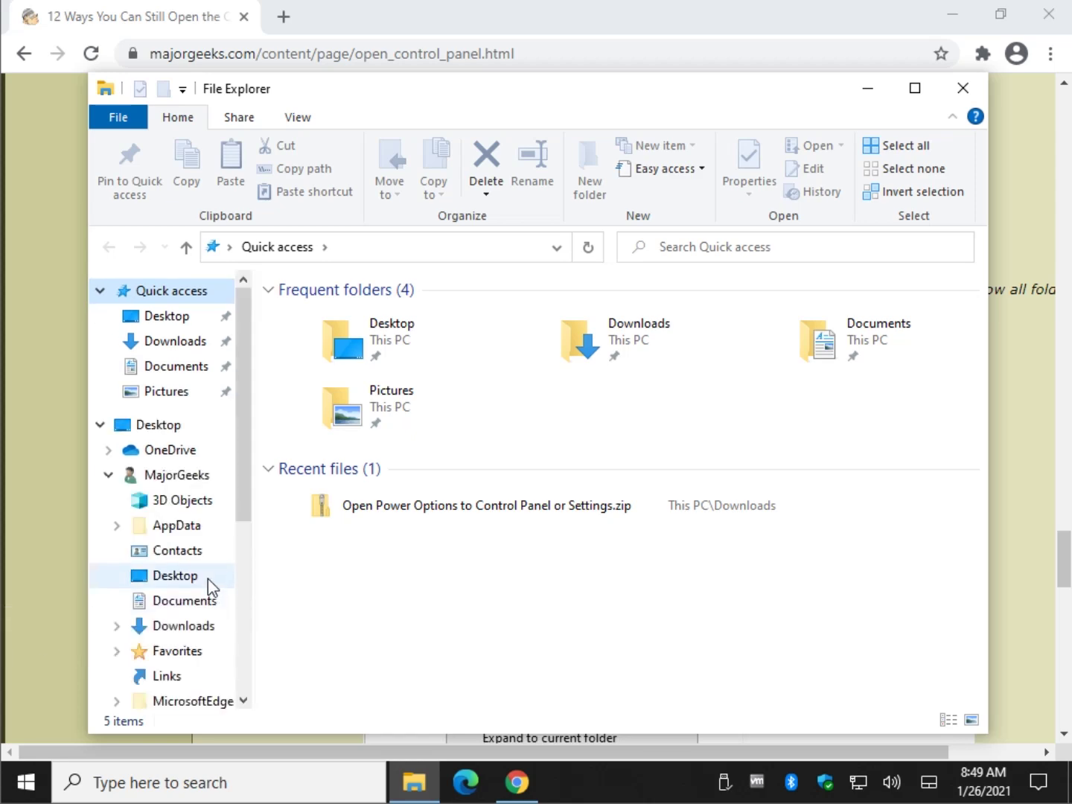
scroll(204, 584, down, 4)
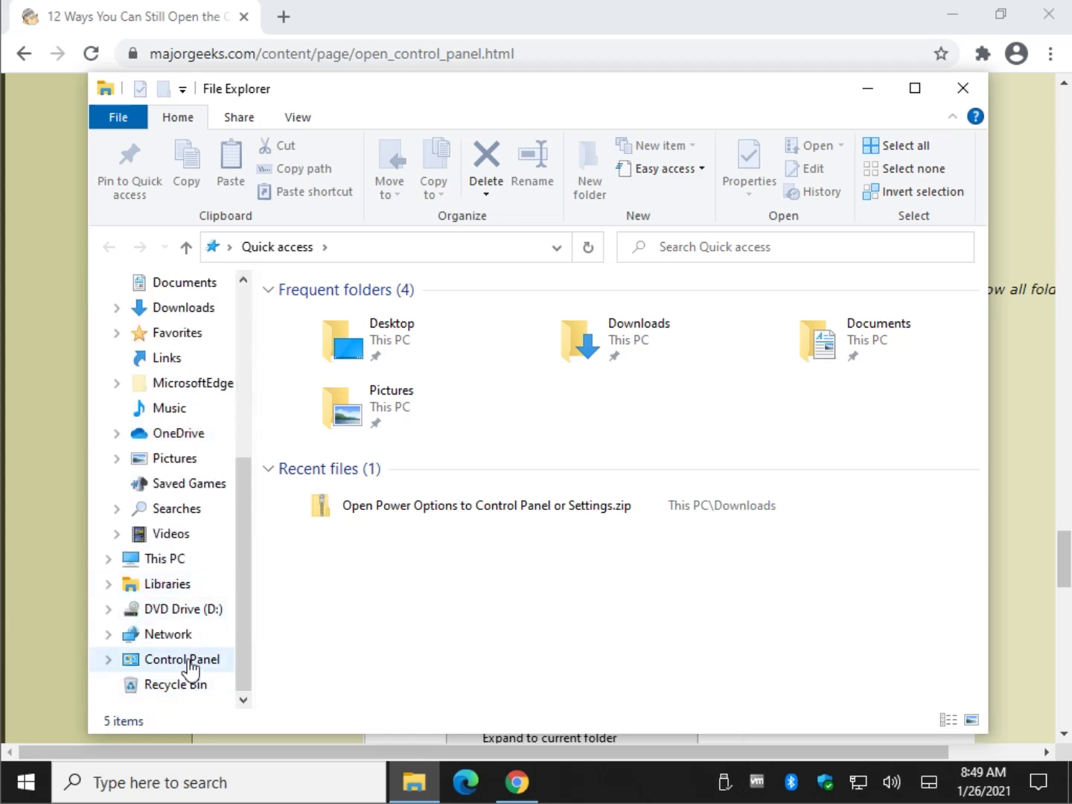
click(164, 660)
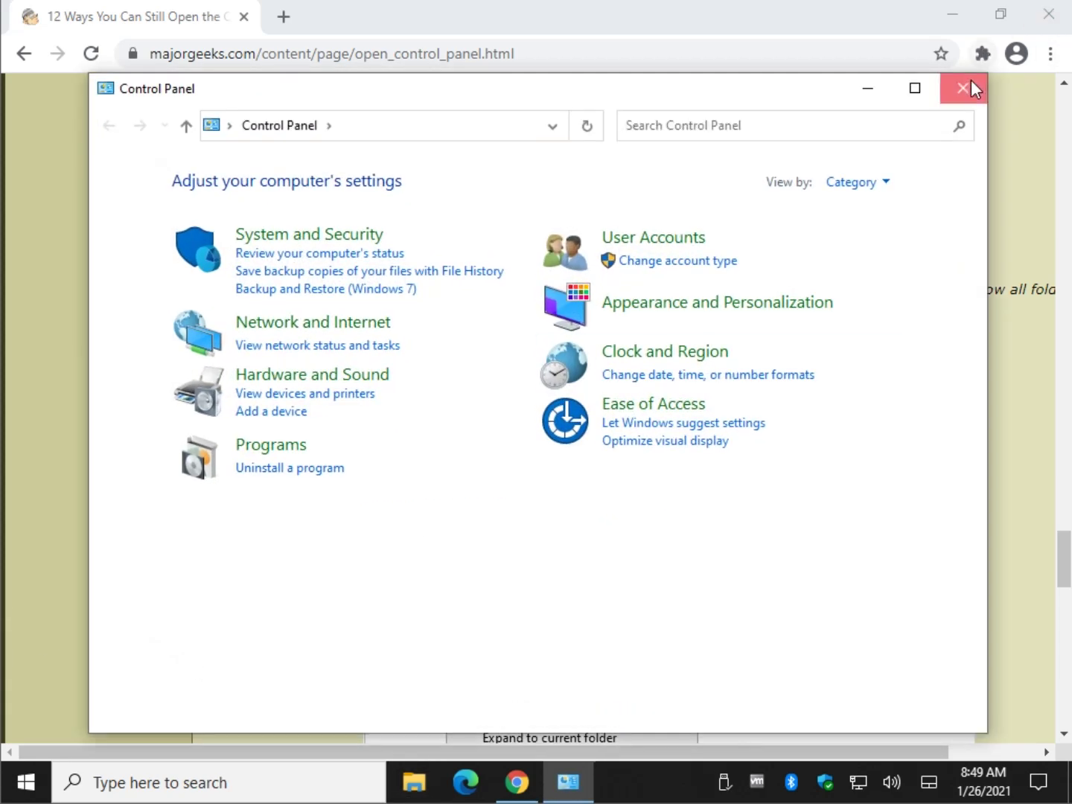
Step: Close Control Panel and scroll further down the article
click(970, 83)
scroll(590, 368, down, 4)
scroll(305, 439, down, 2)
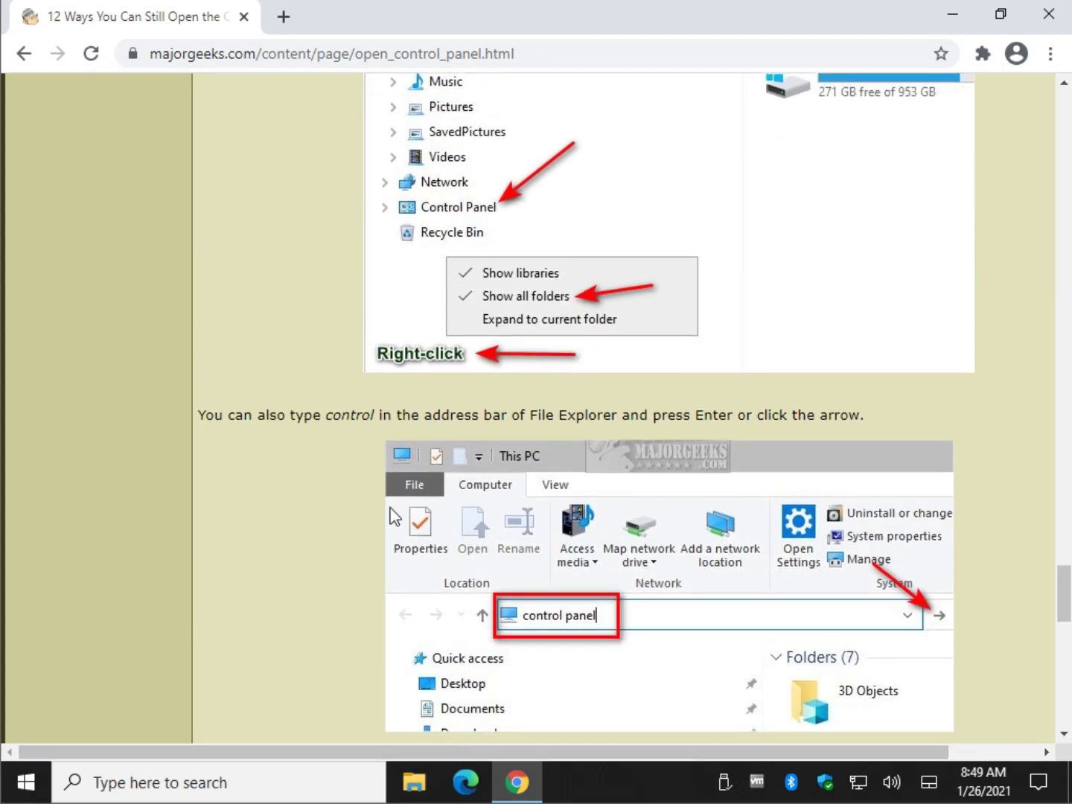
scroll(299, 648, down, 4)
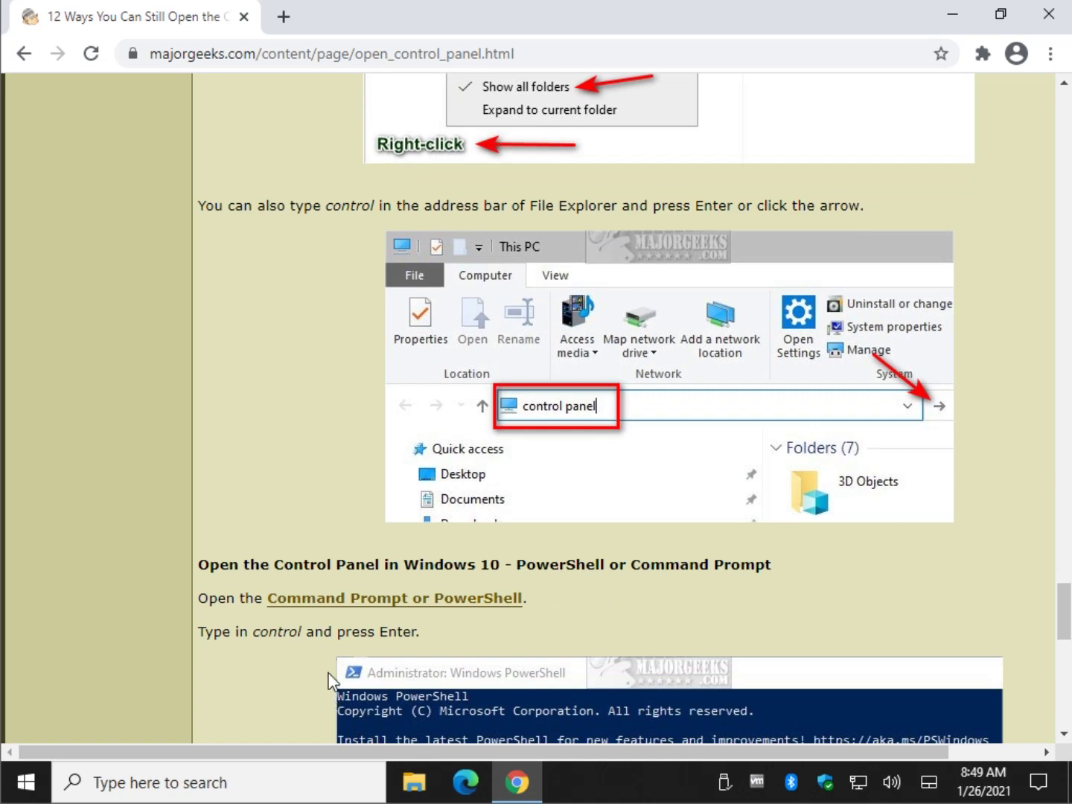
Step: Type 'control' in File Explorer's address bar to open Control Panel, then close it
click(413, 781)
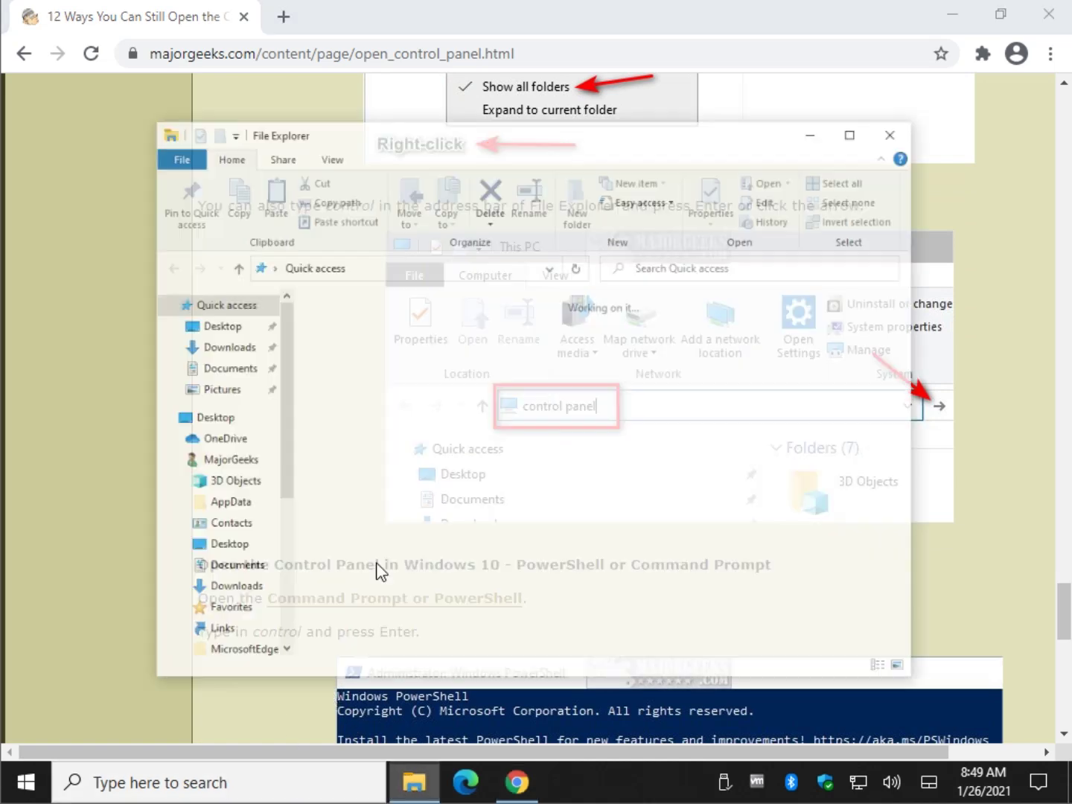
click(454, 248)
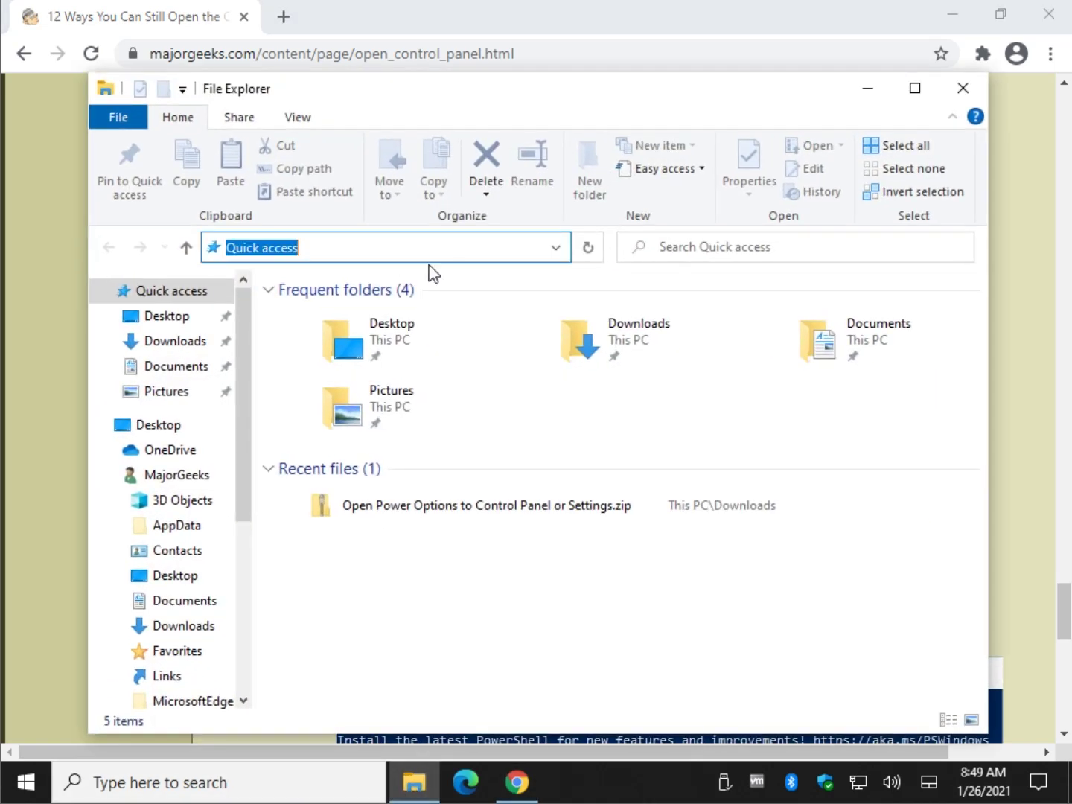
text(control)
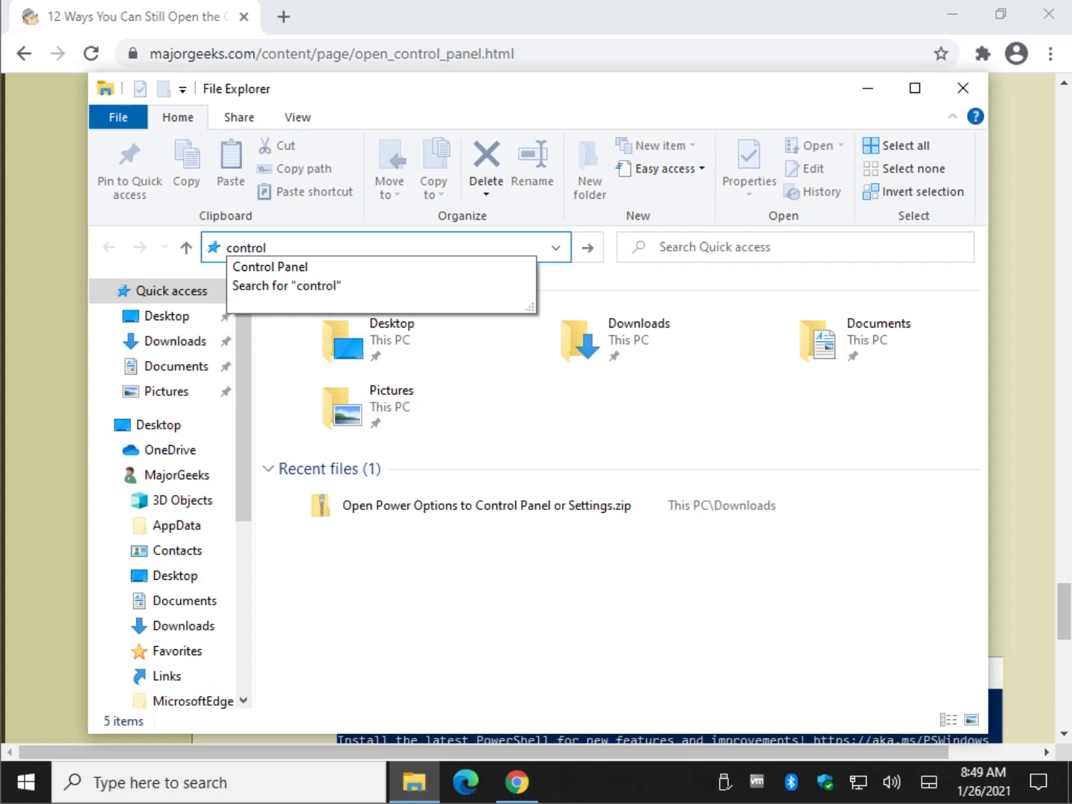
click(428, 268)
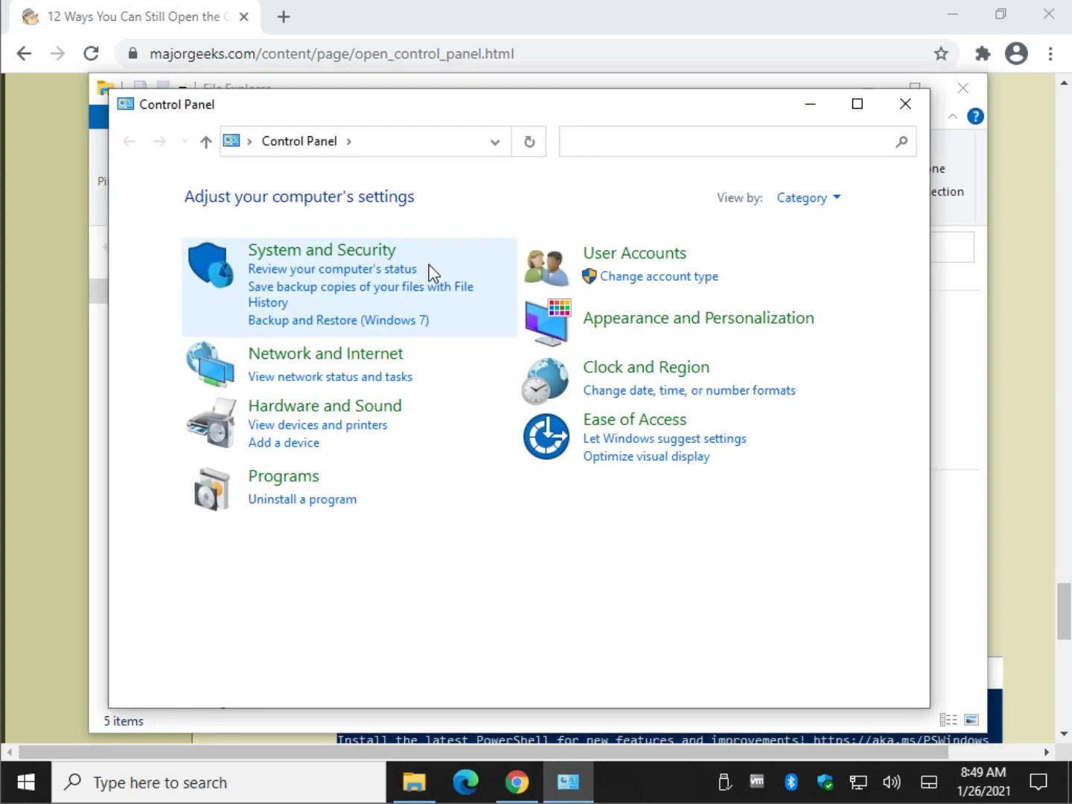
click(905, 105)
Step: Close File Explorer and scroll the article to the PowerShell section
click(962, 87)
scroll(1024, 270, down, 1)
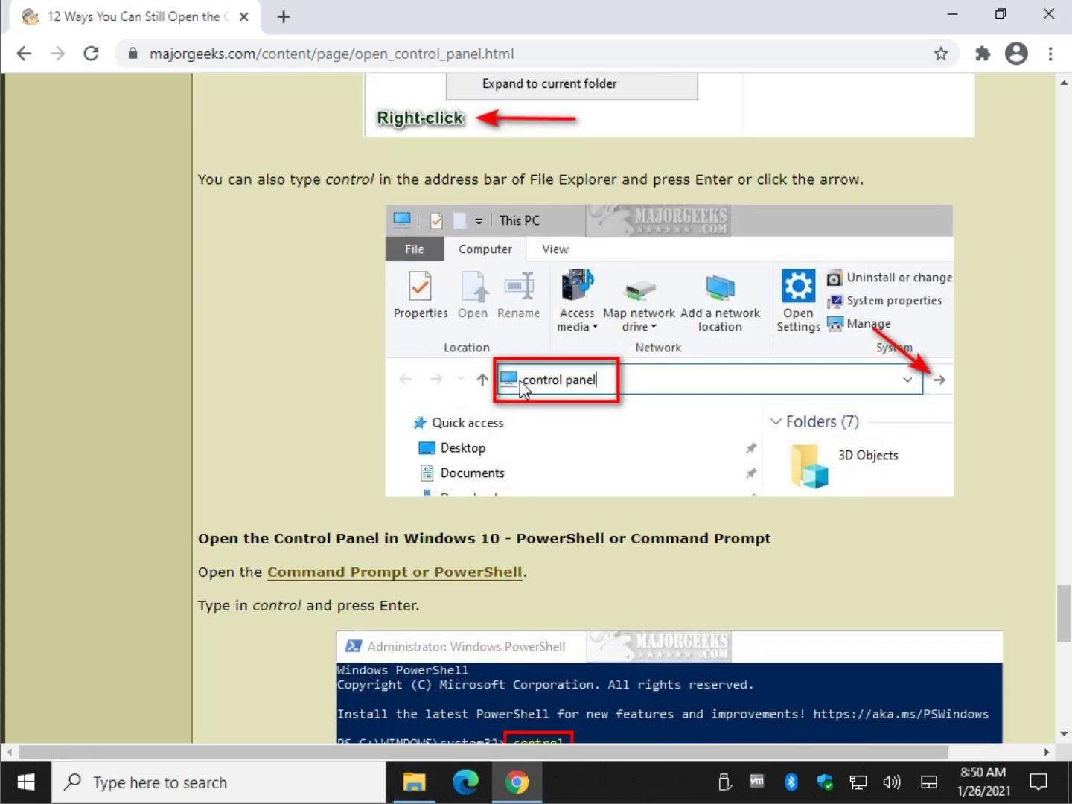
scroll(526, 387, down, 4)
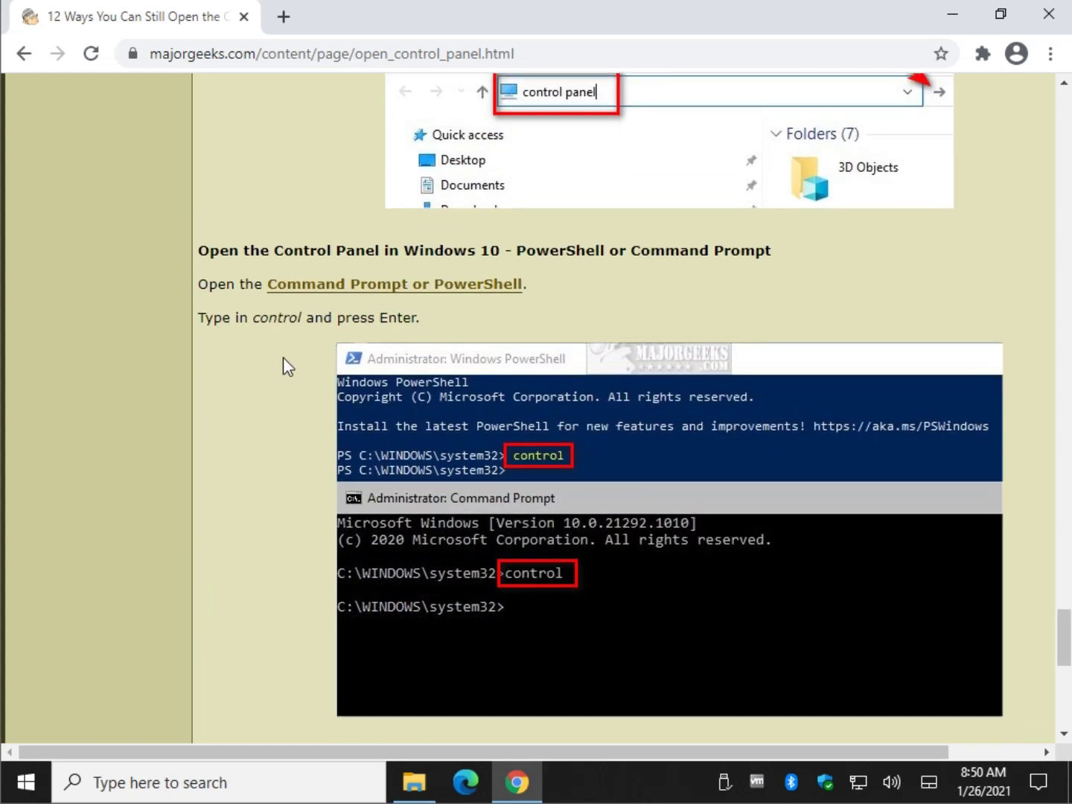
scroll(283, 358, down, 2)
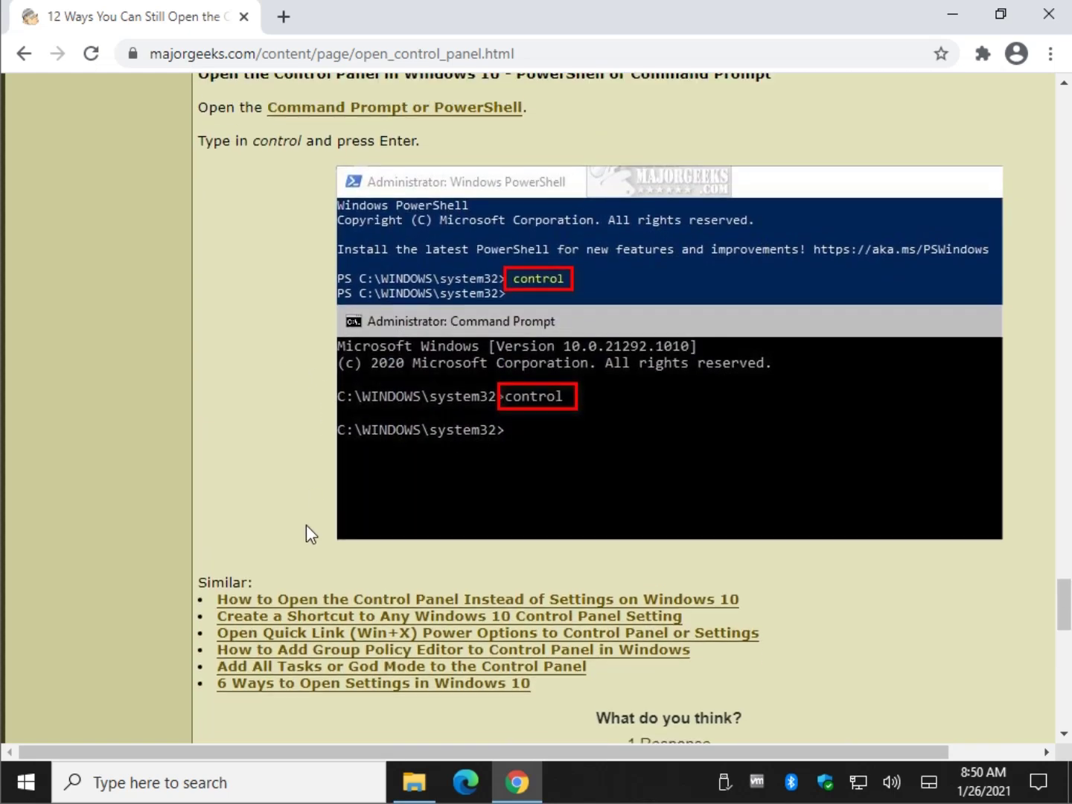
scroll(305, 525, up, 1)
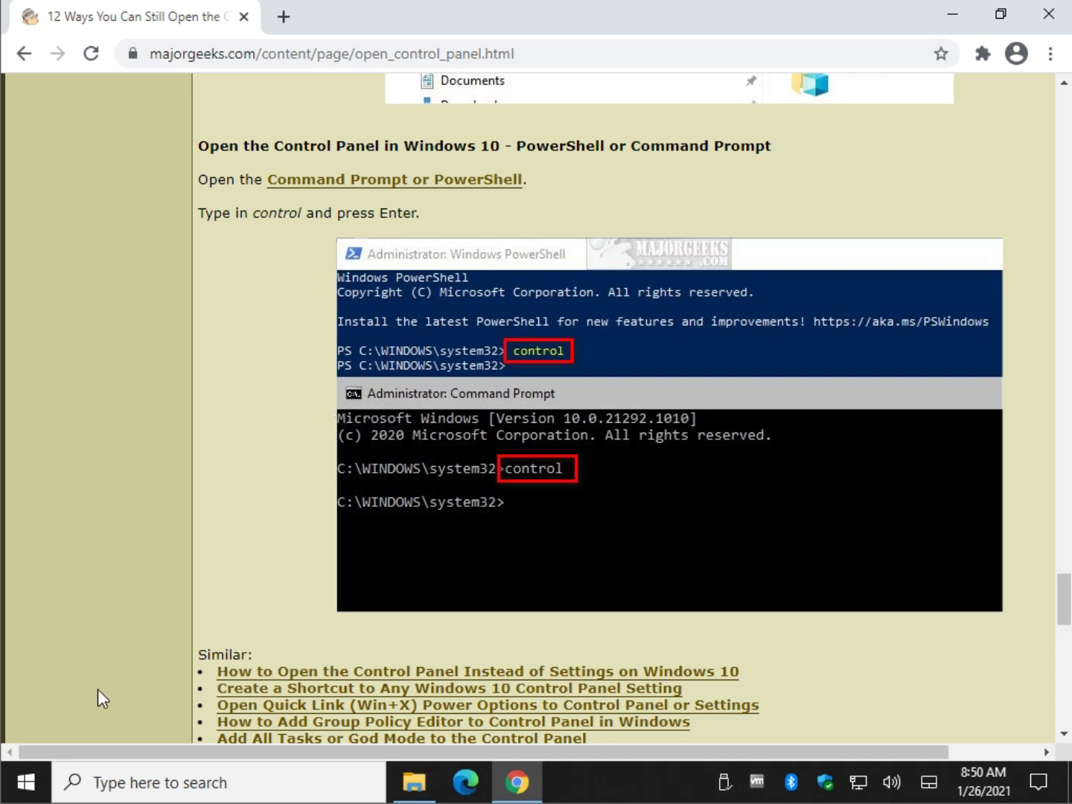
Step: Launch Control Panel from Windows PowerShell with the control command, then close both windows
right_click(25, 785)
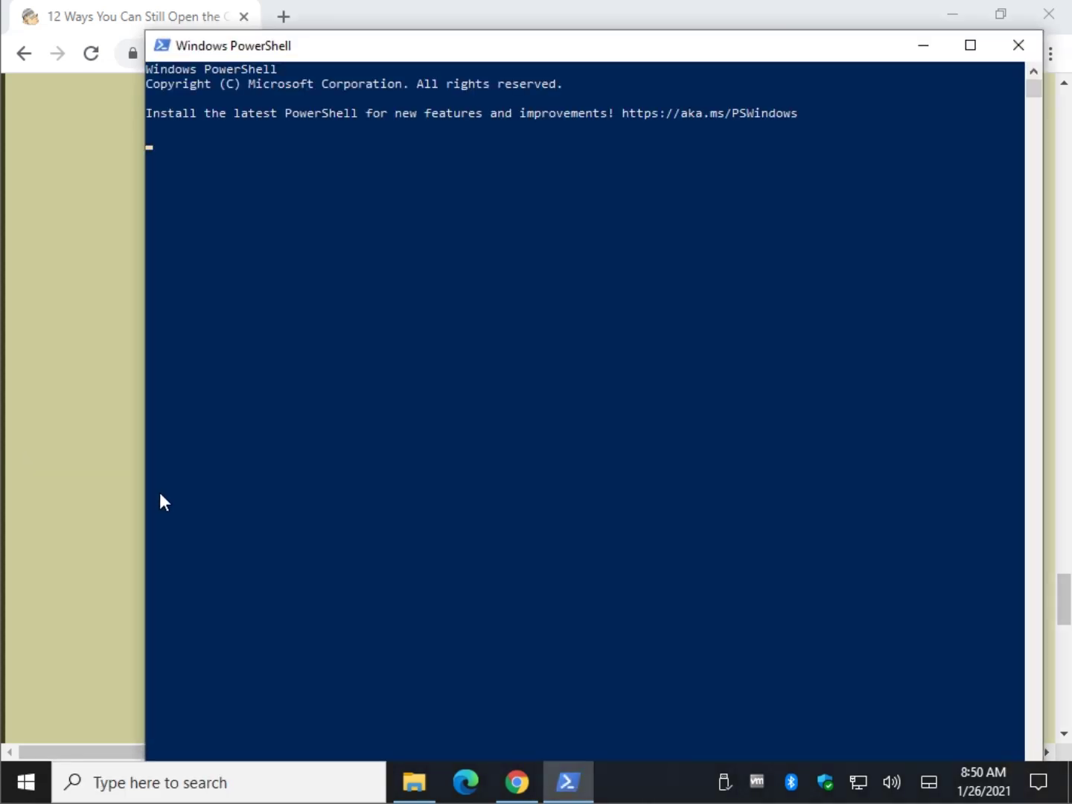
text(controil)
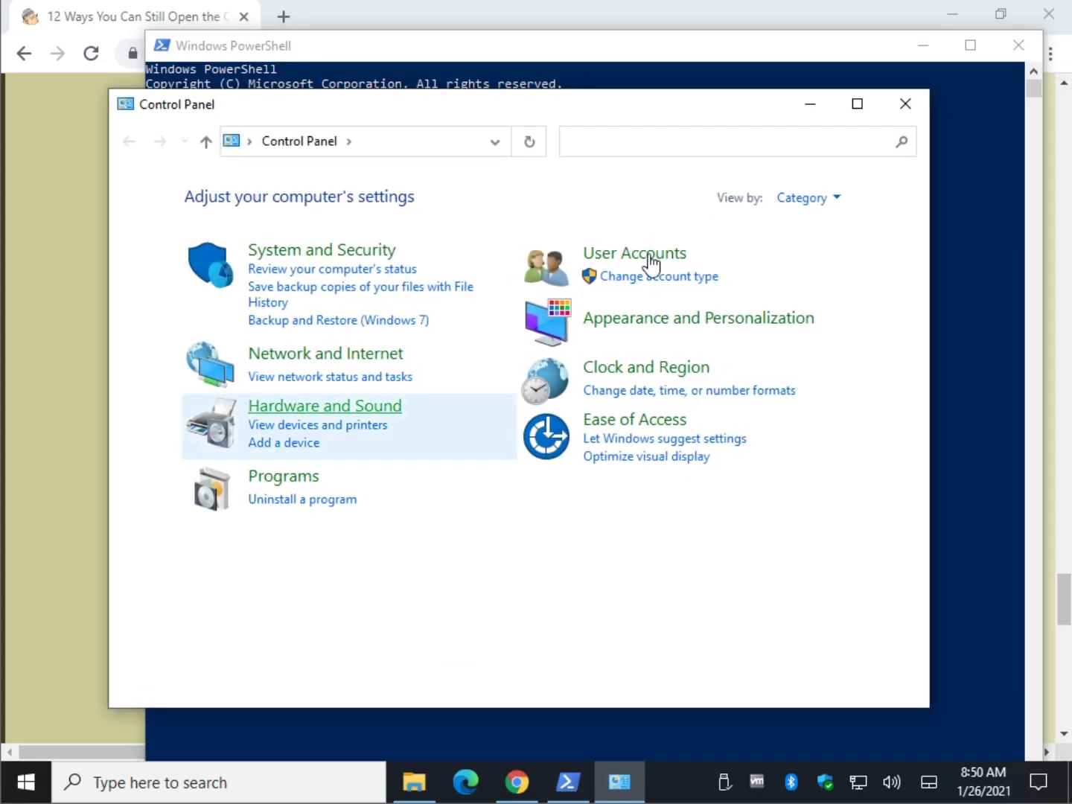
click(906, 103)
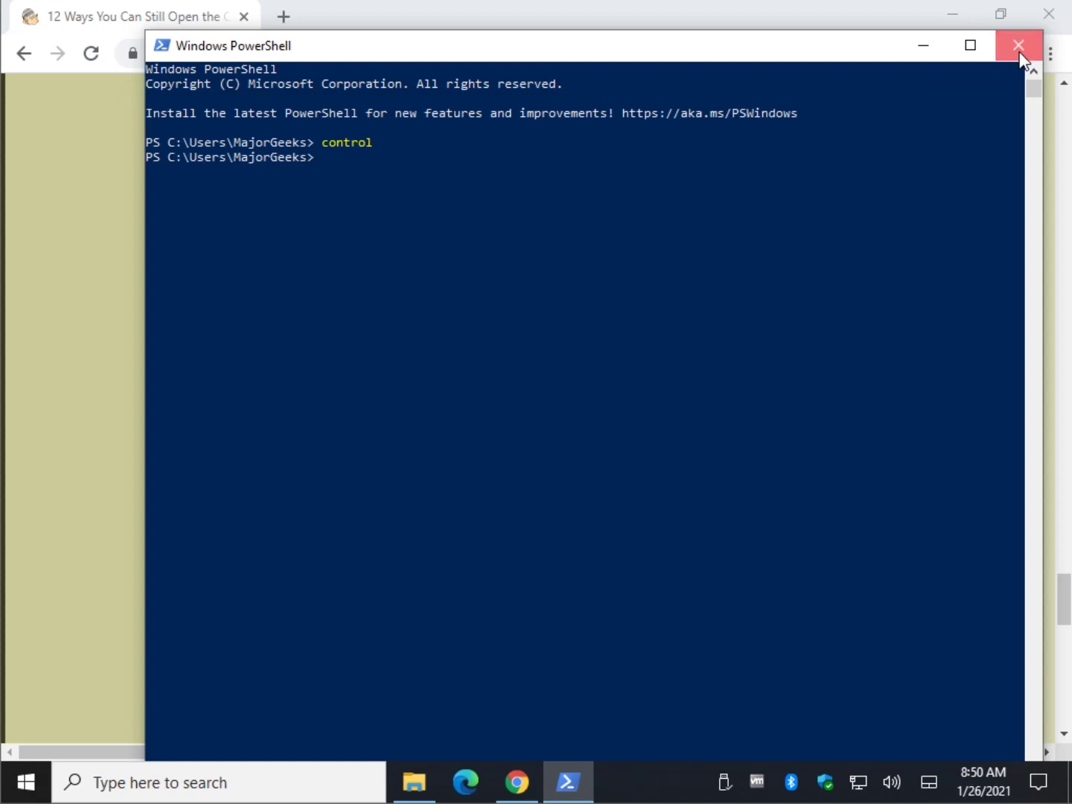
click(1018, 45)
click(264, 775)
Step: Search 'cmd', open Command Prompt, run 'control' to launch Control Panel, then close Control Panel
text(cmd)
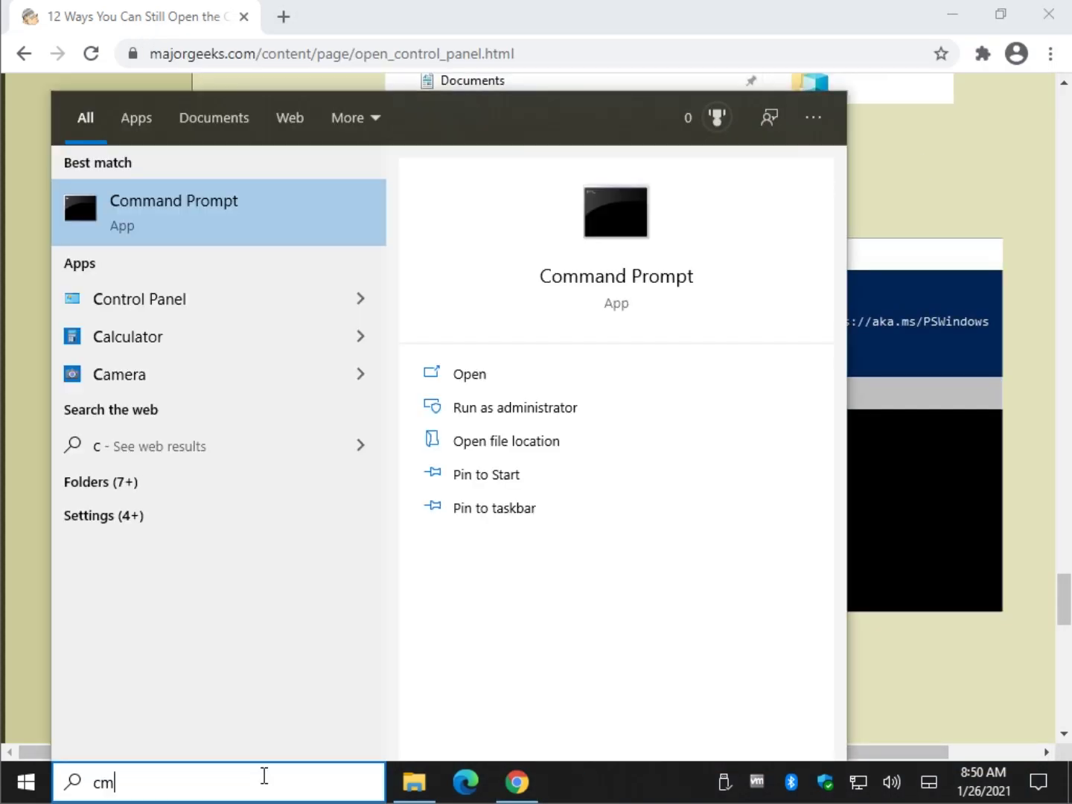
click(266, 242)
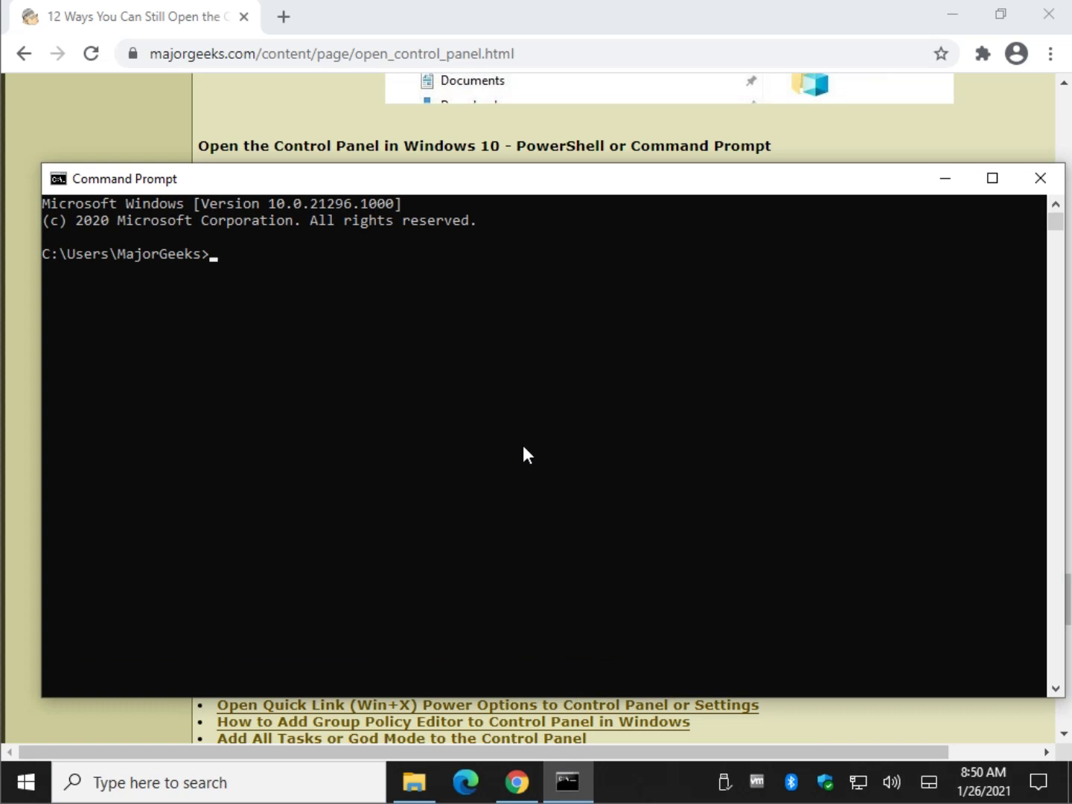
text(ontrol)
key(Return)
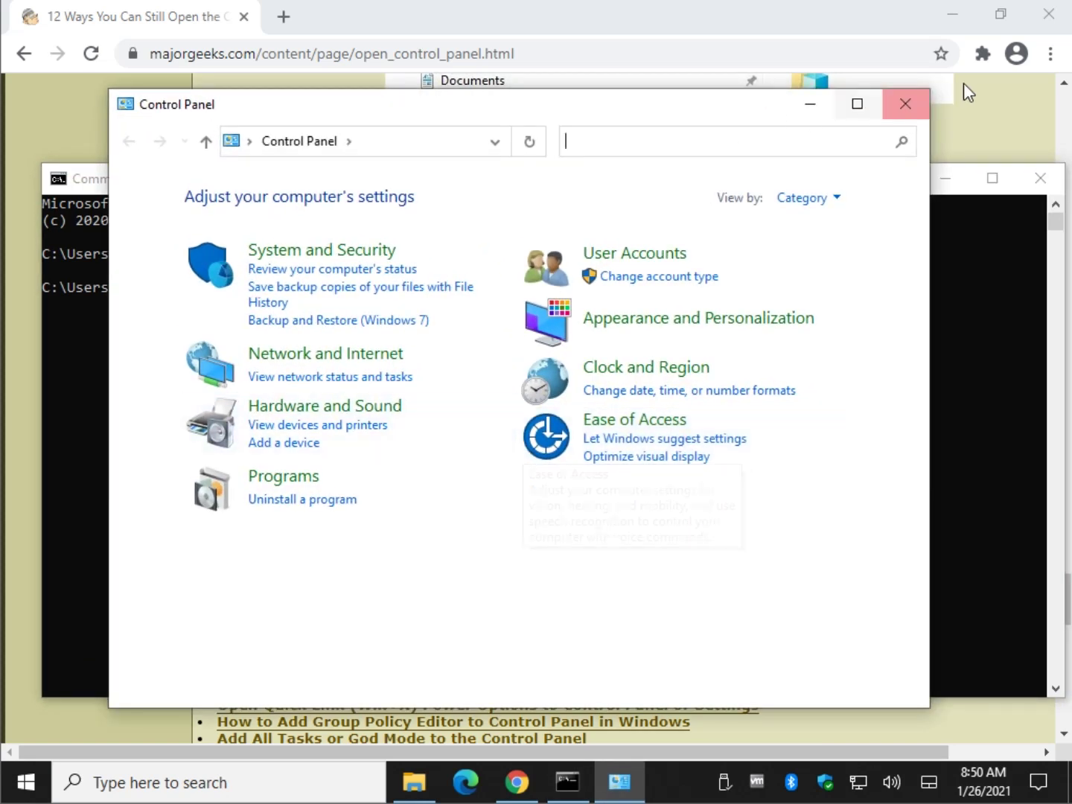
click(916, 104)
Step: Close Command Prompt and scroll the MajorGeeks article back up to its title
click(1039, 178)
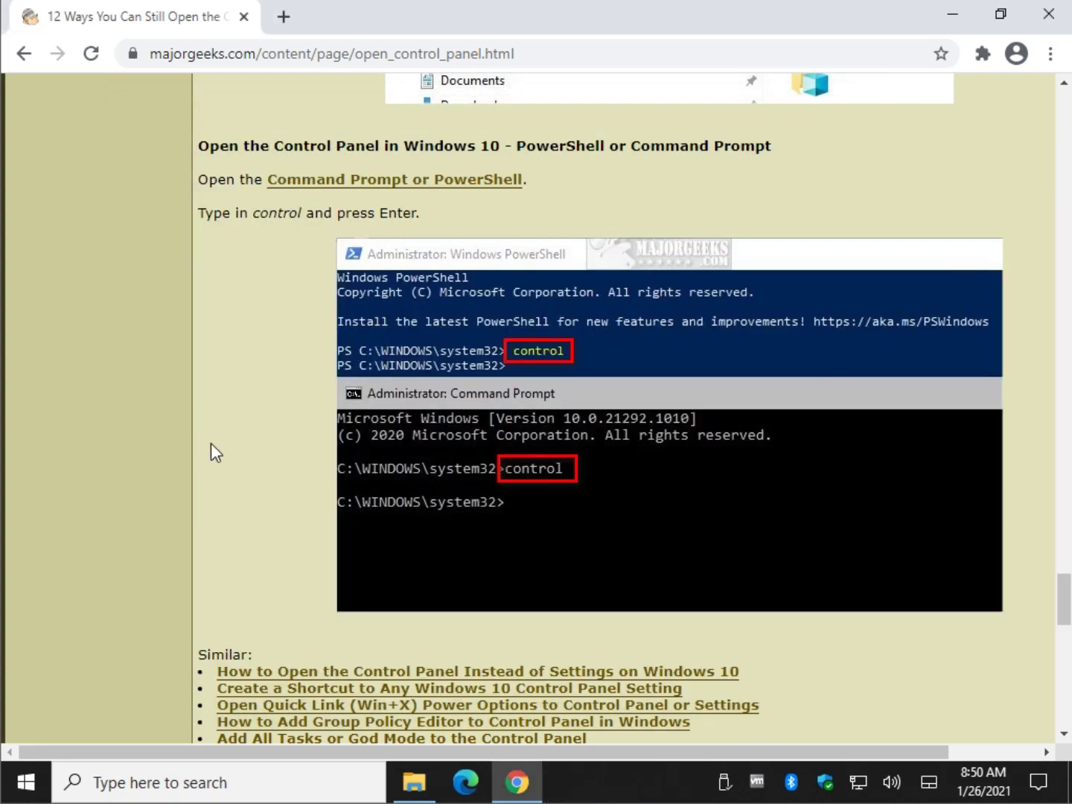
scroll(215, 428, up, 15)
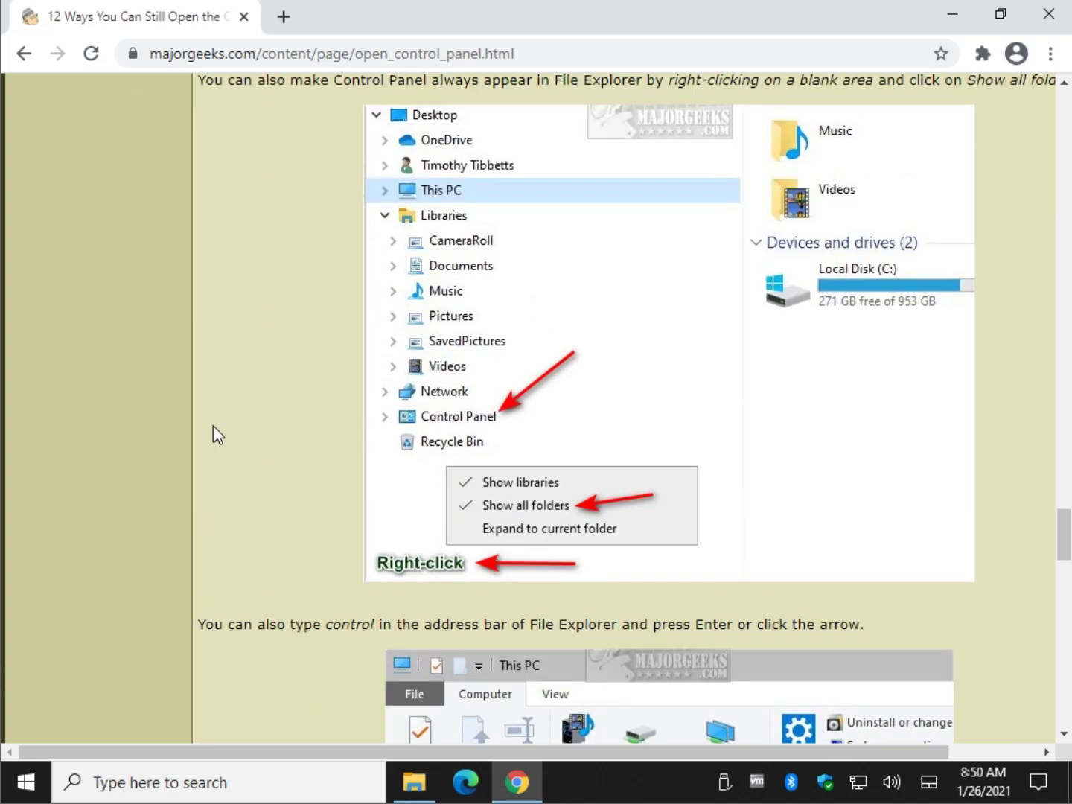
scroll(213, 435, up, 20)
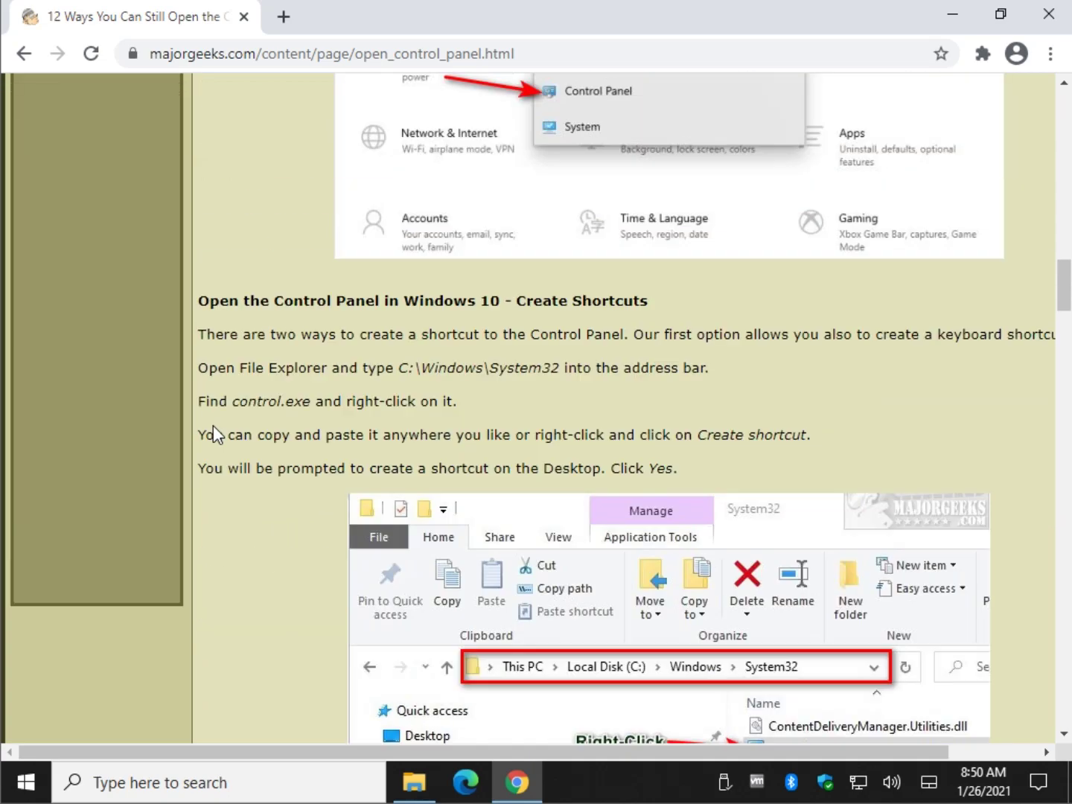
scroll(213, 434, up, 20)
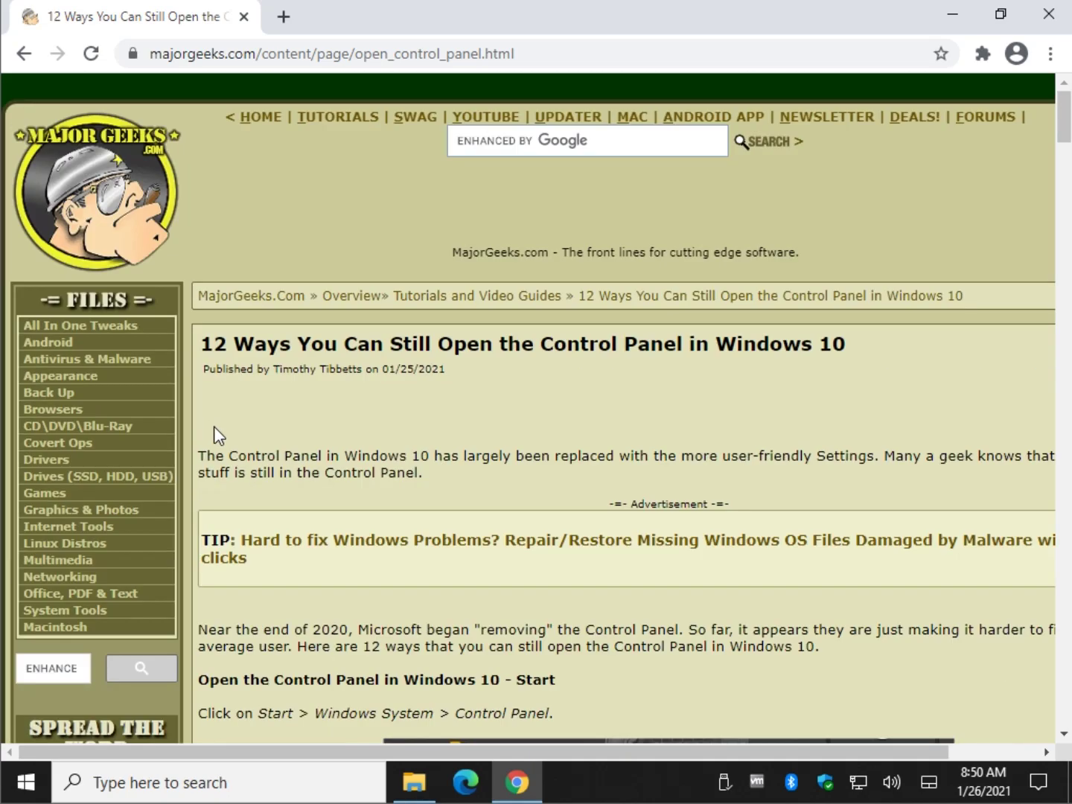